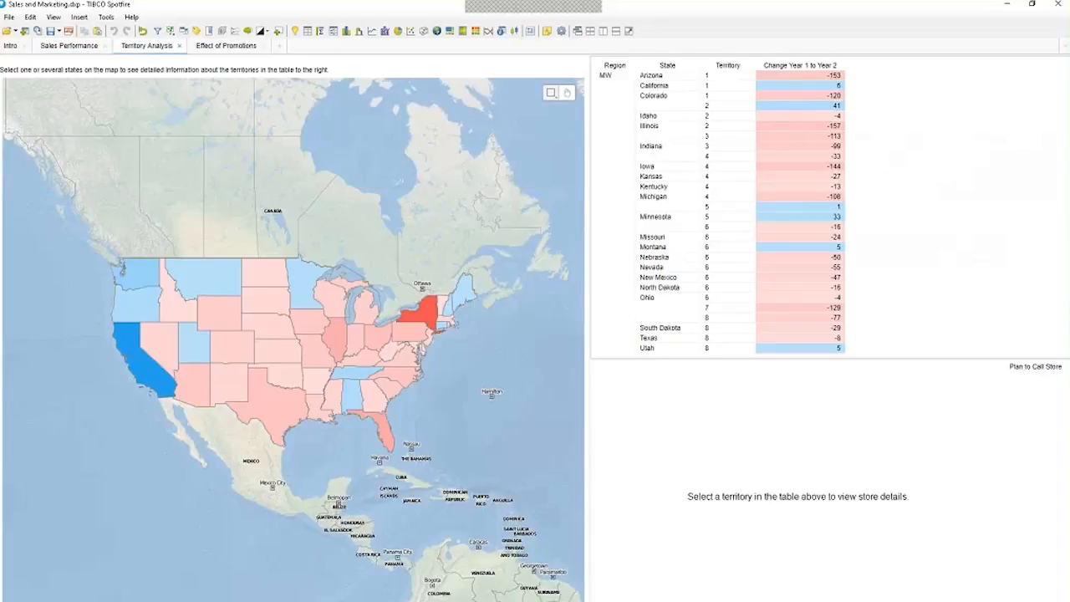
- Show the store details for Arizona territory 1 and switch to the Effect of Promotions page
left_click(808, 80)
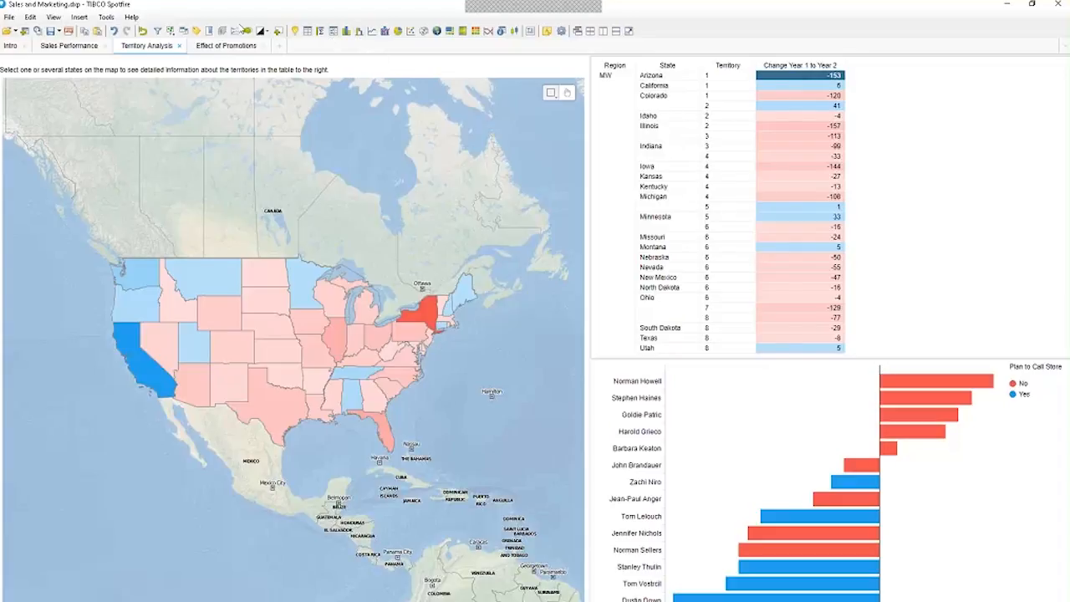
left_click(233, 50)
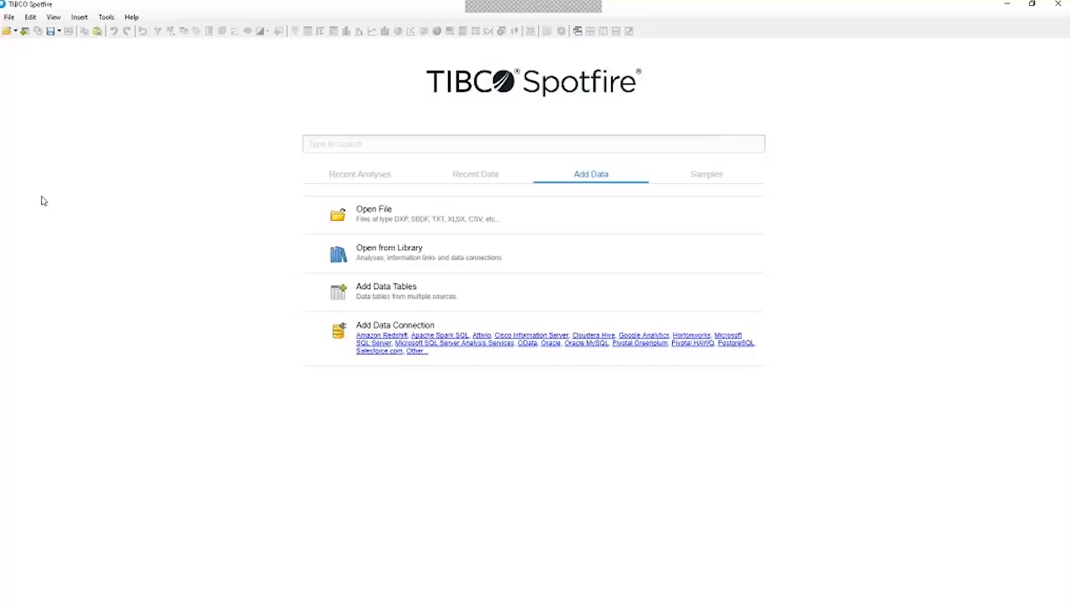
- Open the local data file Sales Data Wrangle.txt from the Spotfire Marketing folder for import
left_click(468, 210)
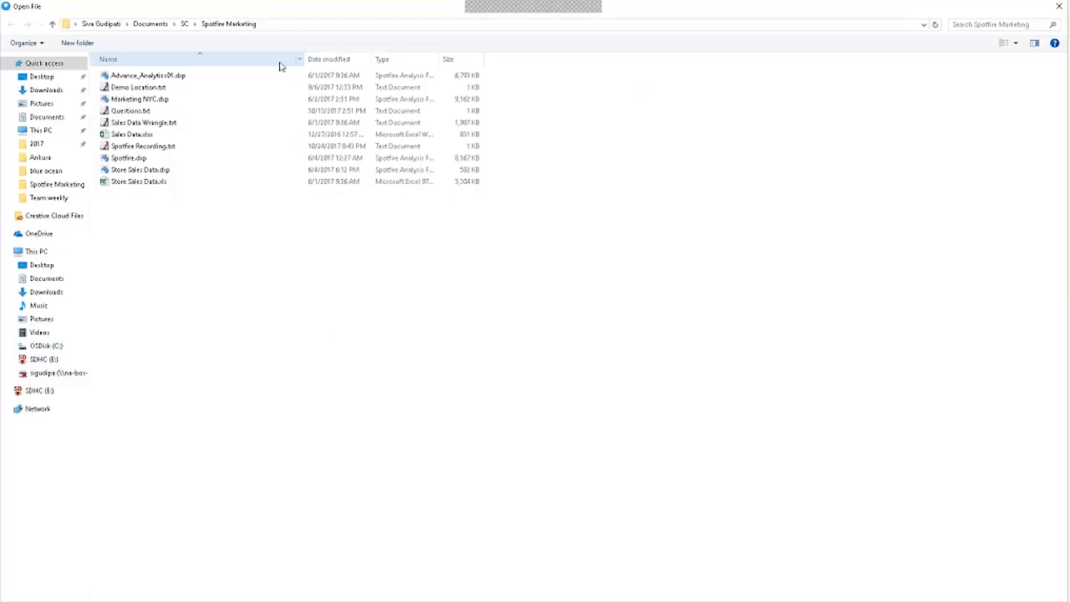
left_click(202, 123)
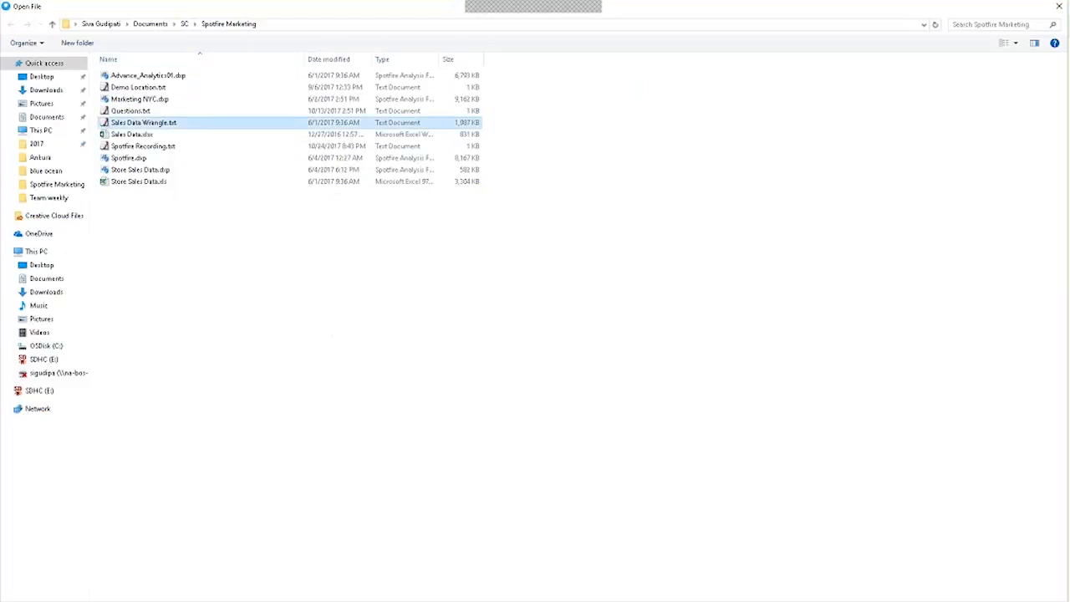
double_click(191, 124)
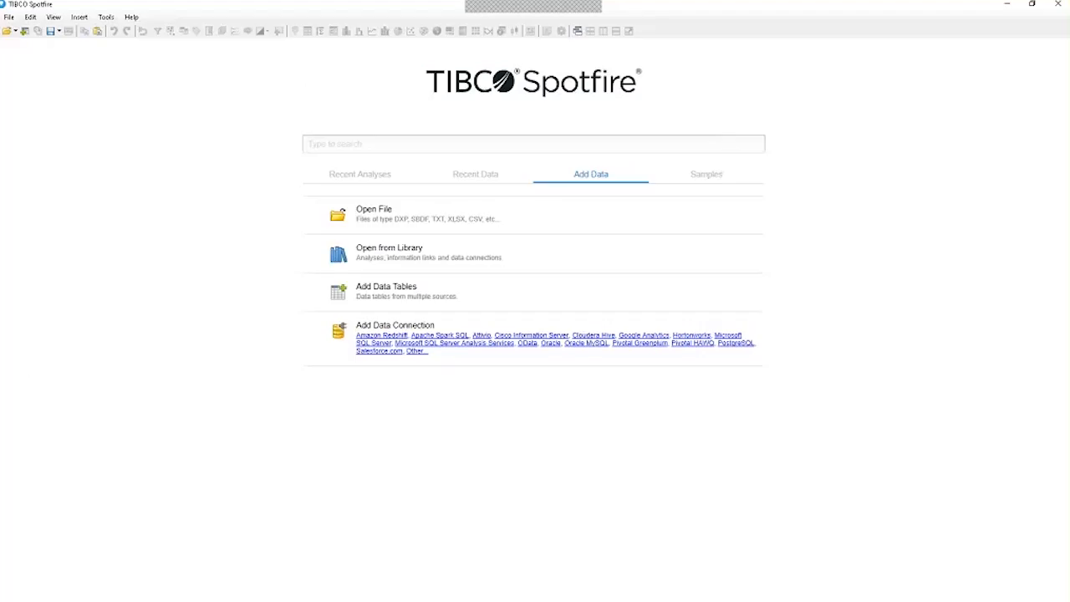
- Enlarge and reposition the import settings dialog so more preview columns and rows fit
left_click_drag(537, 189, 570, 186)
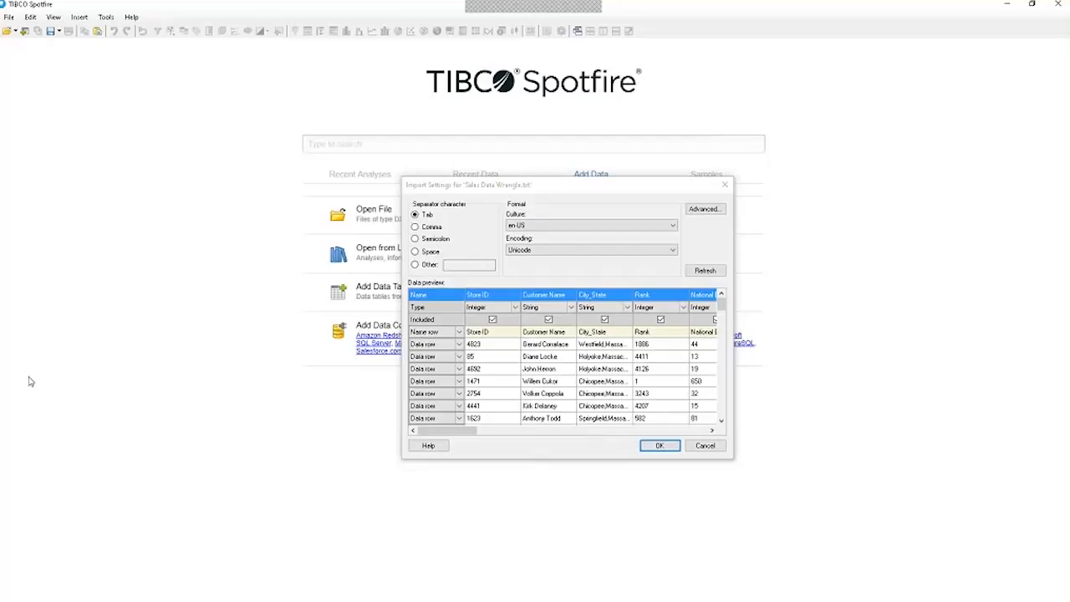
left_click_drag(535, 185, 511, 179)
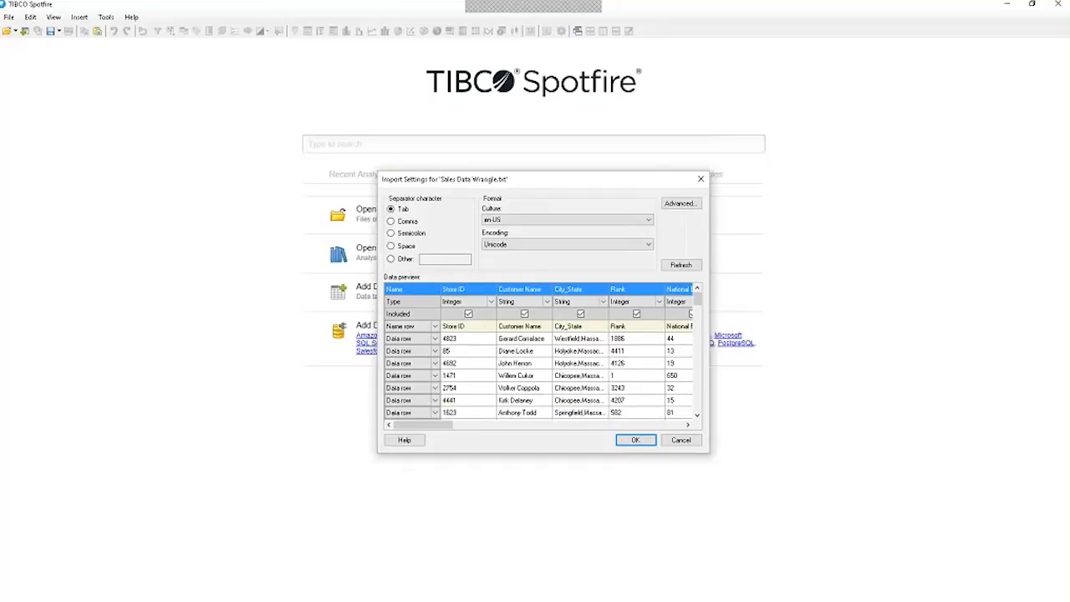
left_click_drag(709, 452, 923, 508)
left_click_drag(773, 177, 665, 120)
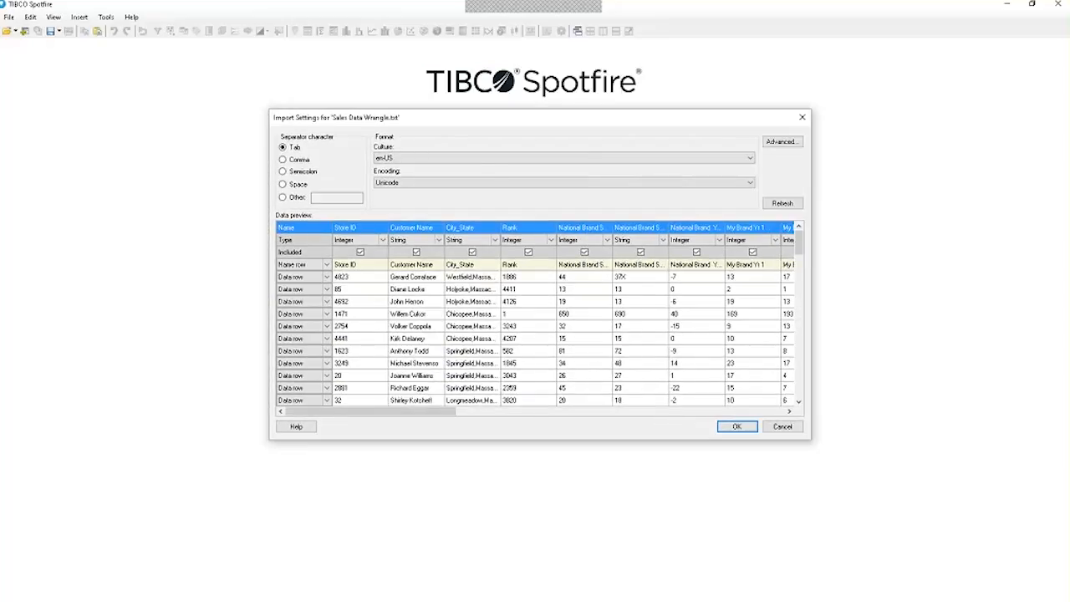
- Look through the available data types for the Store ID and Customer Name columns without changing them
left_click(82, 215)
left_click(349, 241)
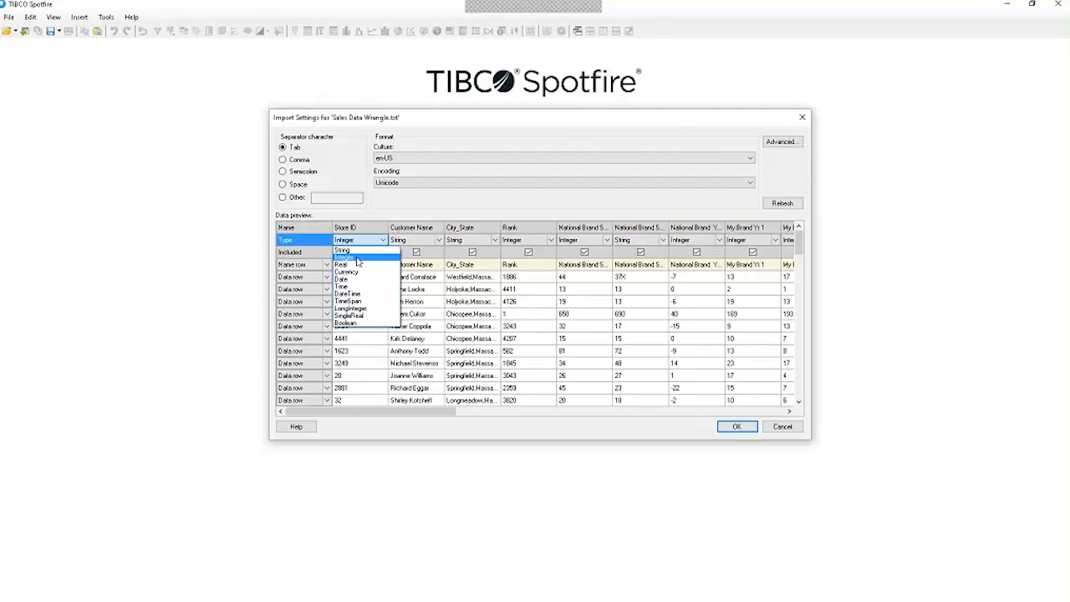
left_click(380, 223)
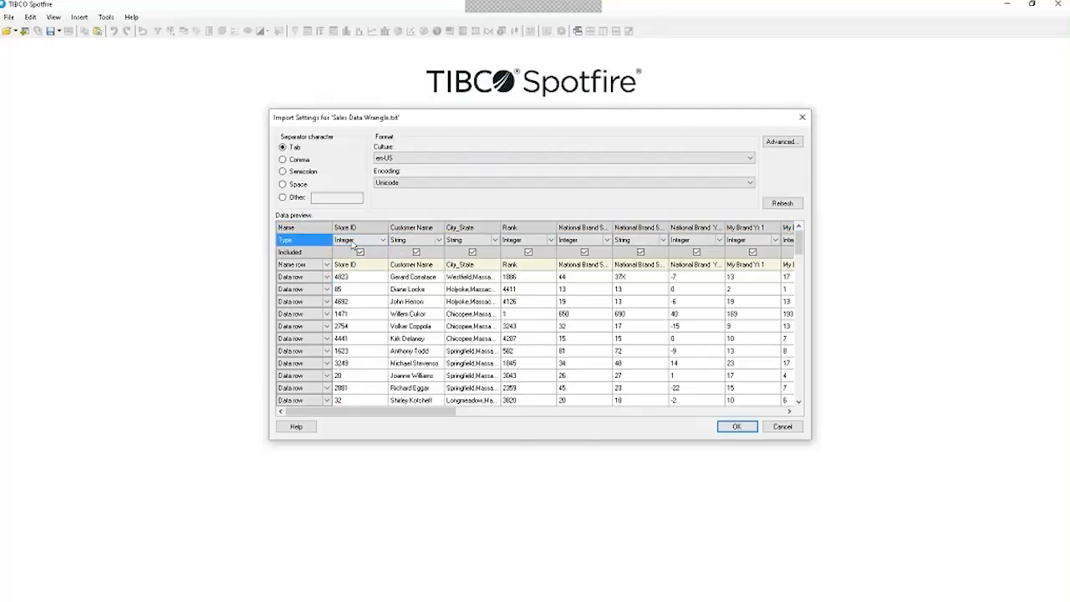
left_click(434, 241)
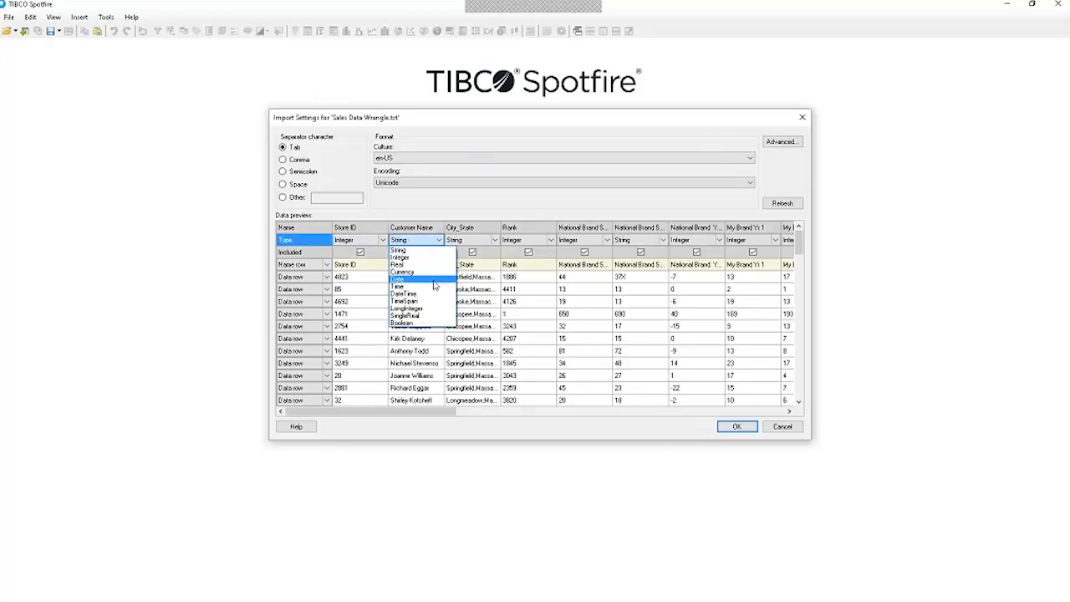
left_click(447, 198)
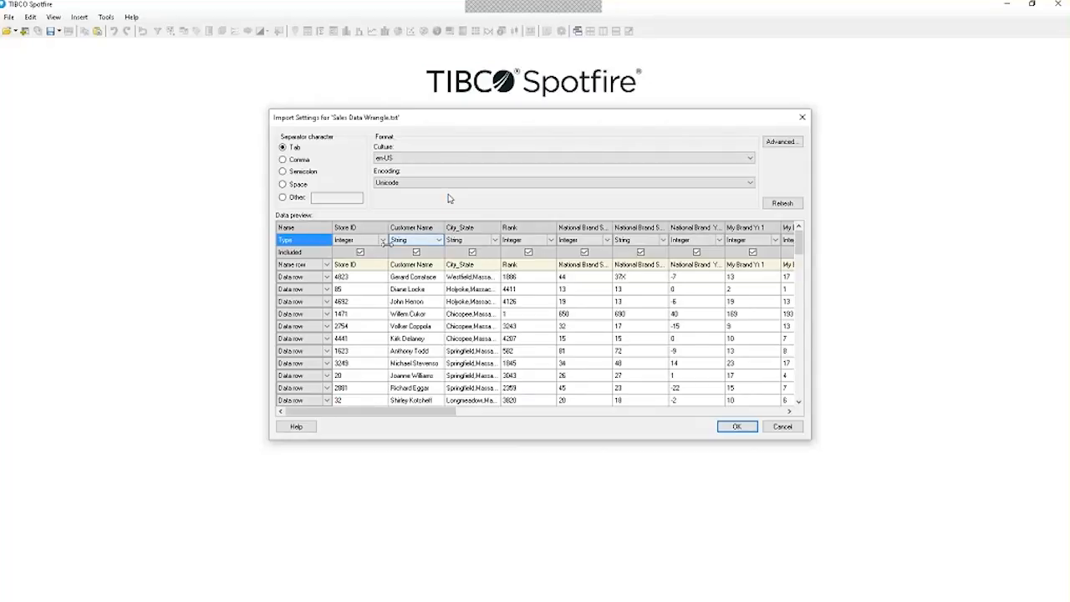
- Check the preview rows and import the tab-separated data with every column included, keeping Store ID
left_click(361, 254)
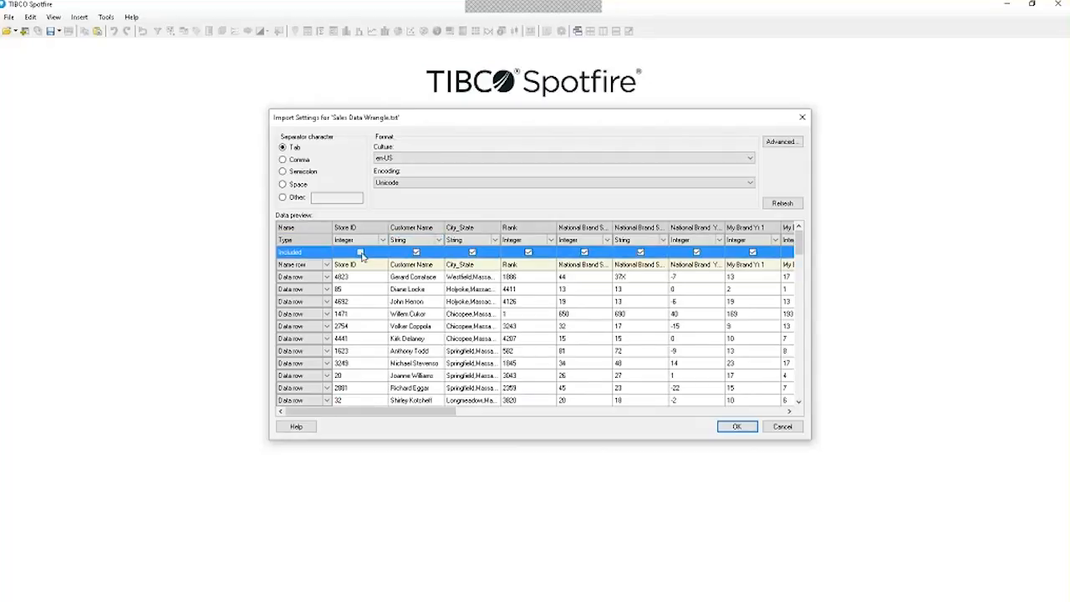
scroll(666, 287, "down", 5)
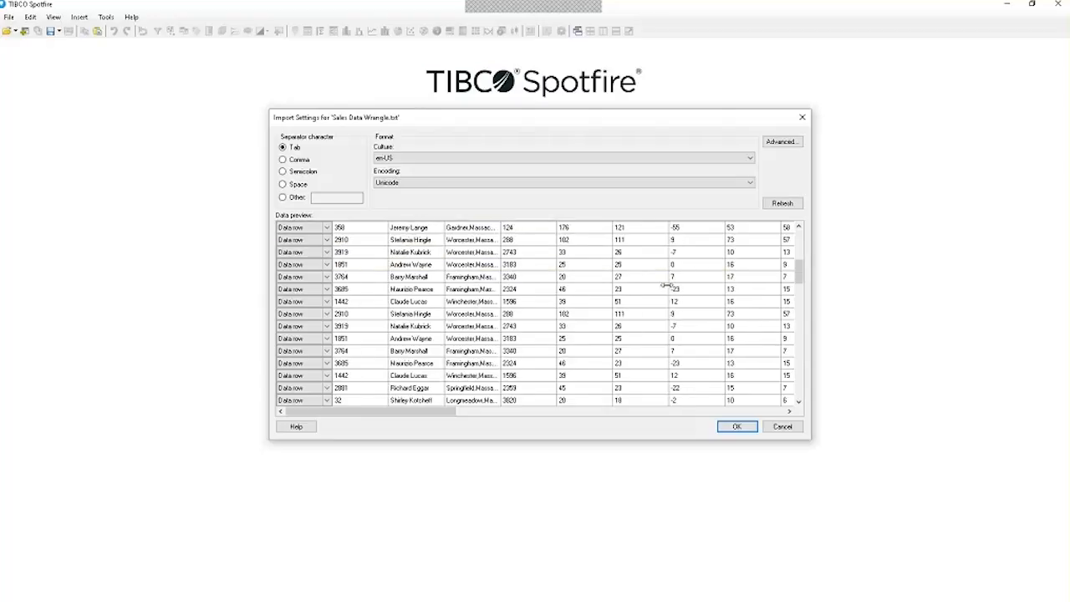
scroll(666, 286, "up", 5)
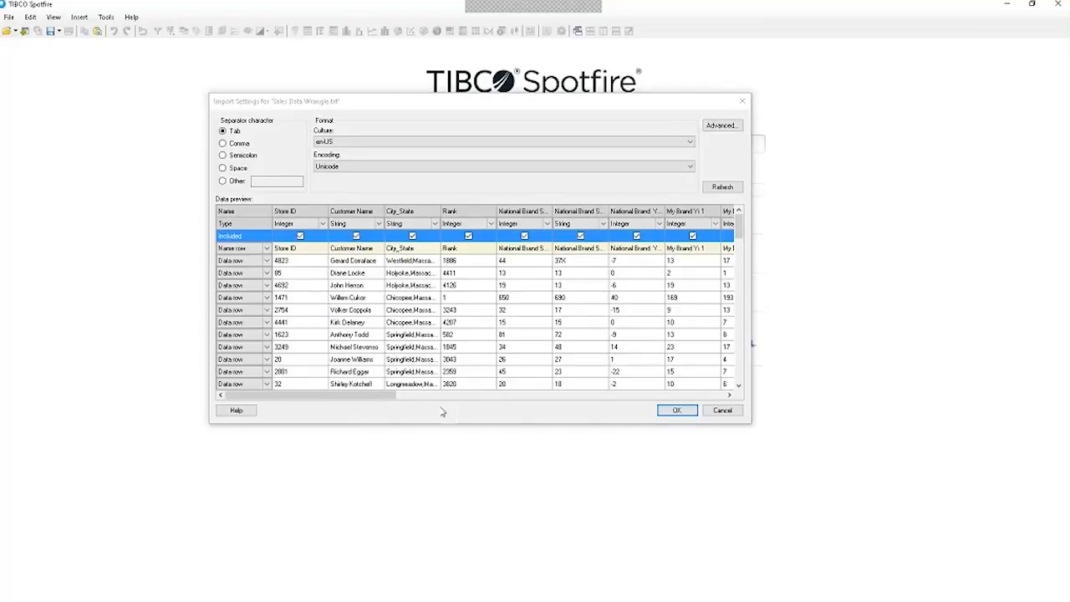
left_click(669, 411)
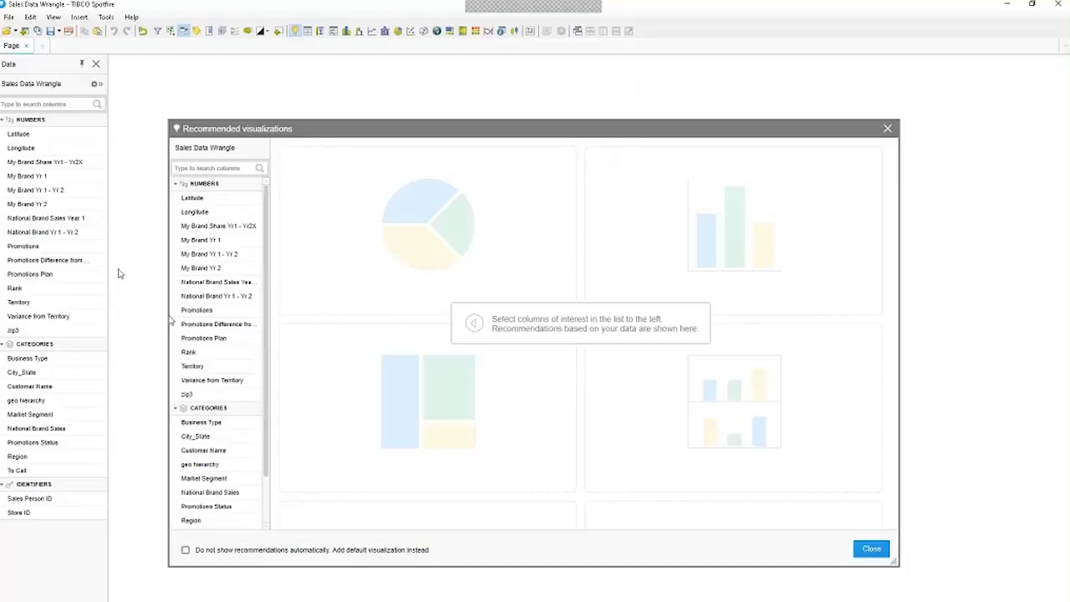
- Select My Brand Yr 1 - Yr 2, National Brand Yr 1 - Yr 2 and Market Segment as the columns for recommendations
left_click(226, 255)
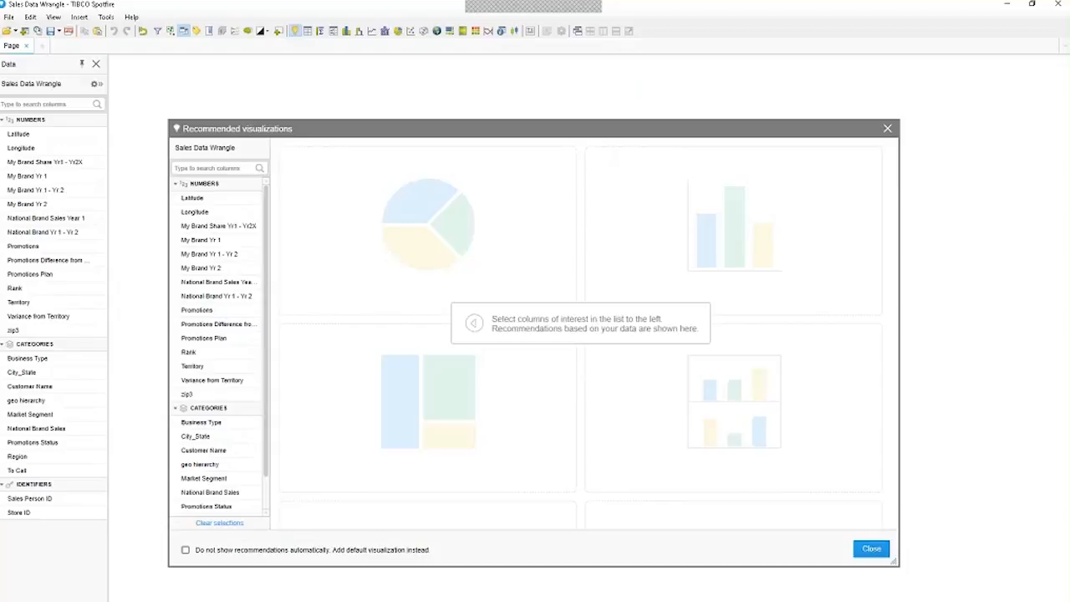
left_click(233, 295)
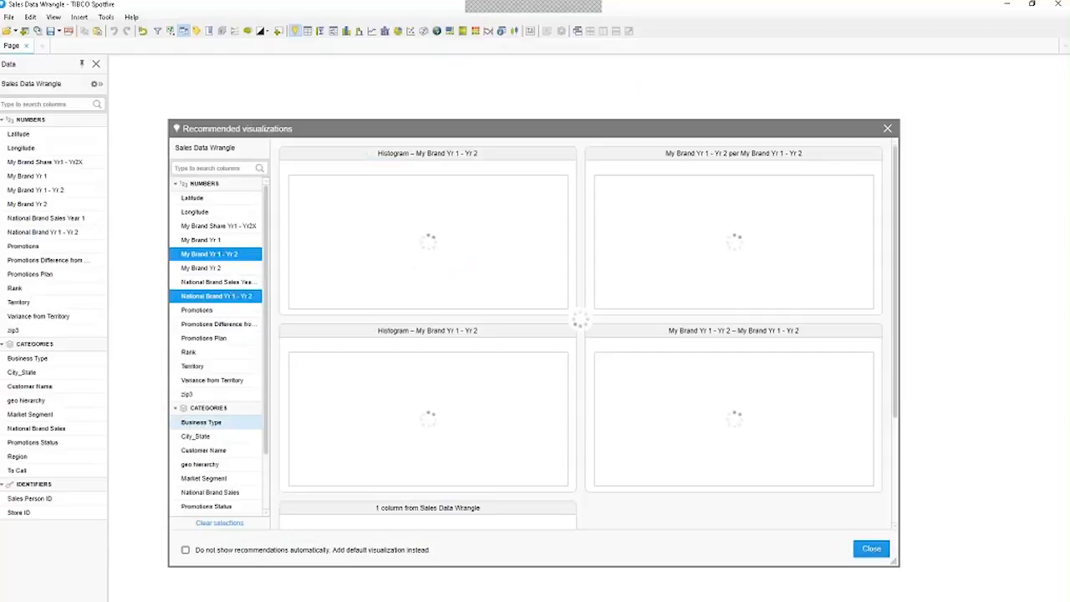
left_click(223, 480)
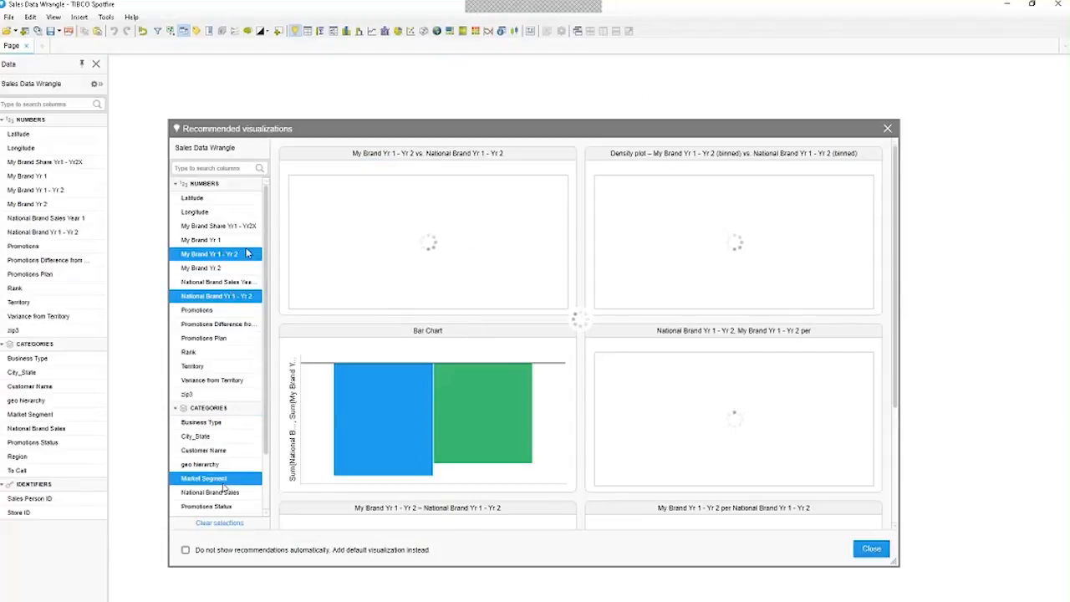
- Browse the recommendations and add the My Brand Yr 1 - Yr 2 vs. National Brand Yr 1 - Yr 2 scatter plot
mouse_move(391, 279)
scroll(564, 278, "down", 3)
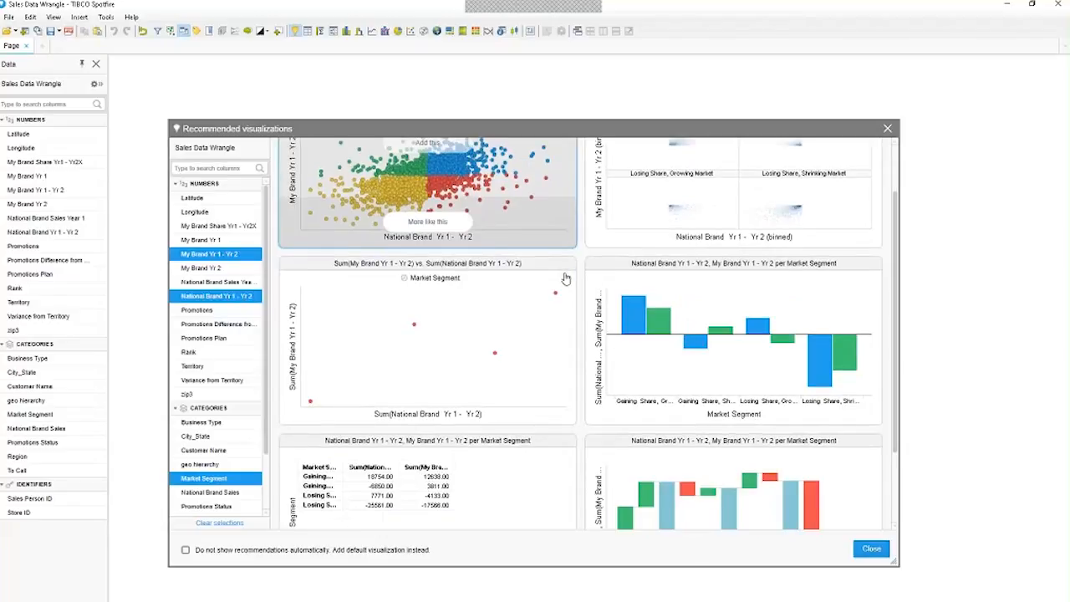
scroll(565, 278, "up", 2)
scroll(565, 278, "up", 1)
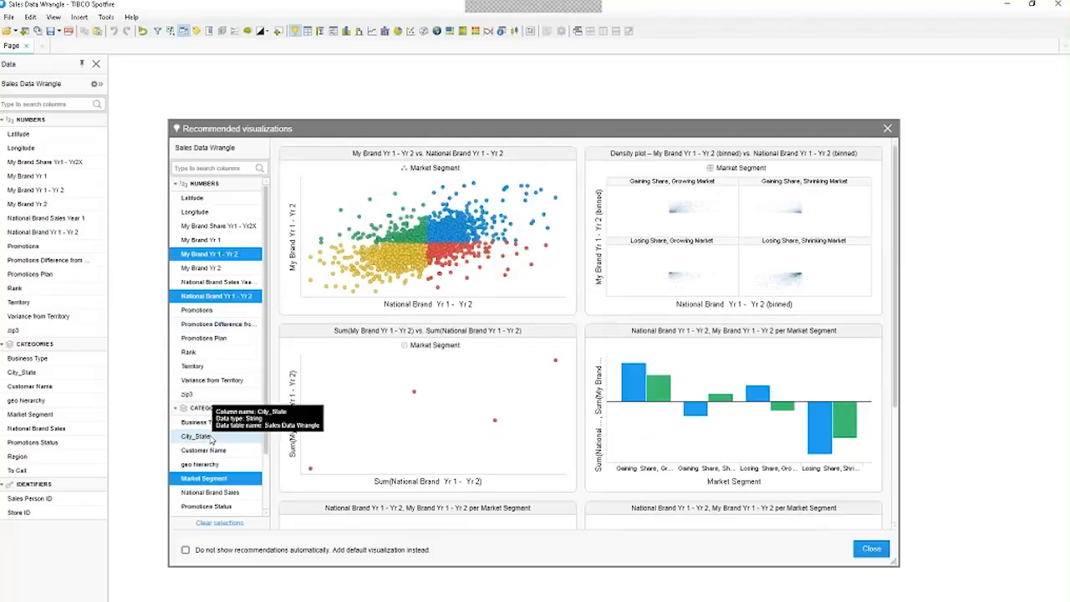
scroll(717, 353, "down", 3)
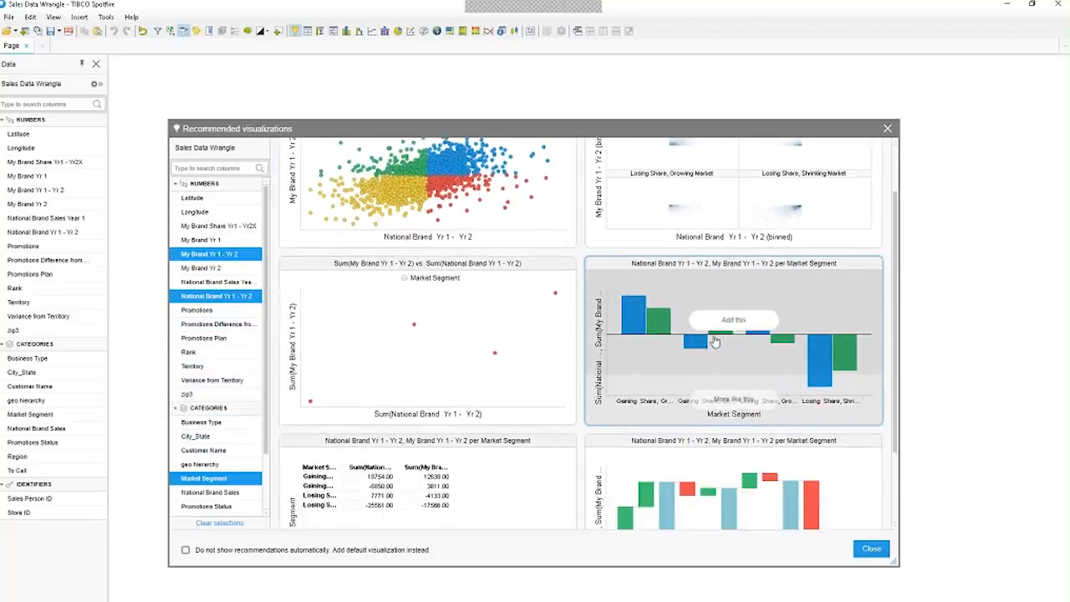
scroll(724, 337, "up", 4)
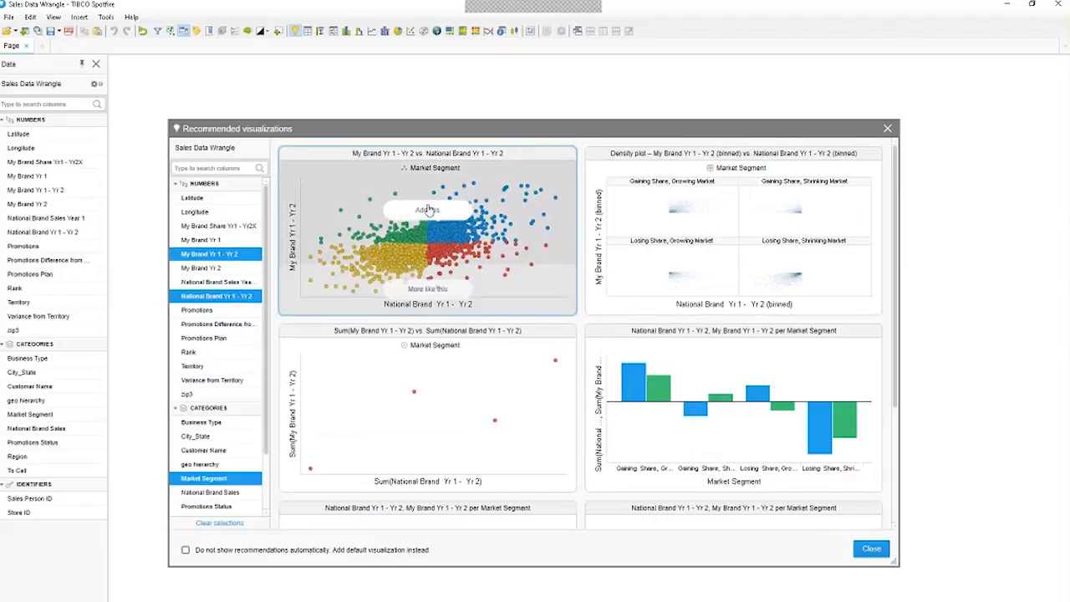
left_click(427, 209)
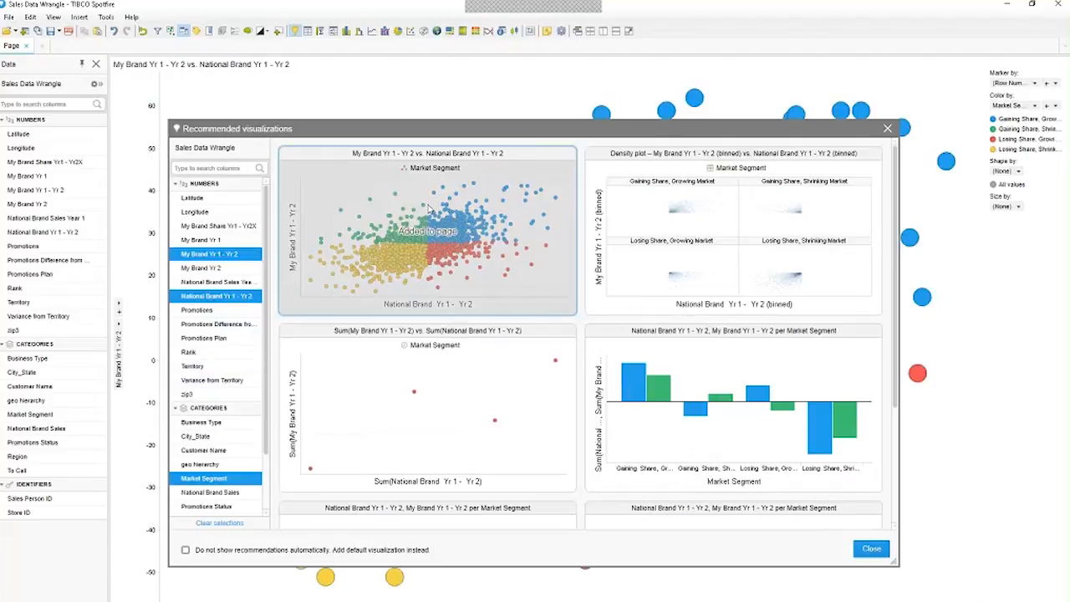
- Replace the selected columns with Latitude and Longitude, add the recommended map chart to the page and close the recommendations
left_click(247, 257)
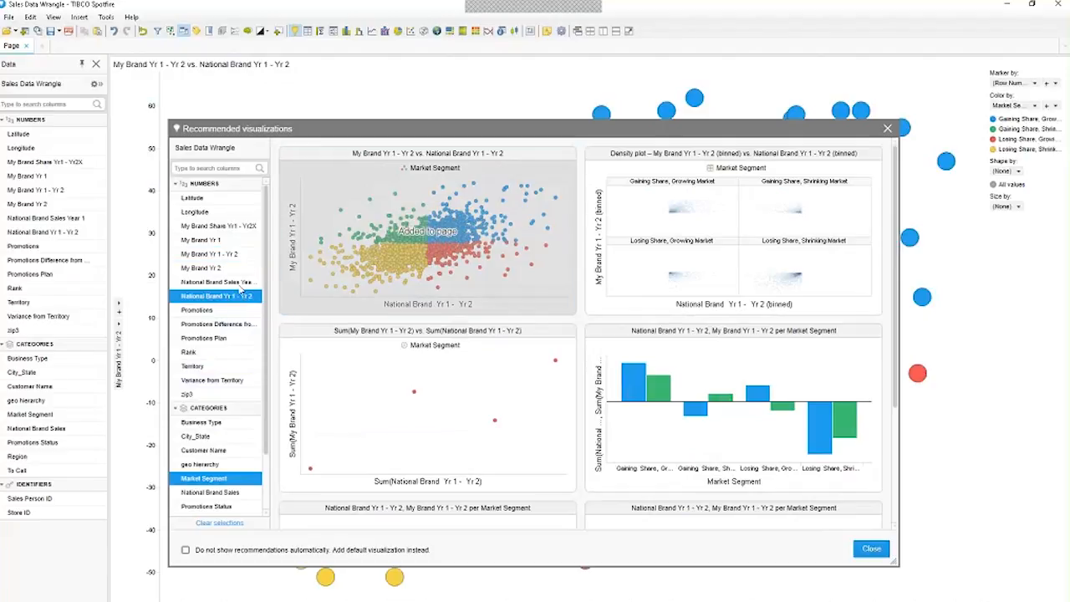
left_click(238, 296)
left_click(235, 477)
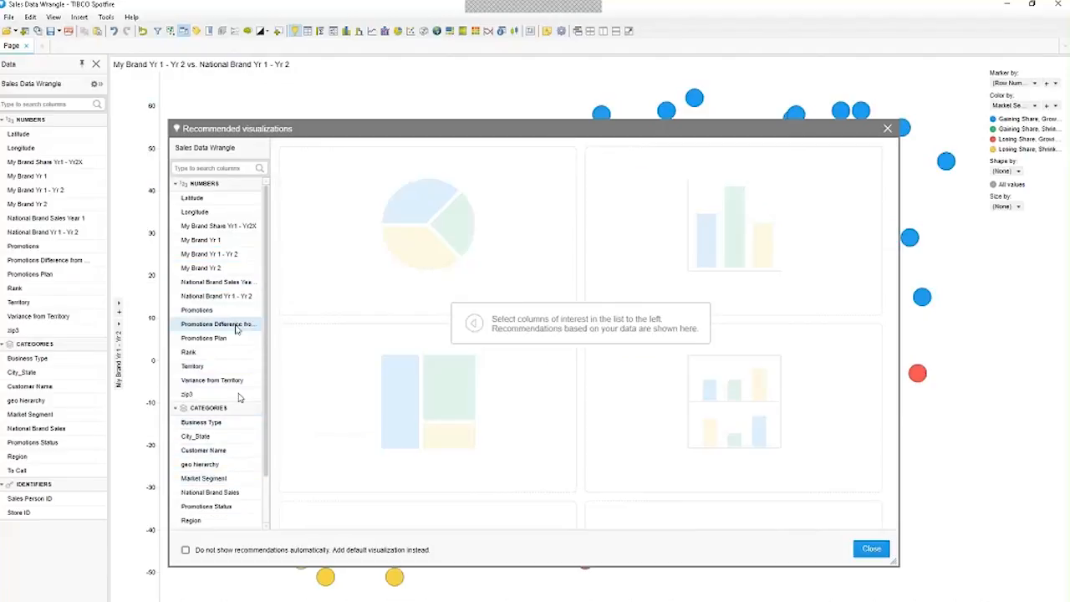
left_click(224, 198)
left_click(219, 212)
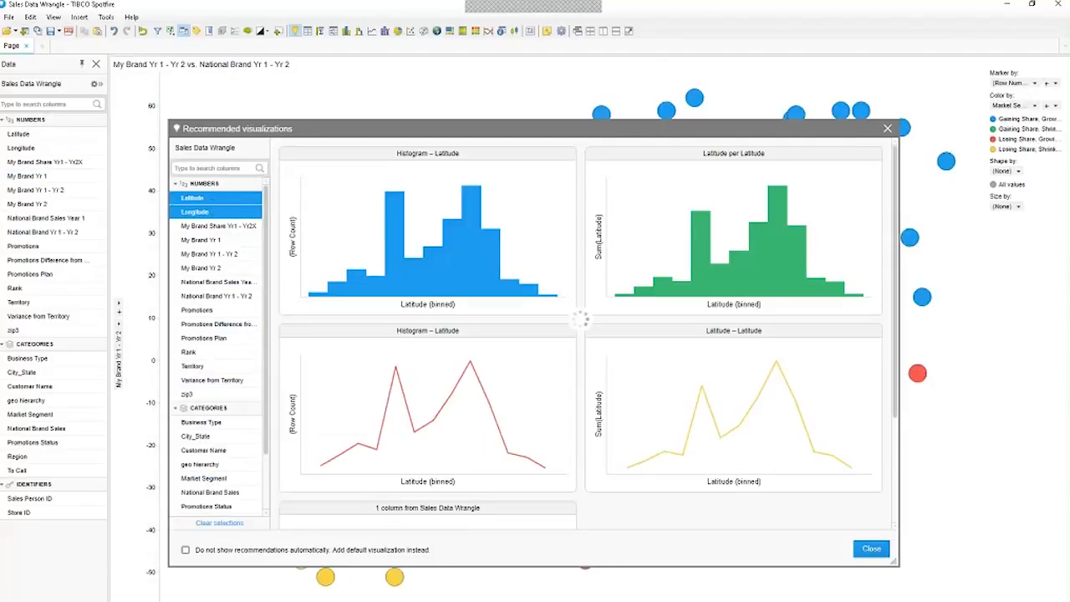
mouse_move(559, 380)
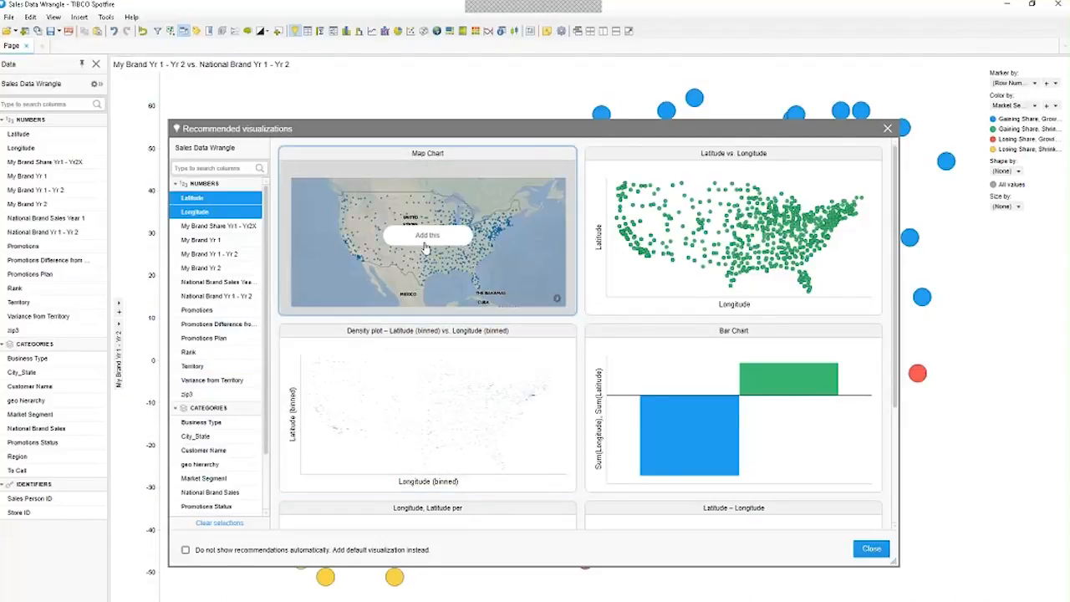
left_click(424, 242)
mouse_move(493, 332)
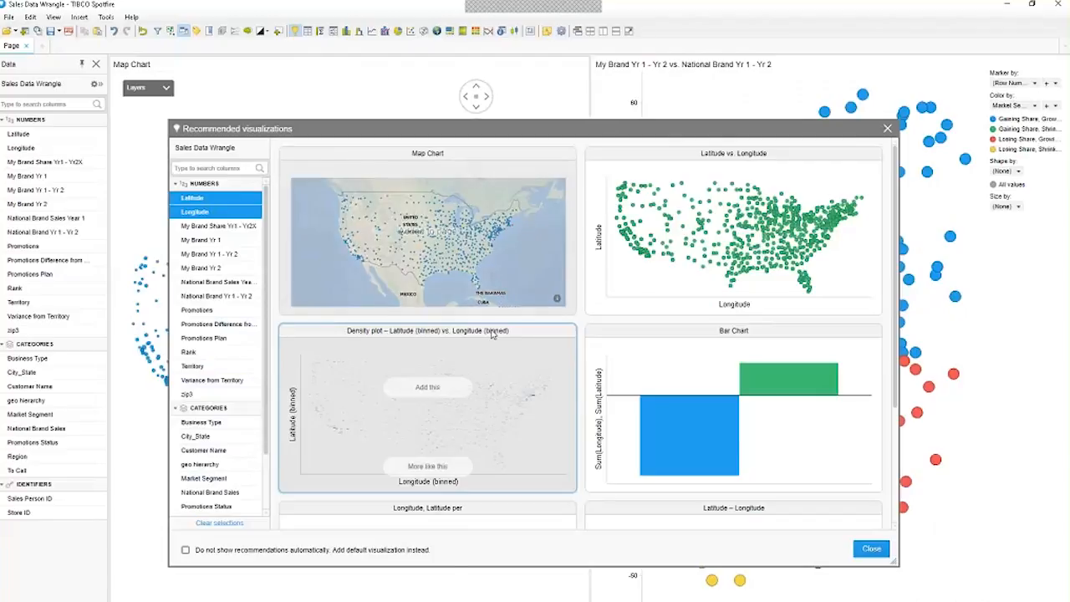
left_click(871, 549)
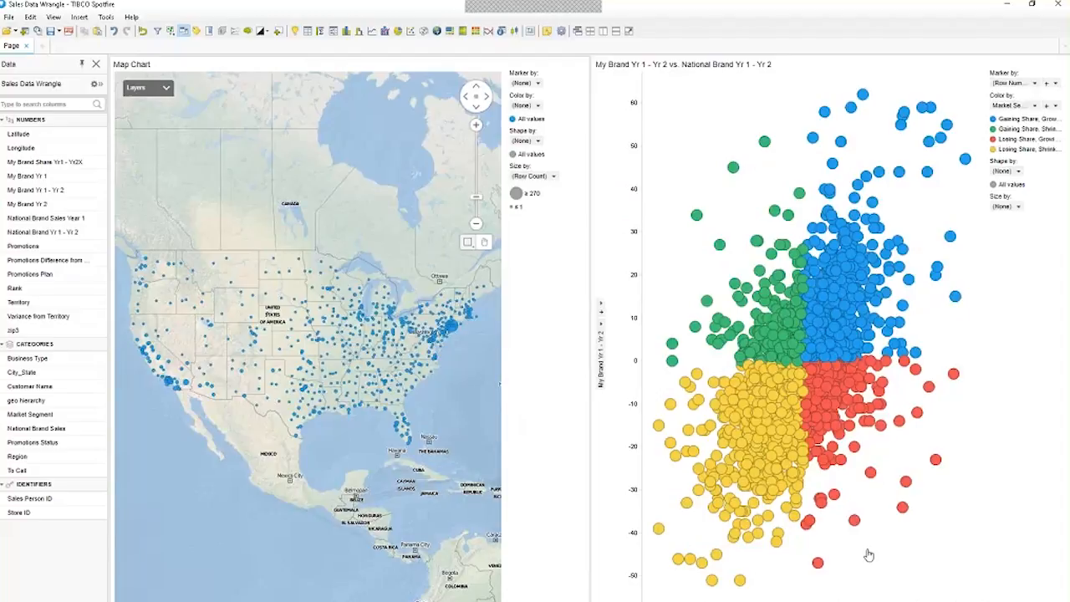
- Stack the two visualizations vertically with the scatter plot above the map chart
left_click(617, 32)
left_click_drag(762, 354, 605, 118)
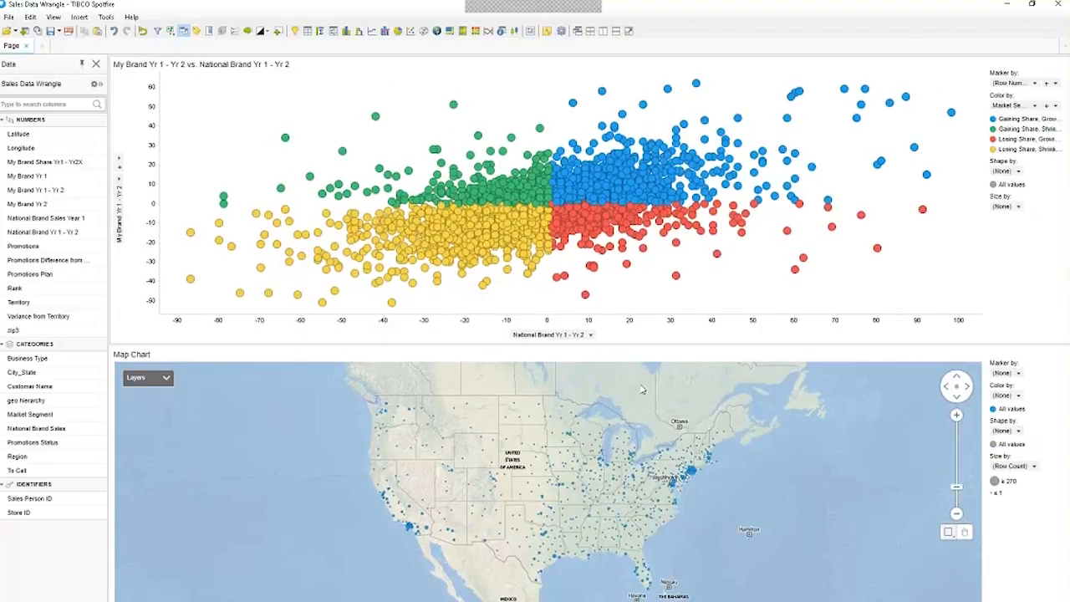
mouse_move(532, 204)
- Increase the marker size slightly in the map chart's marker layer settings, keeping size by Row Count
right_click(1026, 470)
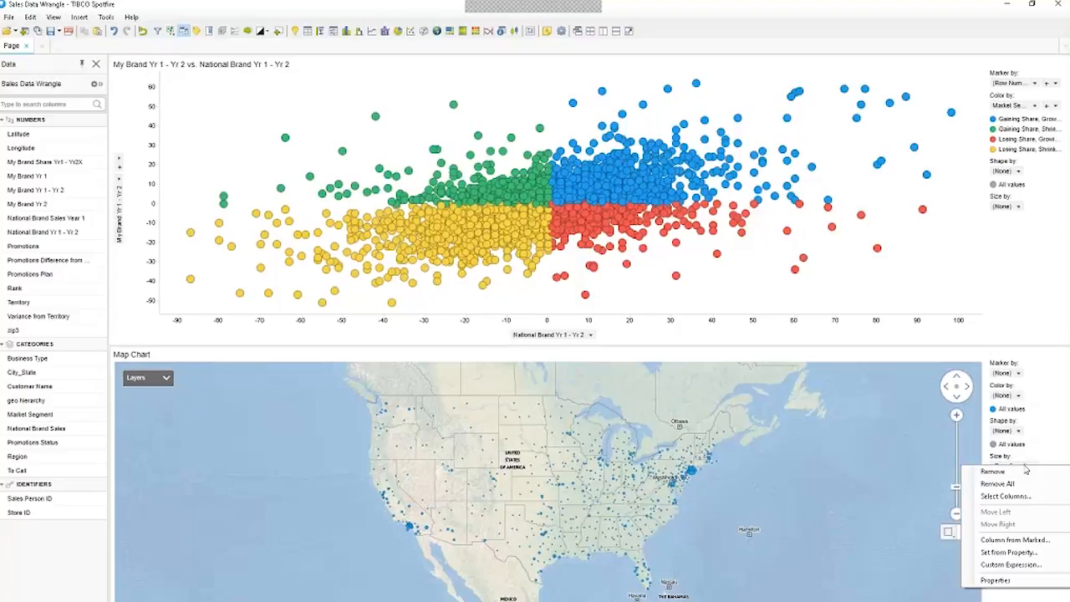
left_click(994, 580)
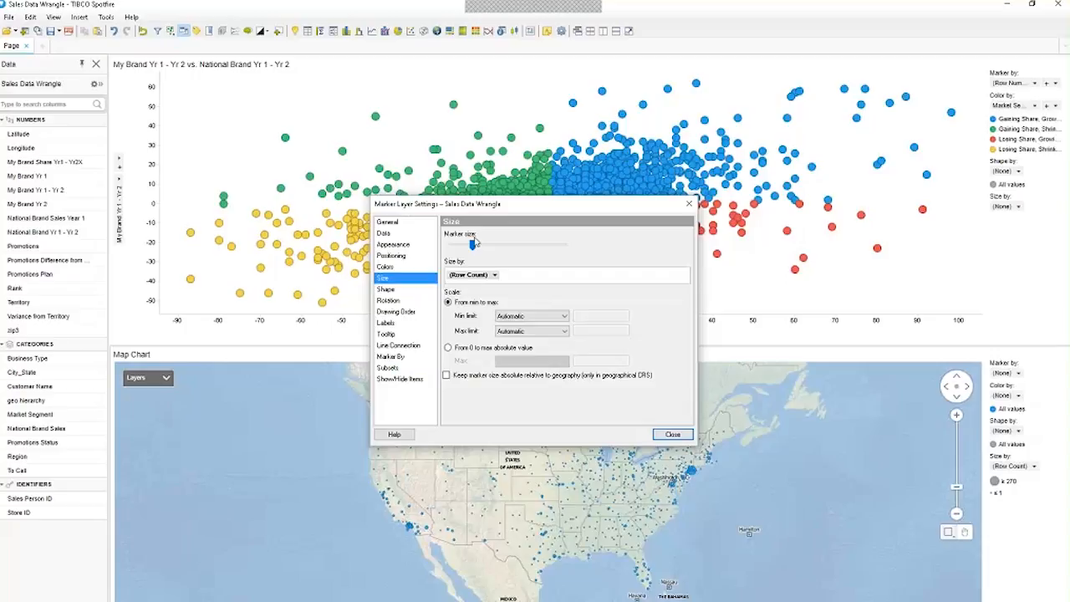
left_click_drag(473, 245, 483, 246)
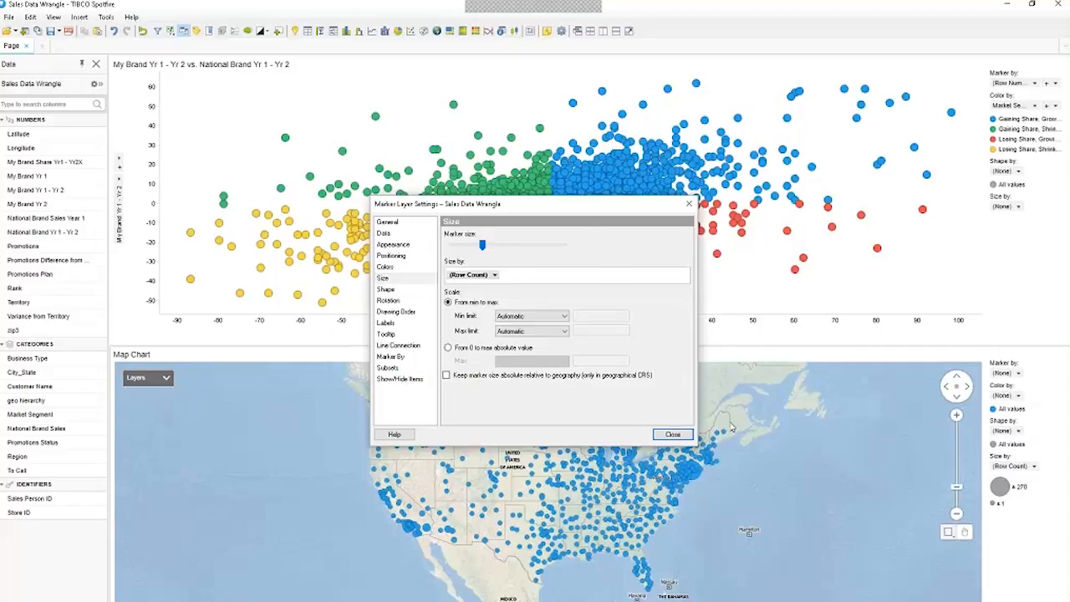
key("Escape")
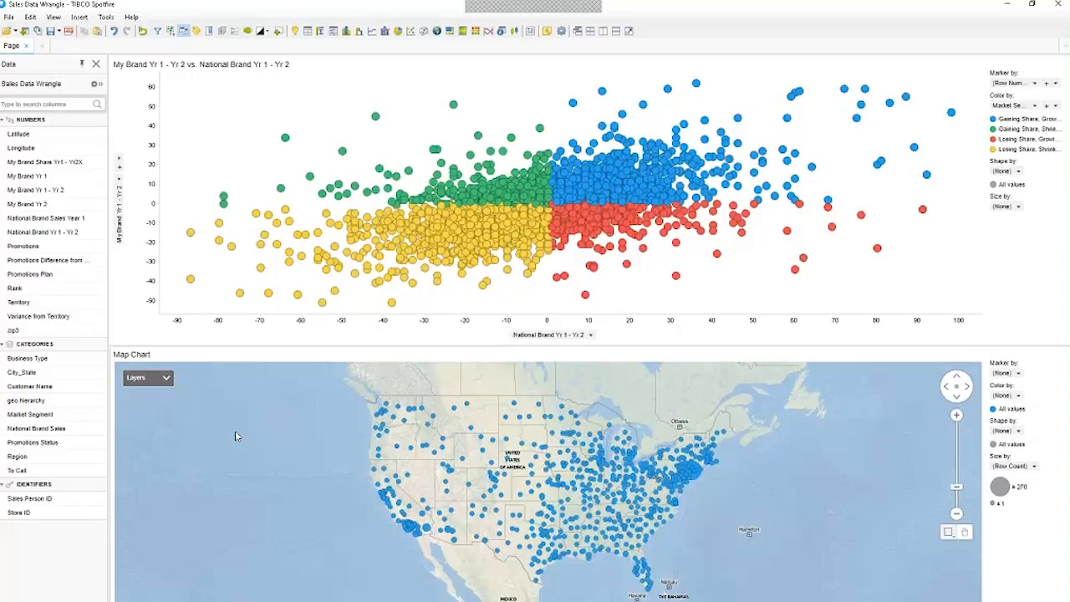
- Mark a group of points in the scatter plot and the eastern US locations in the map chart, and clear the marking
left_click_drag(278, 112, 472, 274)
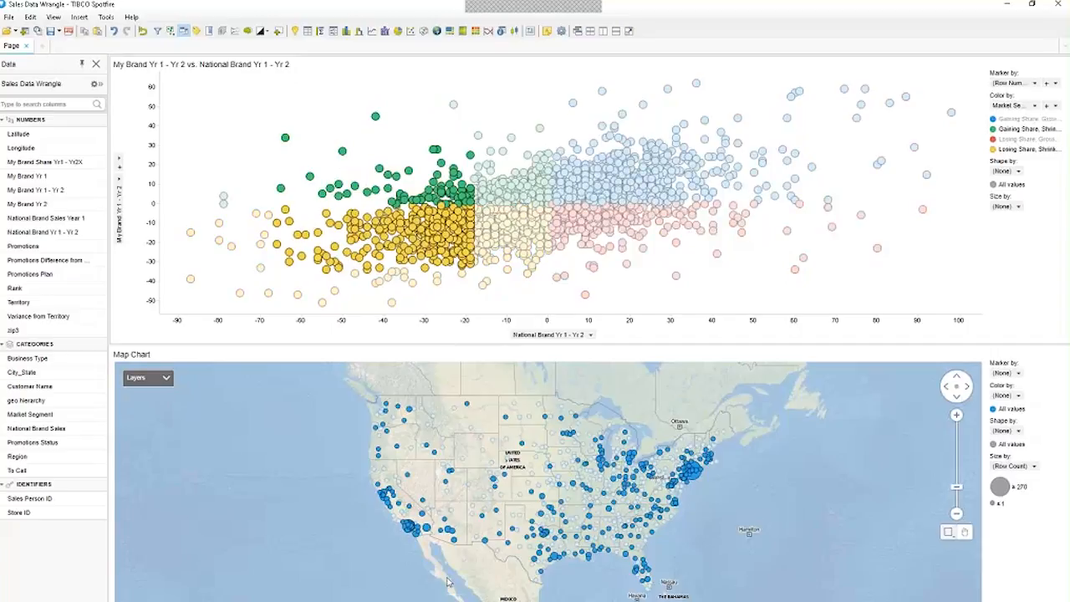
left_click_drag(750, 571, 555, 443)
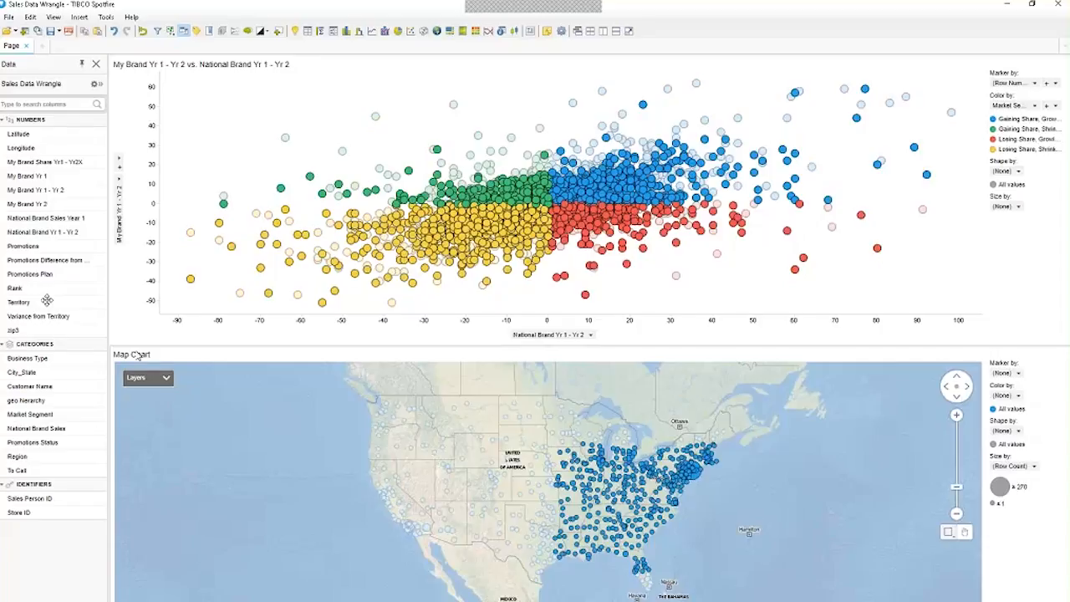
left_click(513, 97)
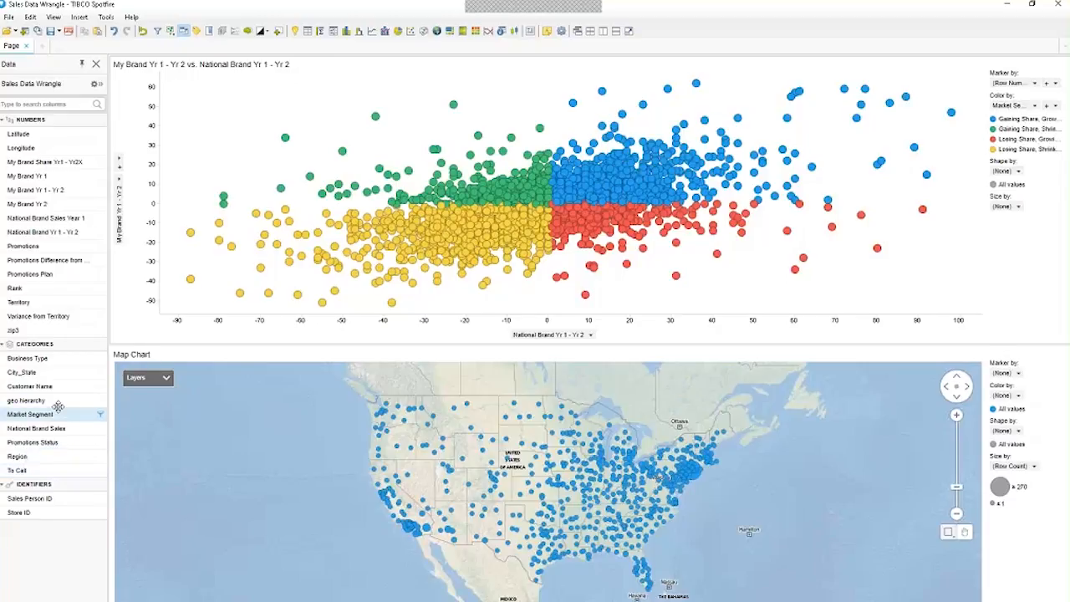
- Check the Region column's filter values and color the map chart markers by Region
left_click(50, 456)
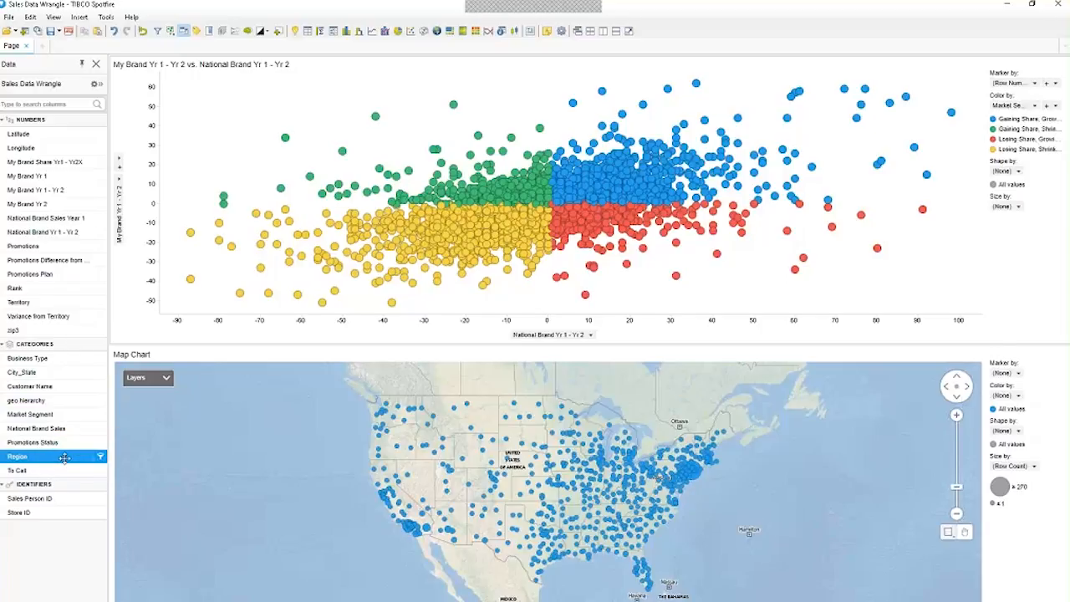
left_click(101, 459)
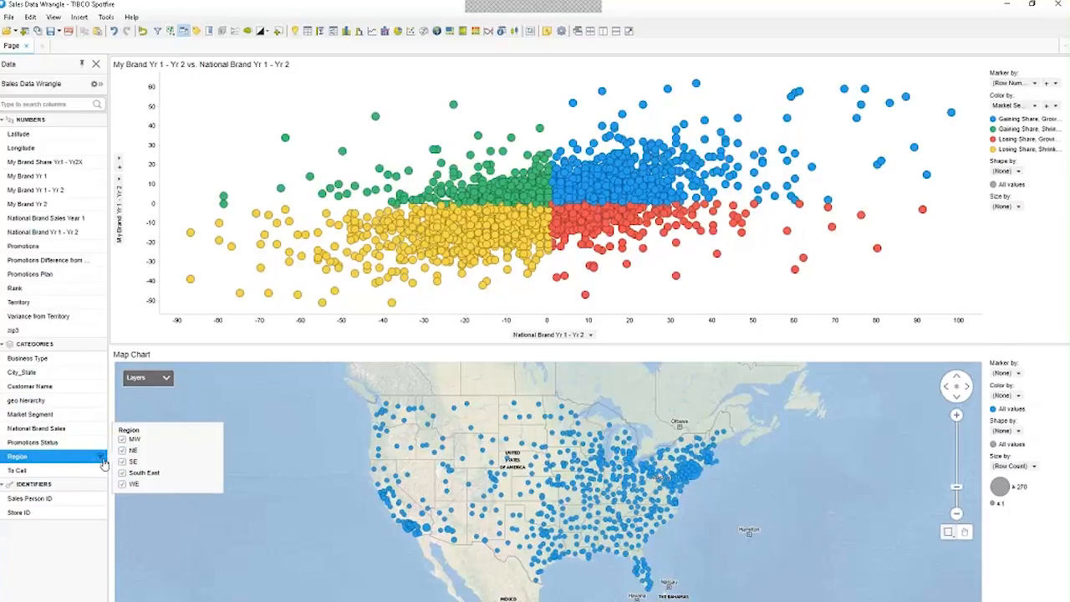
left_click(58, 458)
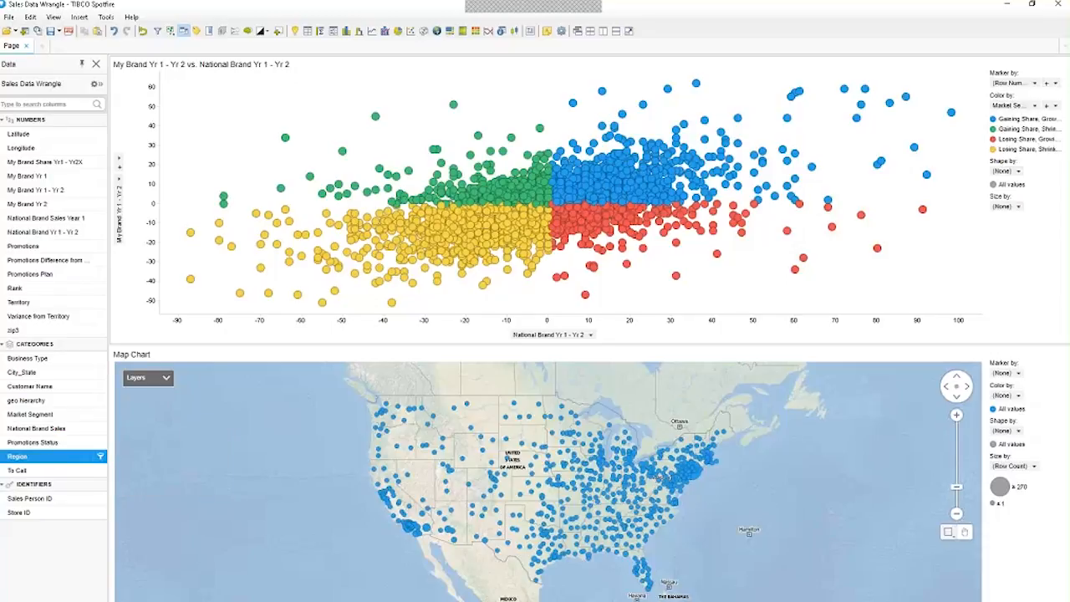
left_click_drag(102, 455, 1006, 396)
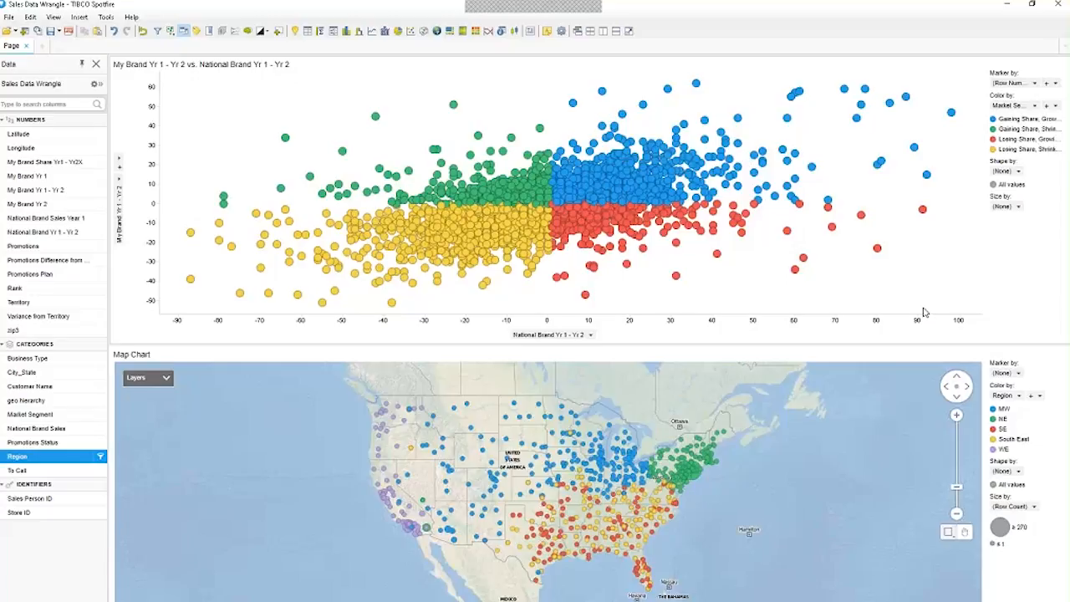
- Create a details bar chart from the marked Losing Share, Growing Market points of the scatter plot and place it beside the map chart
left_click_drag(923, 309, 548, 204)
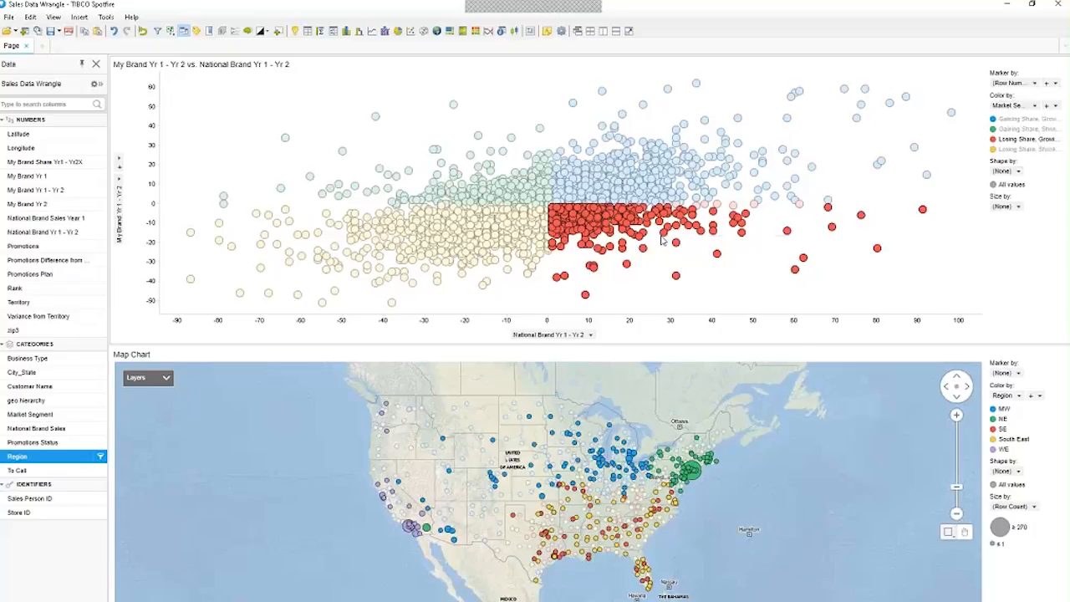
right_click(661, 239)
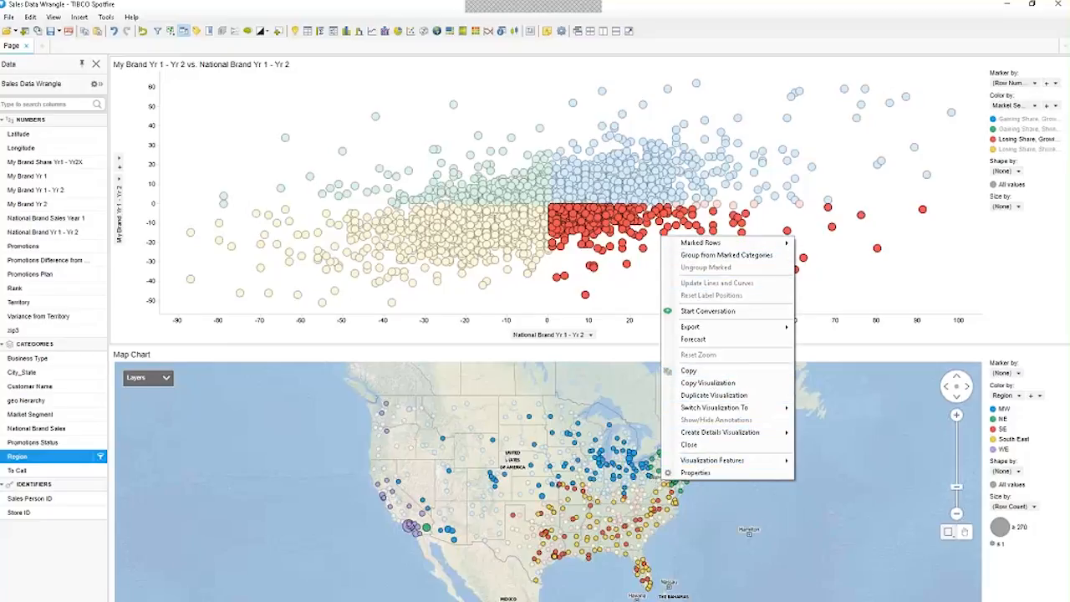
mouse_move(739, 435)
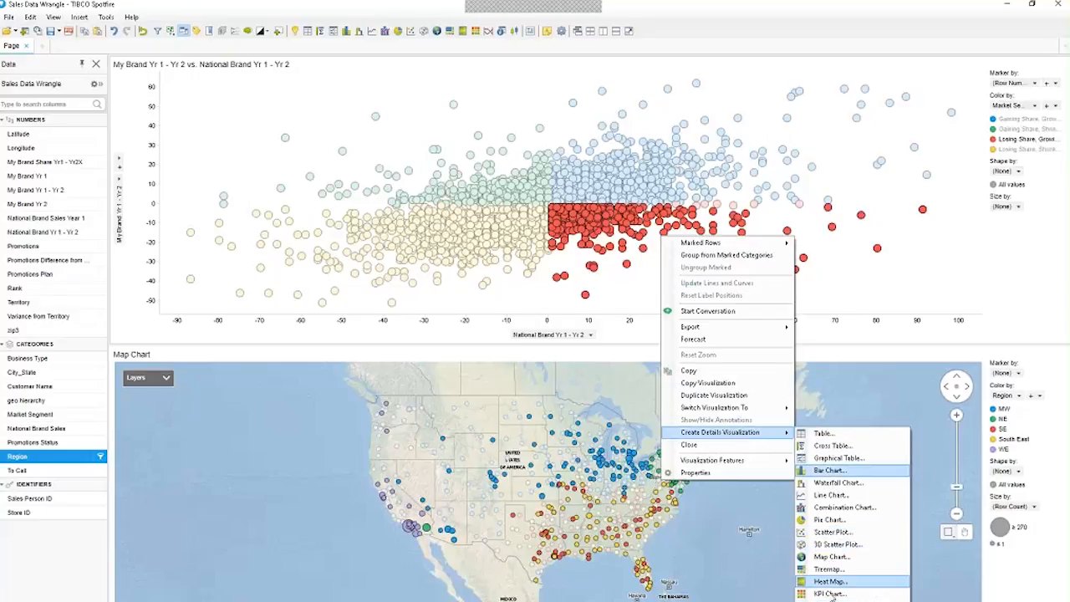
left_click(840, 485)
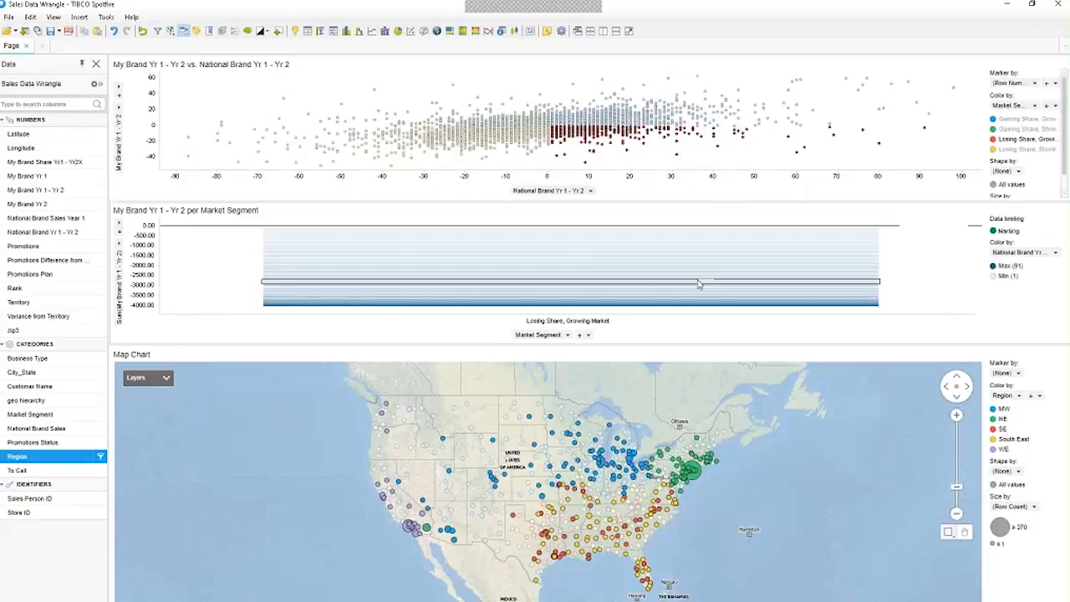
left_click_drag(657, 208, 903, 525)
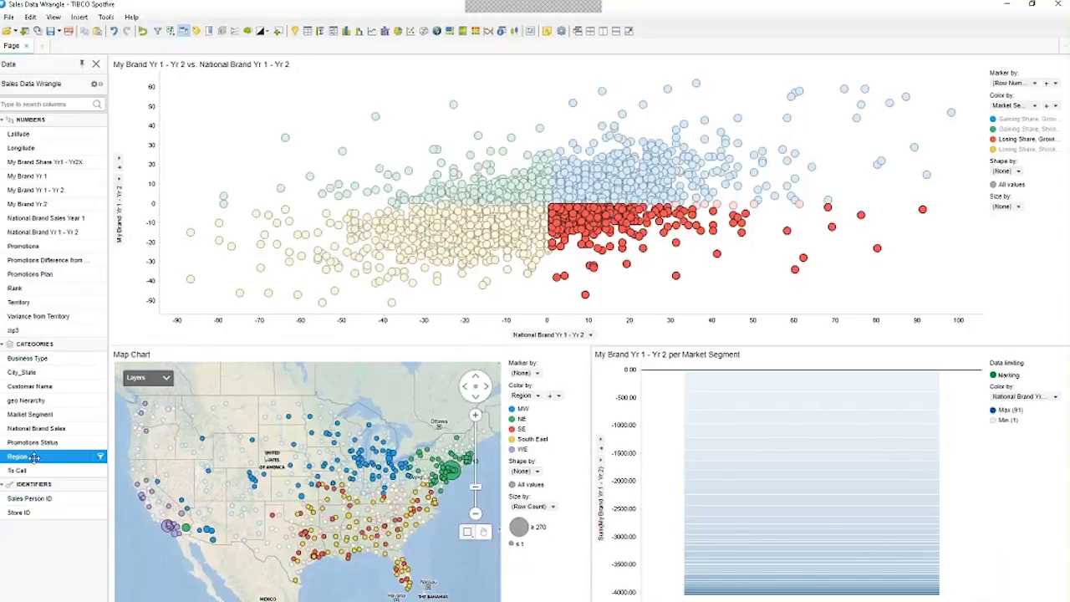
- Use Region for both the category axis and the bar colors of the details bar chart
left_click_drag(25, 456, 618, 581)
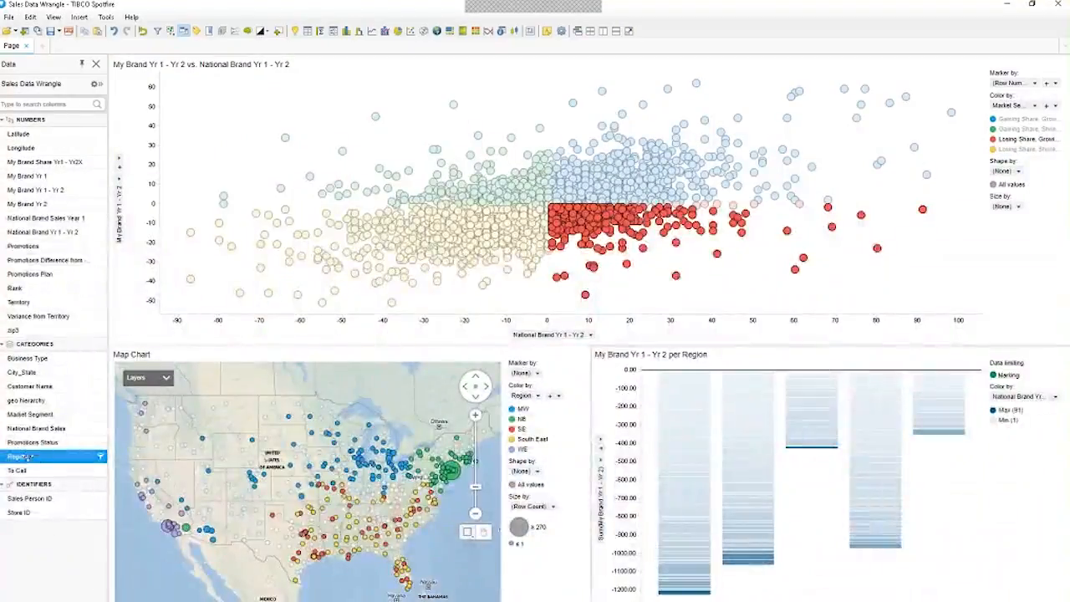
left_click_drag(233, 454, 784, 497)
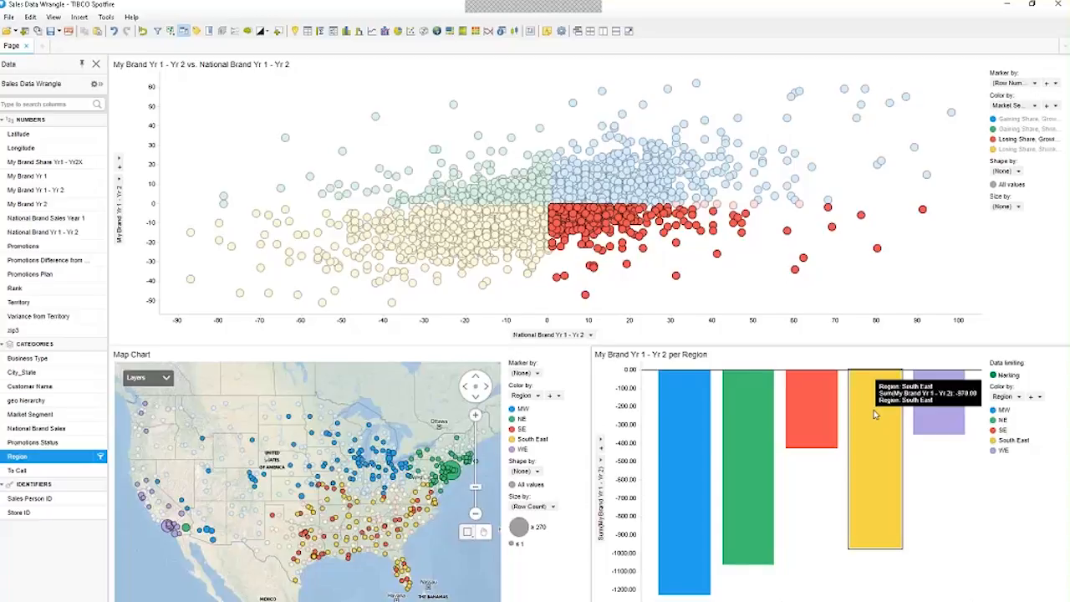
- Group the SE and South East bars of the bar chart into one Region category named SE
left_click_drag(888, 573, 819, 385)
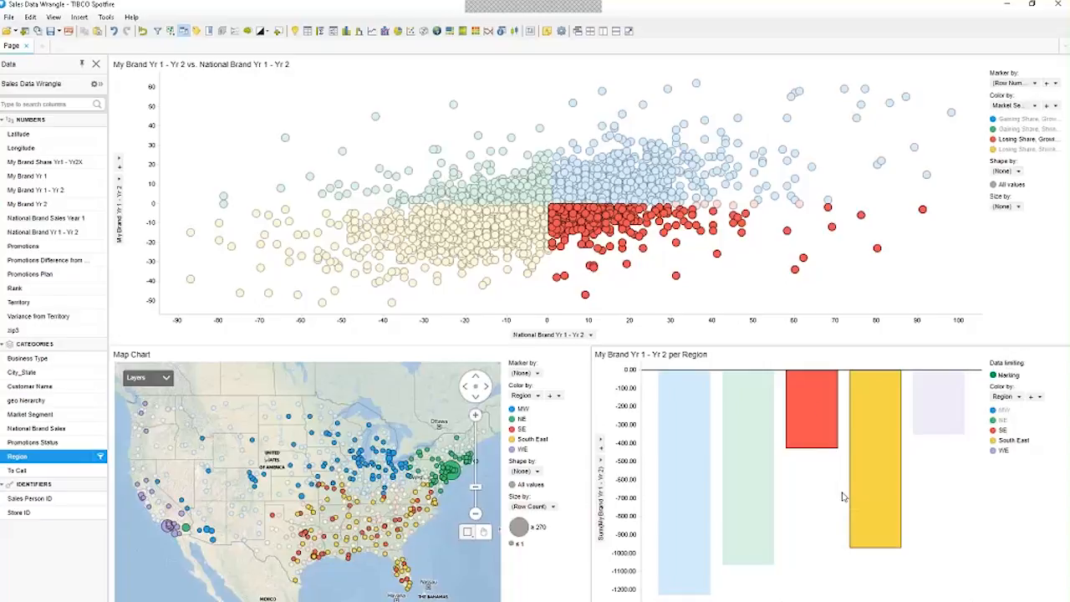
right_click(817, 405)
left_click(884, 361)
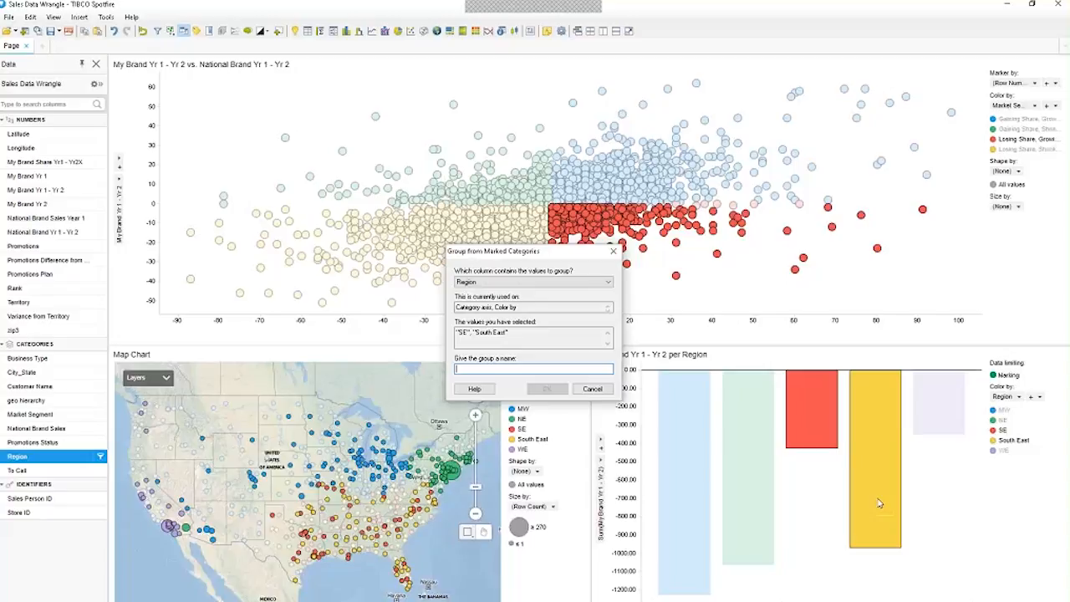
left_click(591, 370)
type("SE")
key("Return")
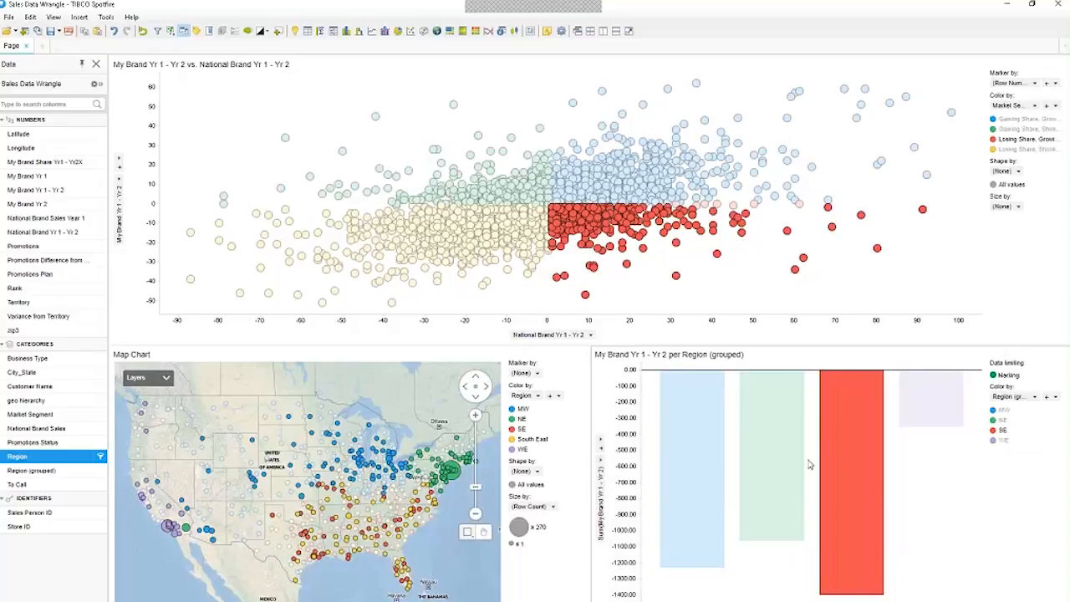
mouse_move(848, 558)
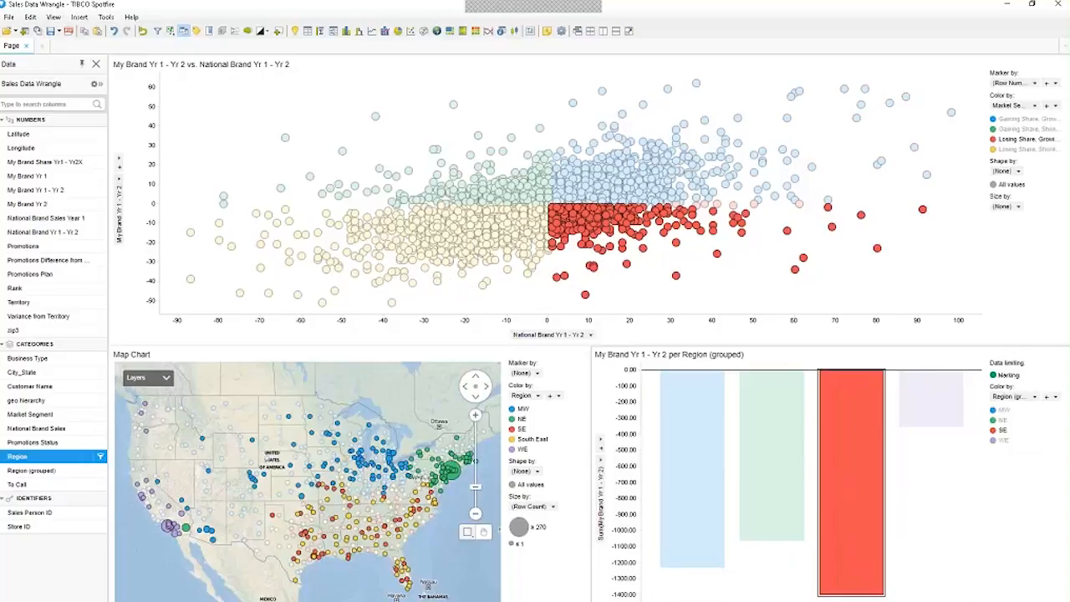
mouse_move(847, 432)
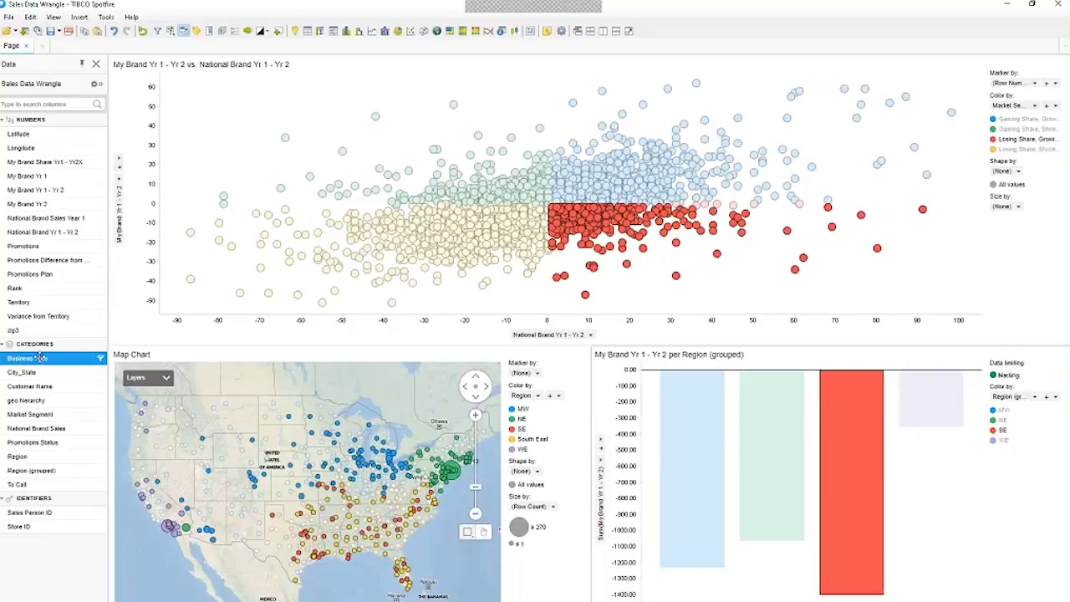
- Set the bar chart's category axis to Business Type and filter the data to Teir 1 Retail only
left_click_drag(42, 357, 795, 492)
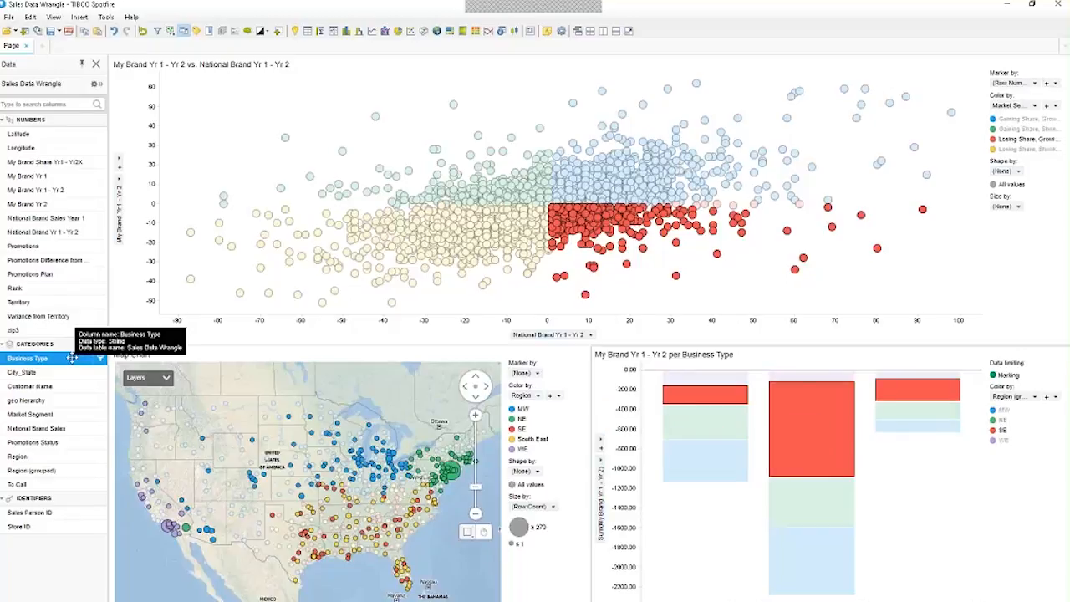
left_click(99, 360)
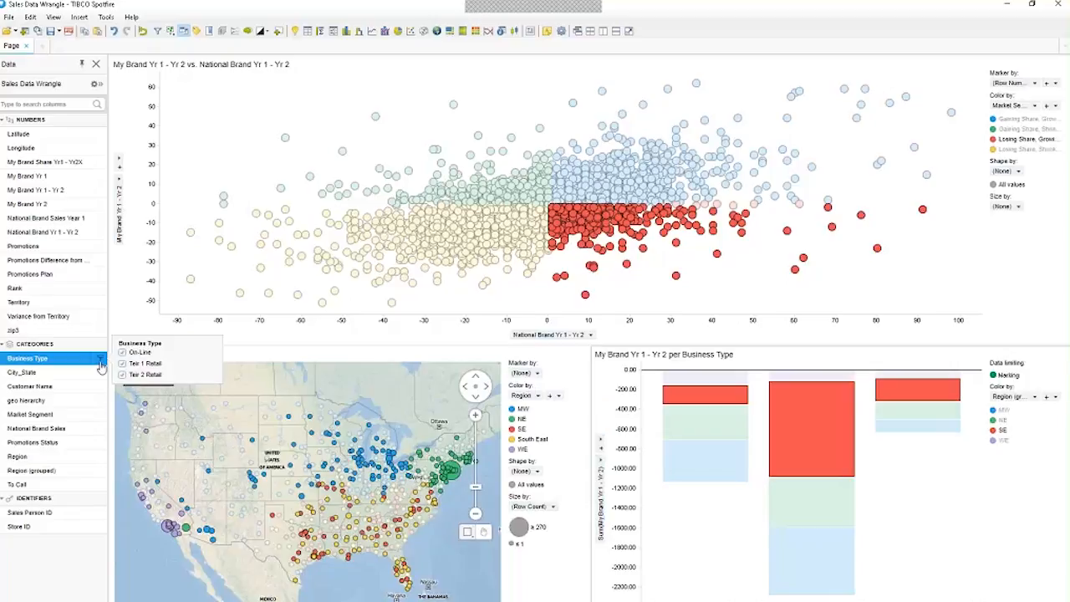
left_click(123, 353)
left_click(122, 374)
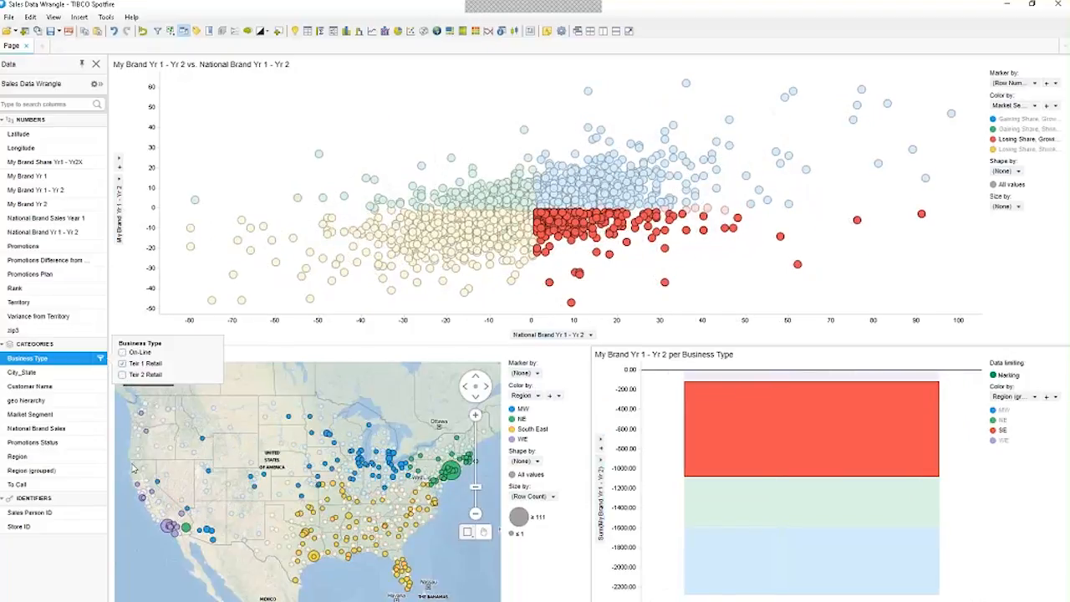
- Filter the Region column to South East by excluding MW, NE and WE
left_click(85, 460)
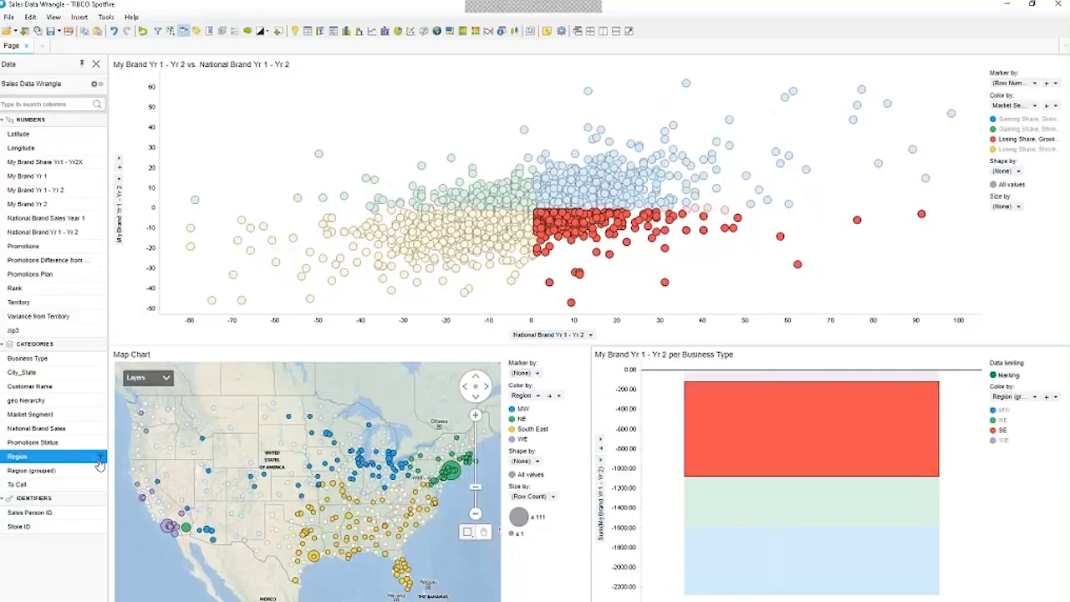
left_click(100, 457)
left_click(123, 440)
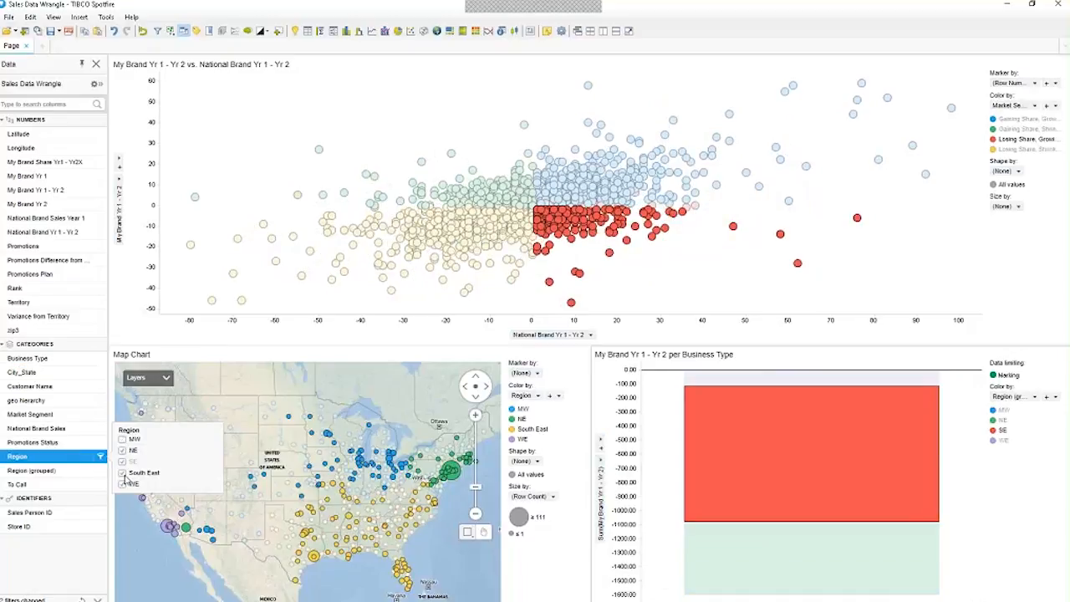
left_click(123, 451)
left_click(123, 485)
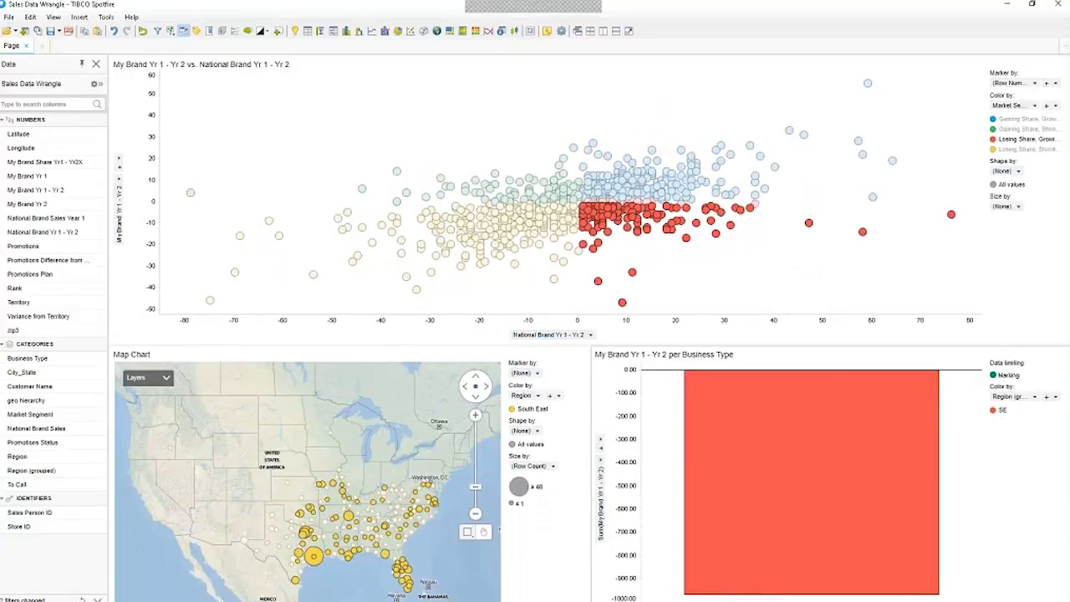
- Filter the Rank column to the best-ranked stores by lowering the upper limit of its range
left_click(100, 287)
left_click_drag(213, 301, 139, 302)
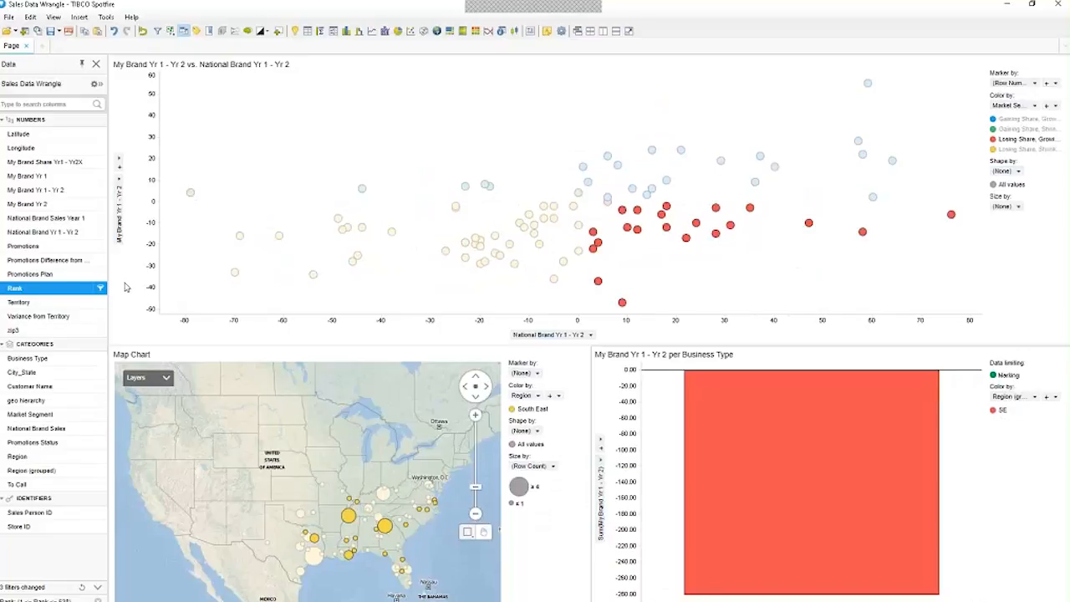
mouse_move(794, 429)
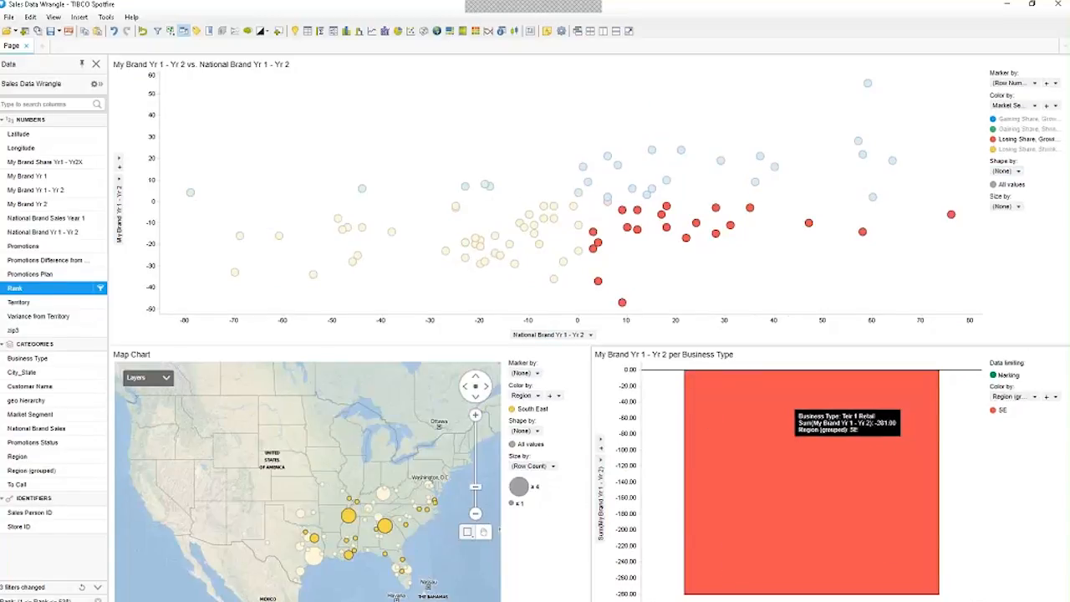
- Show Details-on-Demand docked beneath the visualizations, enlarge it and fit the Customer Name column to its contents
left_click(170, 31)
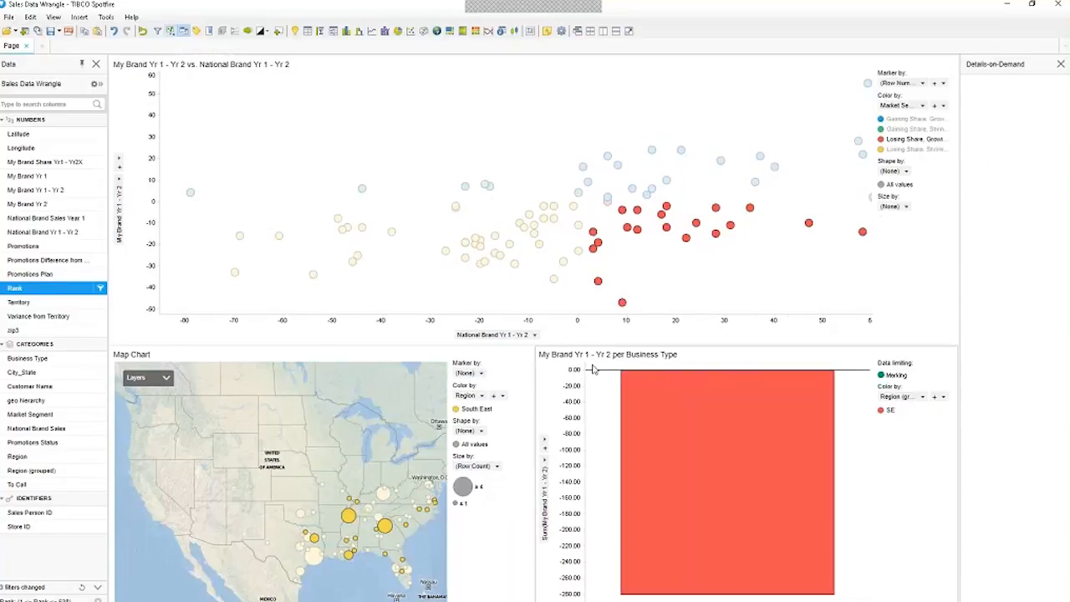
left_click_drag(991, 64, 467, 561)
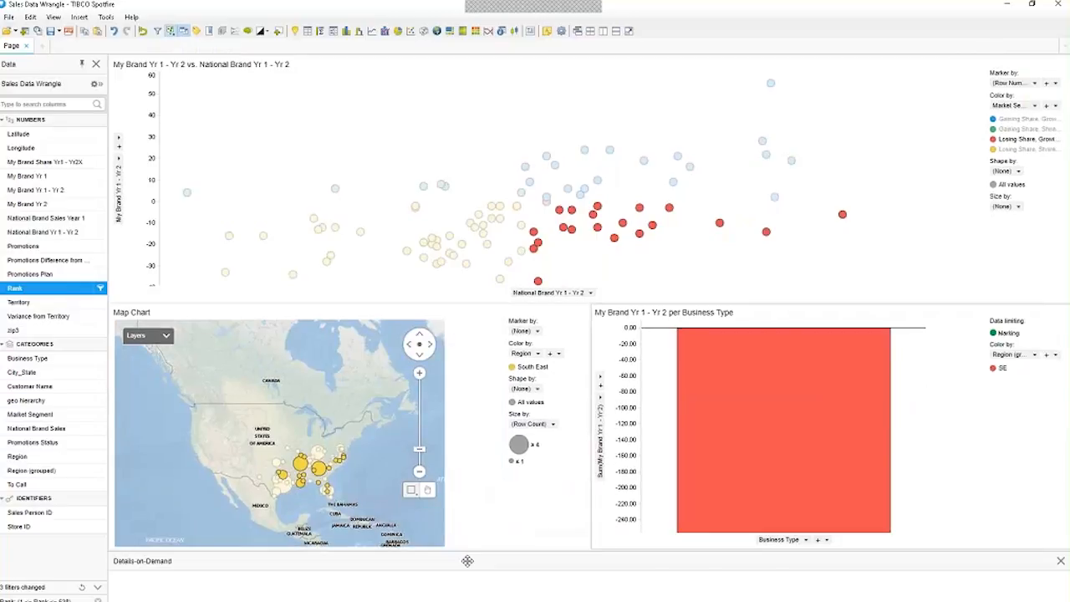
left_click_drag(472, 553, 478, 527)
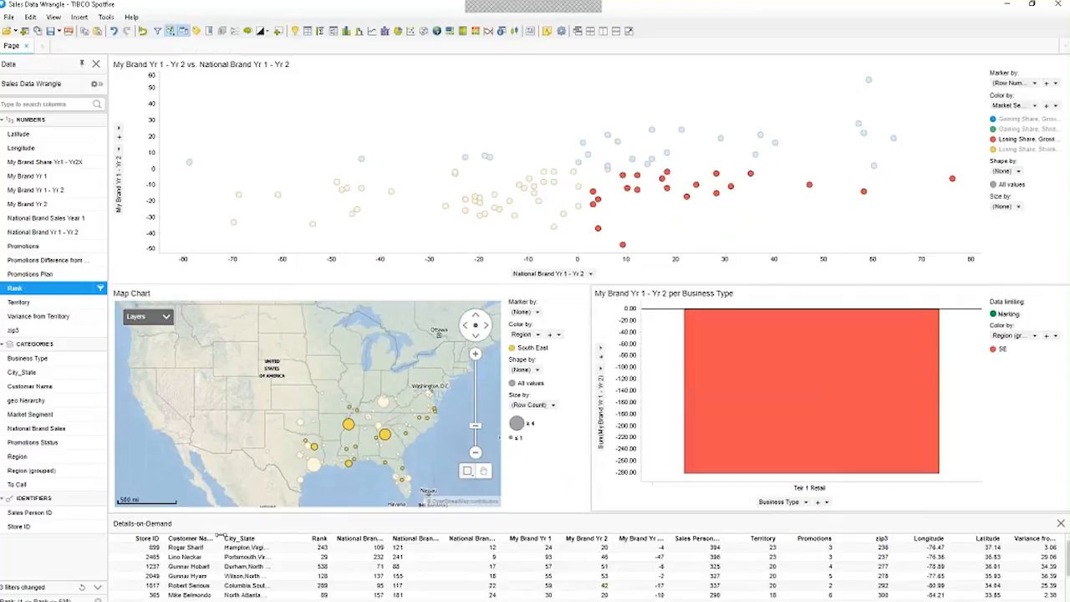
double_click(224, 538)
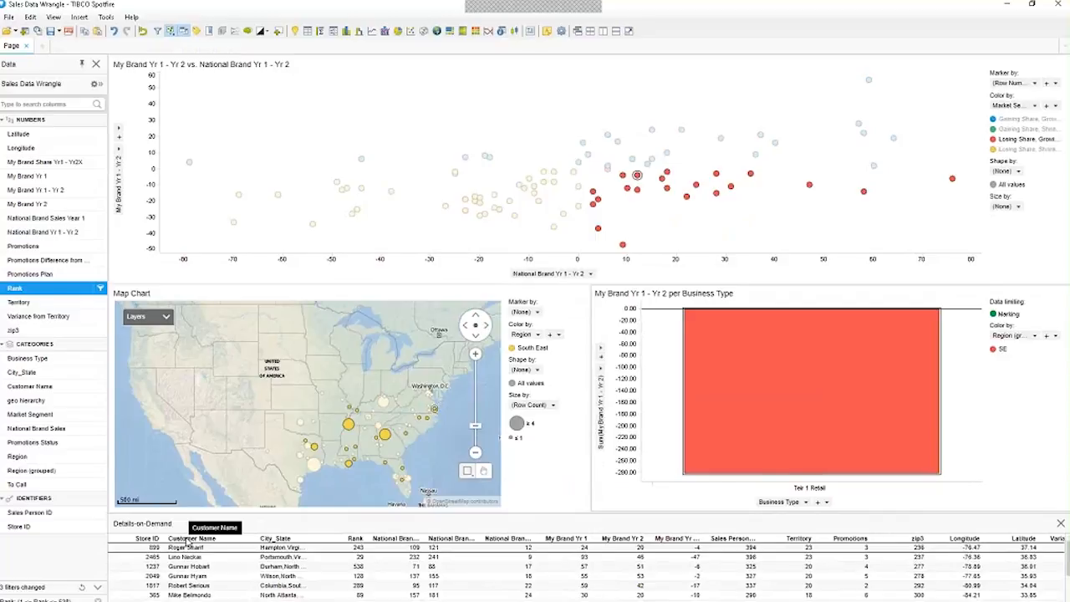
- Rename the Customer Name column to Name in the expanded column details
left_click(34, 386)
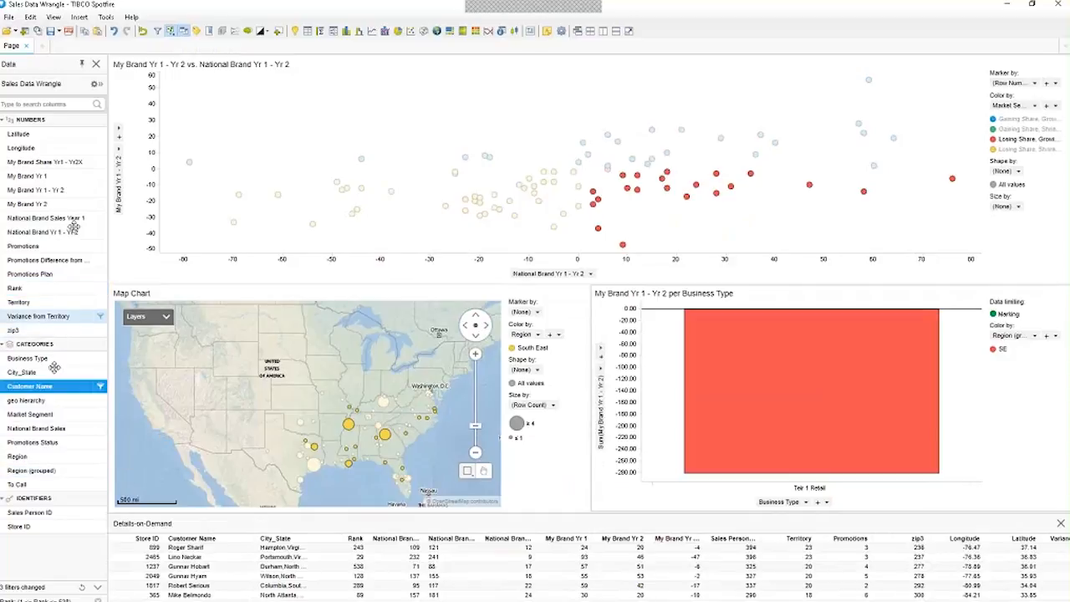
left_click(98, 84)
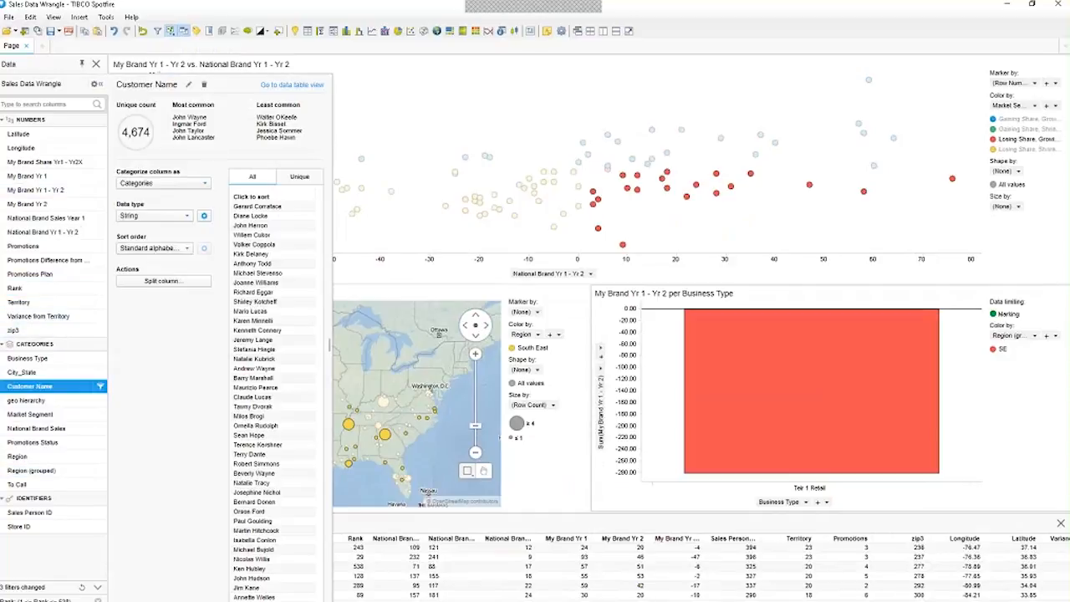
left_click(190, 86)
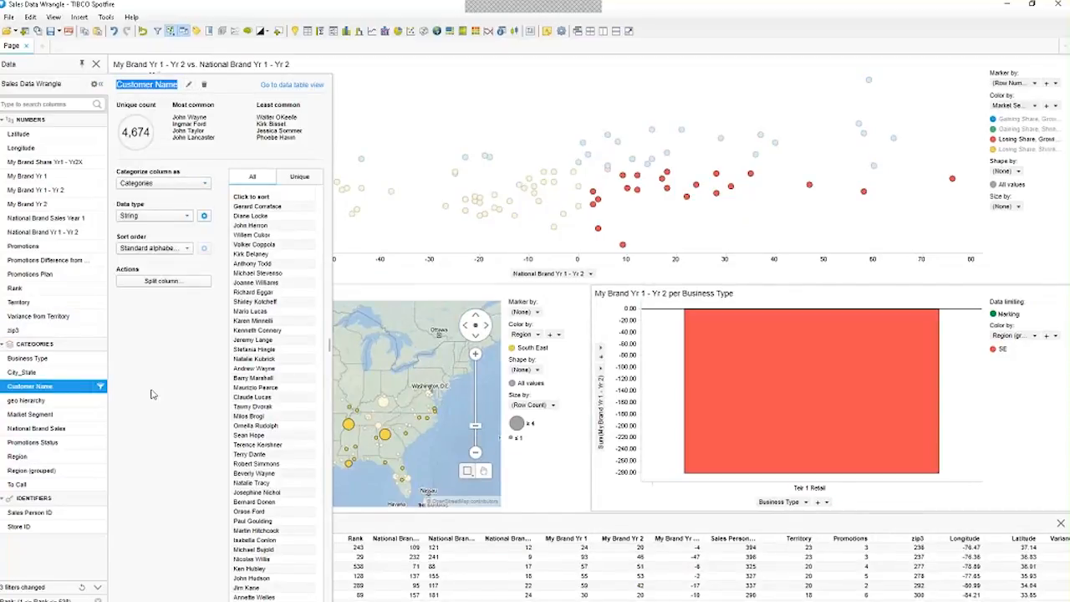
type("Name")
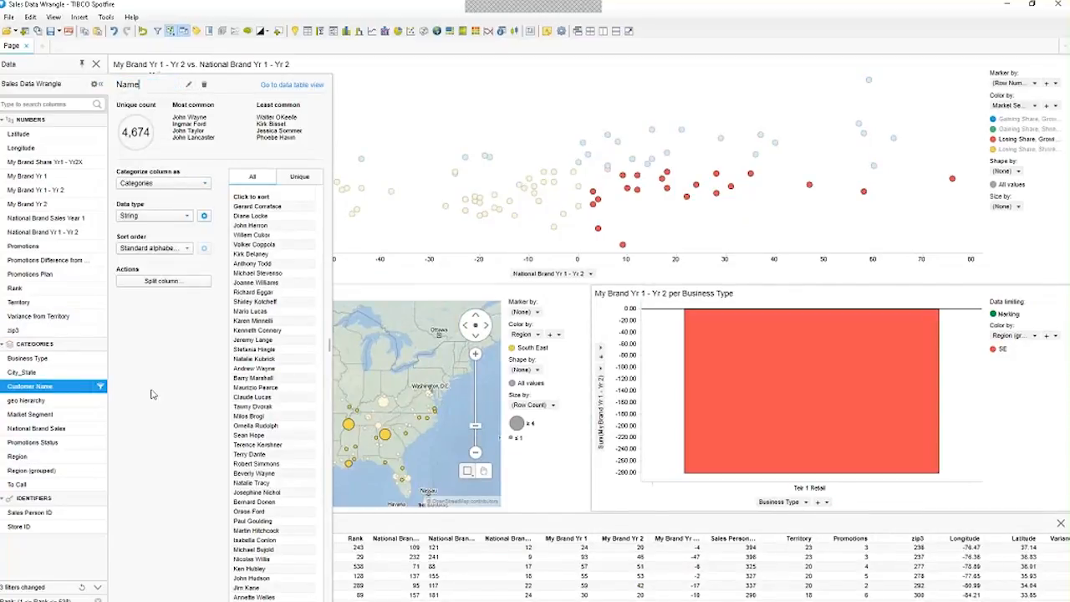
key("Return")
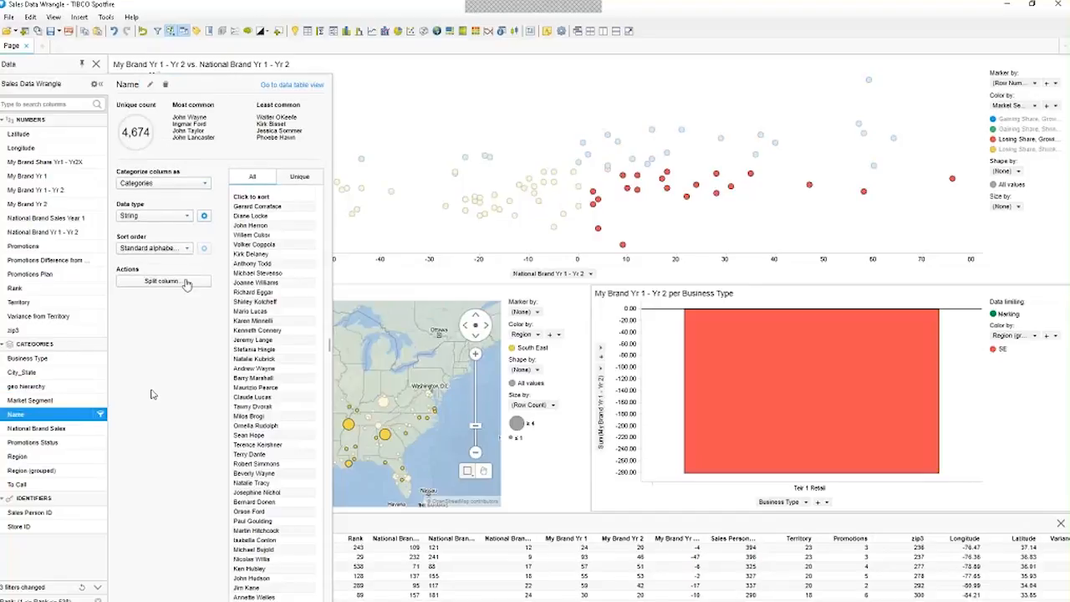
- Review the data types available for the Name column and collapse the column details
left_click(157, 216)
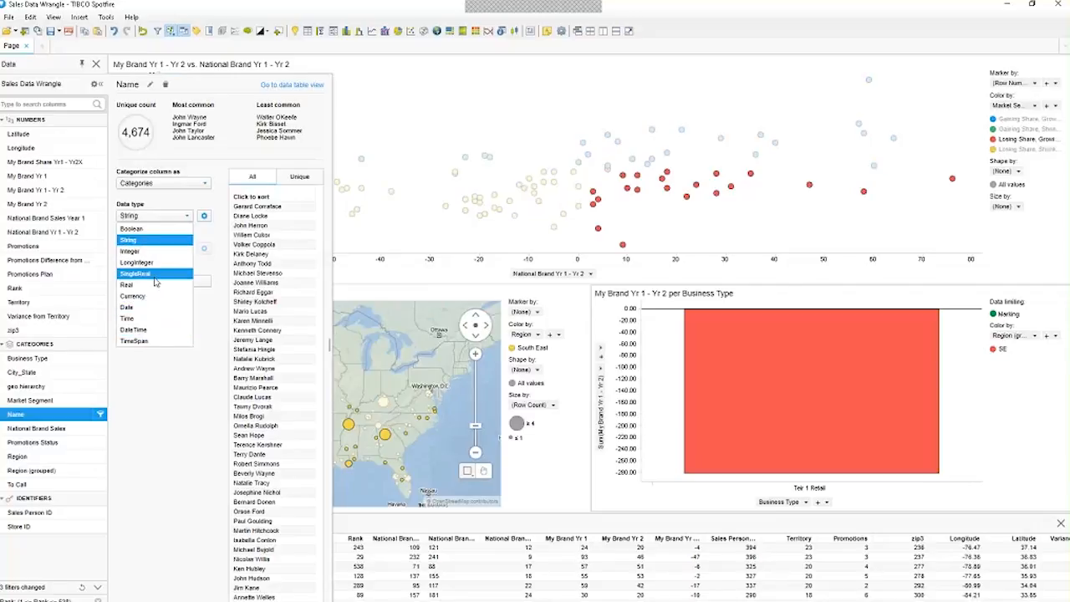
left_click(149, 210)
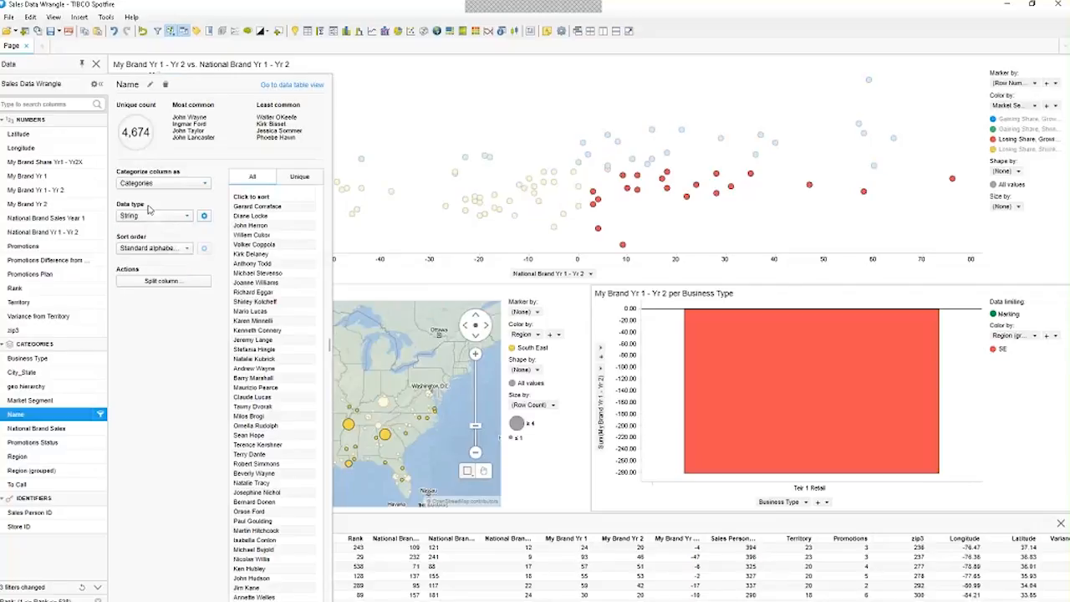
left_click(97, 84)
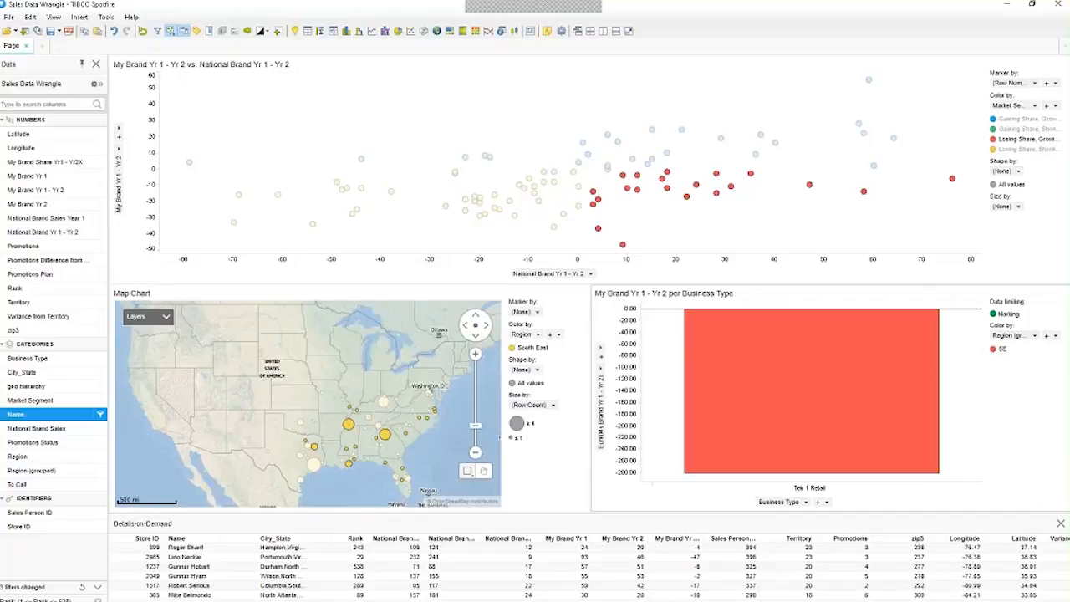
- Try the Dark theme on the analysis and return to the Light theme
left_click(262, 32)
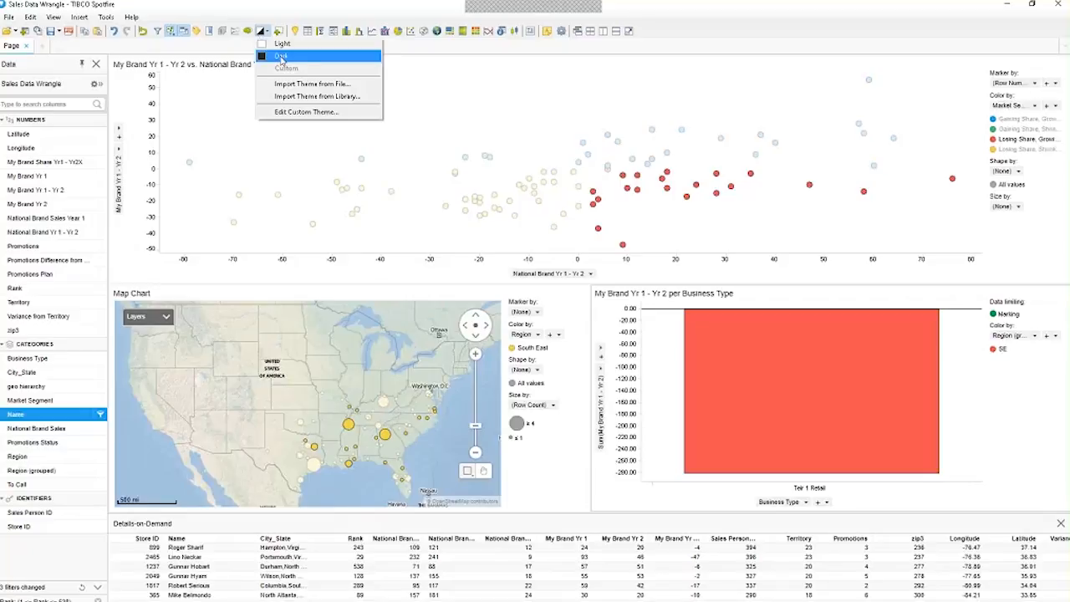
left_click(281, 57)
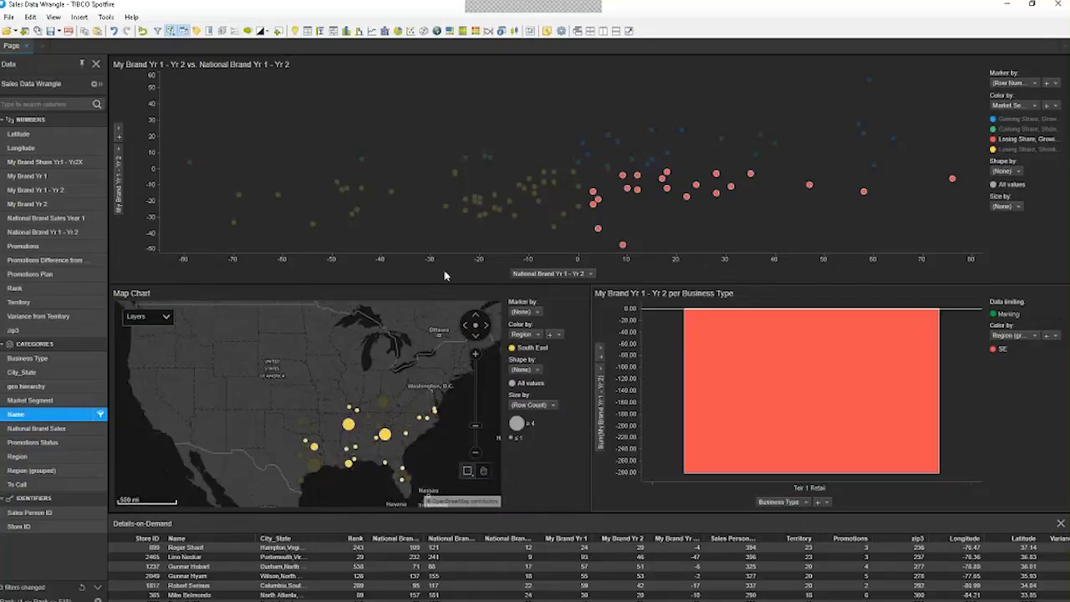
left_click(266, 33)
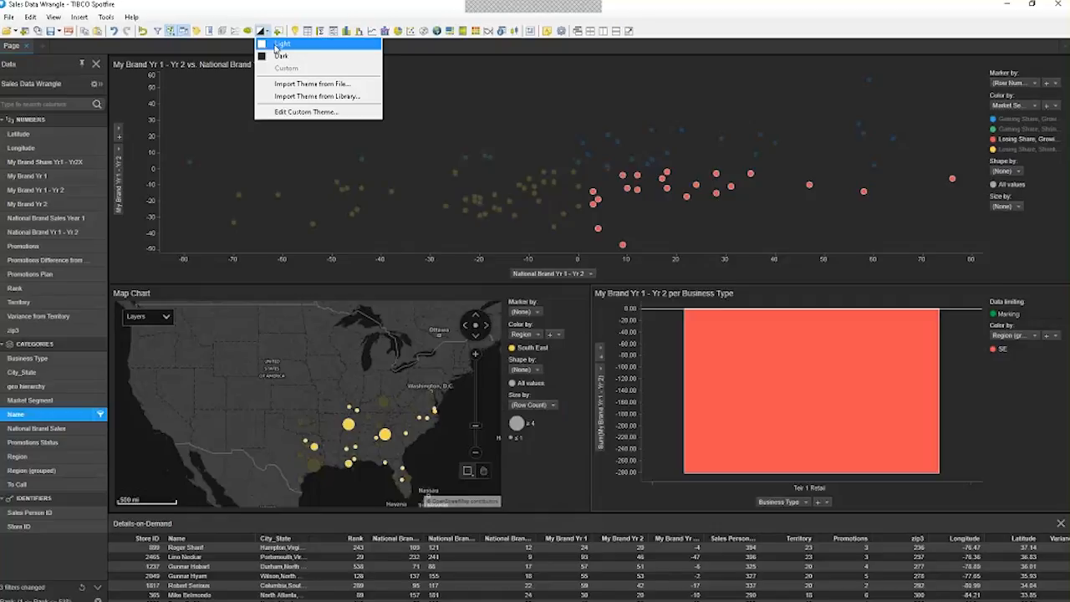
left_click(276, 44)
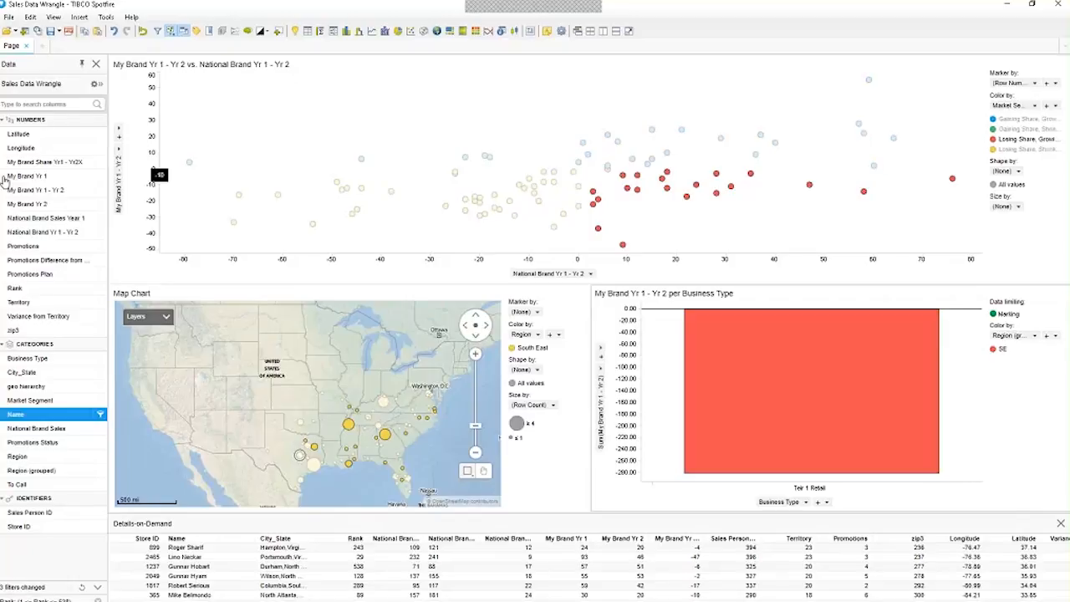
- Import the visual theme from the analysis file Marketing NYC.dxp
left_click(267, 31)
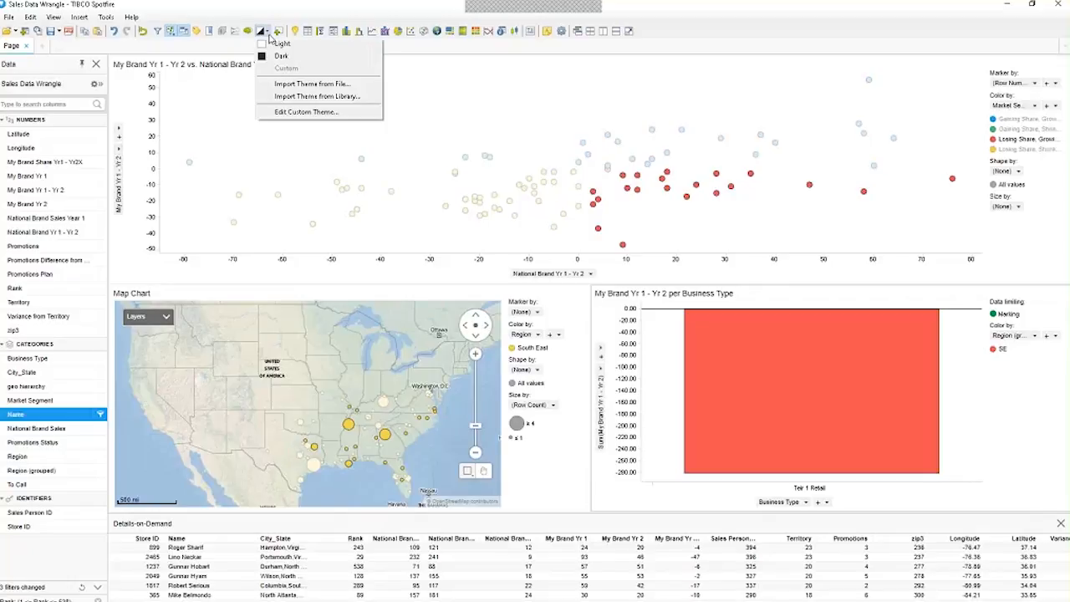
left_click(310, 84)
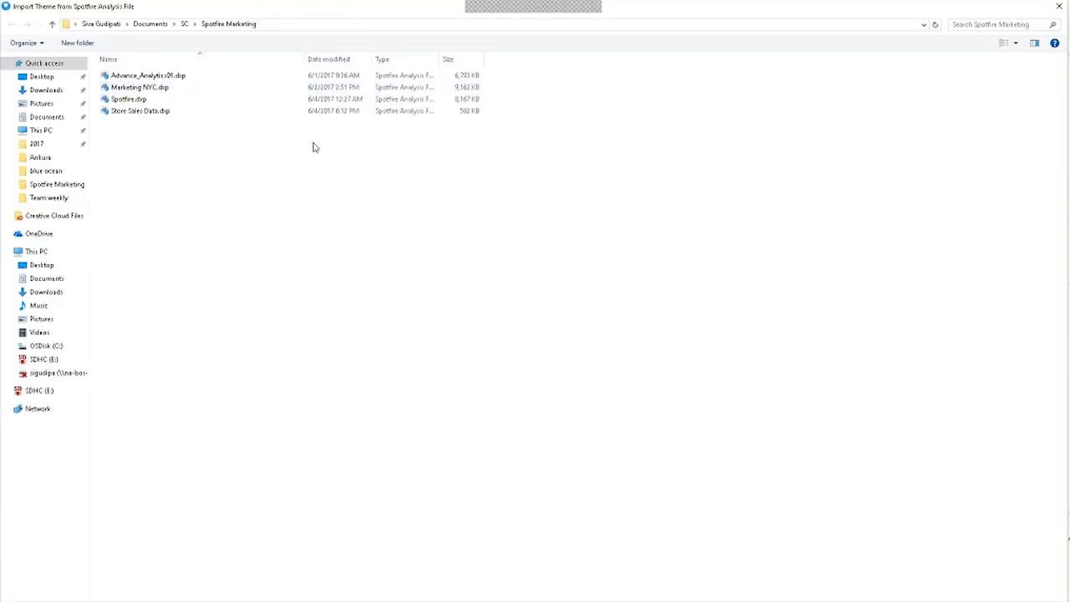
left_click(201, 90)
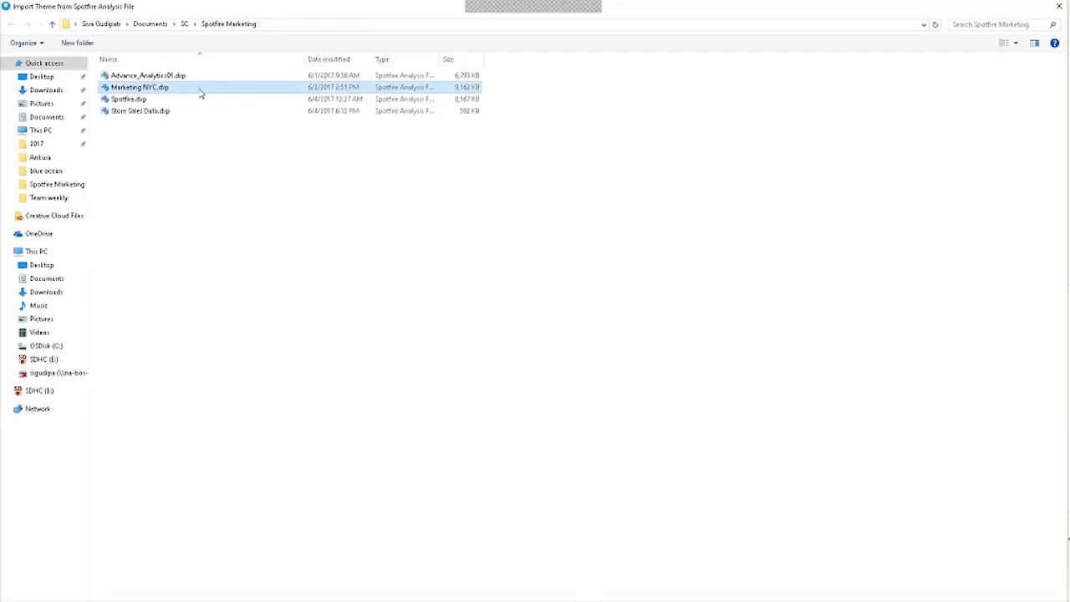
double_click(200, 91)
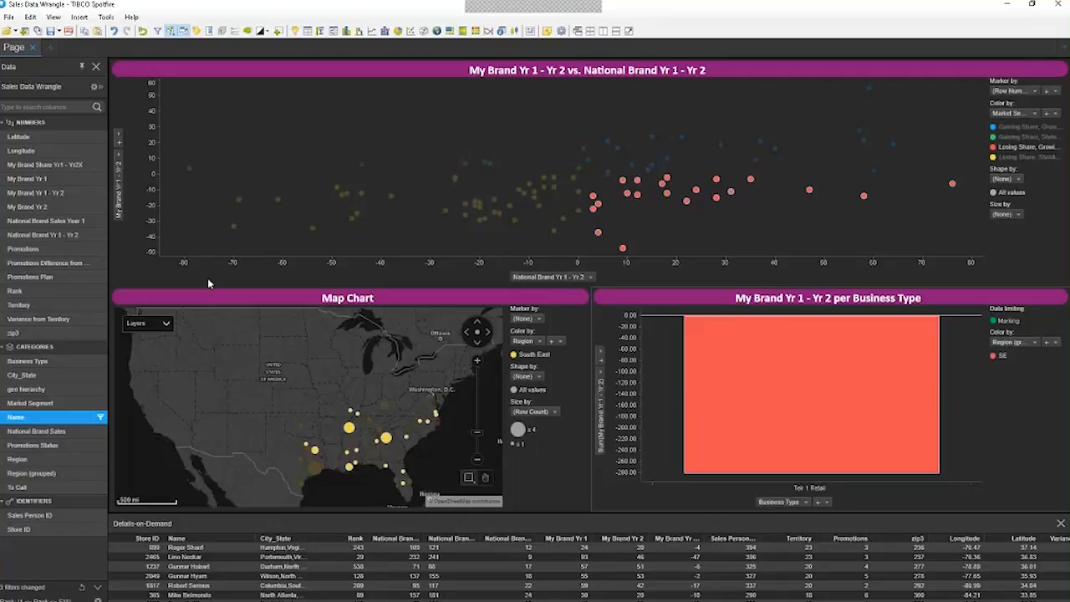
- Examine the custom theme's detailed settings for page navigation, visualization area, visualizations in general and visualization titles
left_click(267, 32)
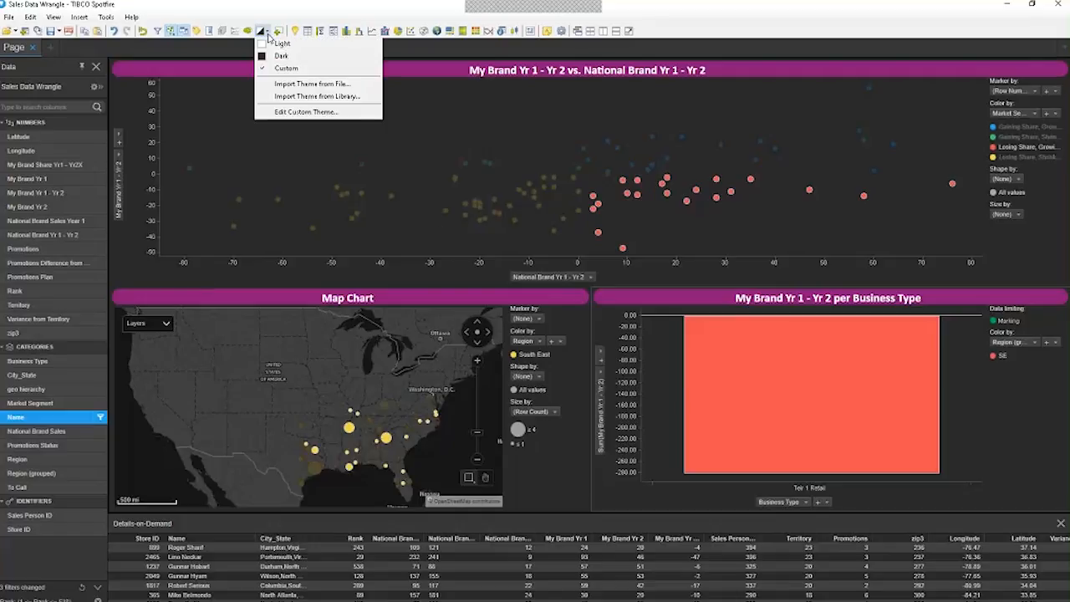
left_click(302, 111)
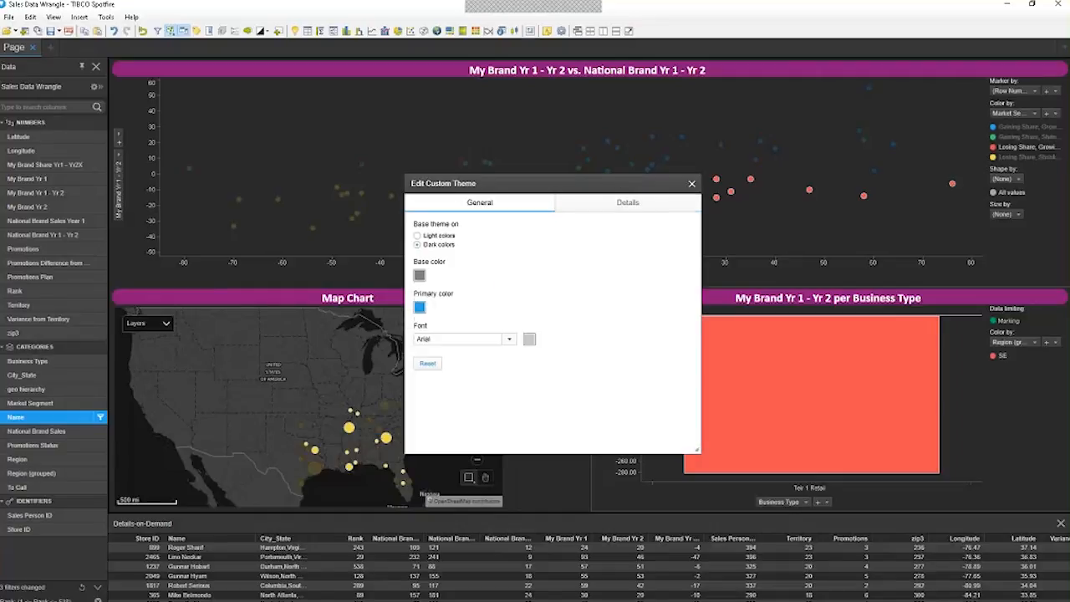
left_click(628, 202)
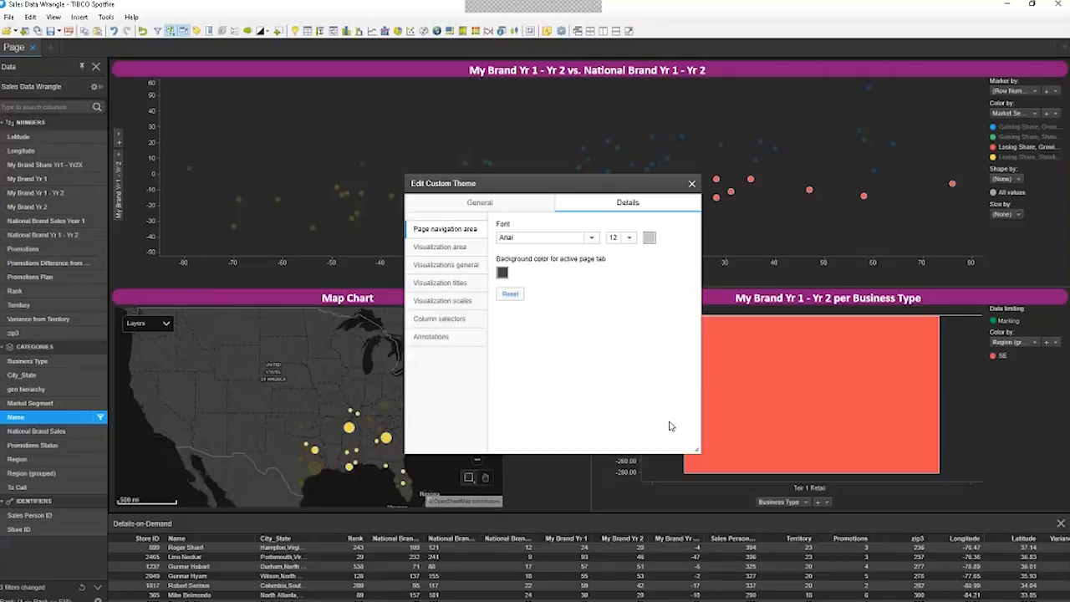
left_click(469, 249)
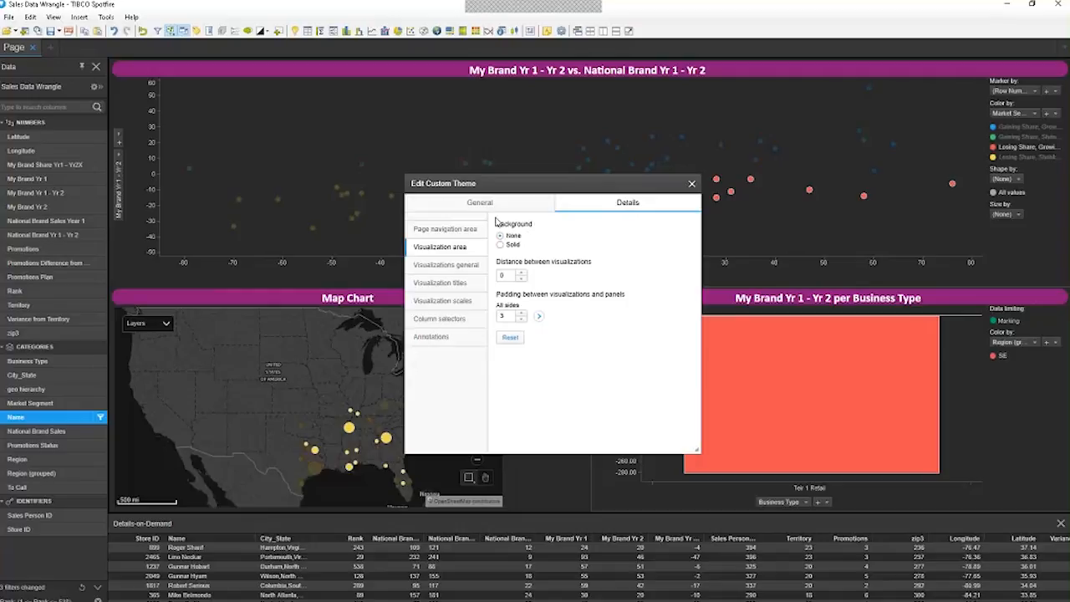
left_click(459, 266)
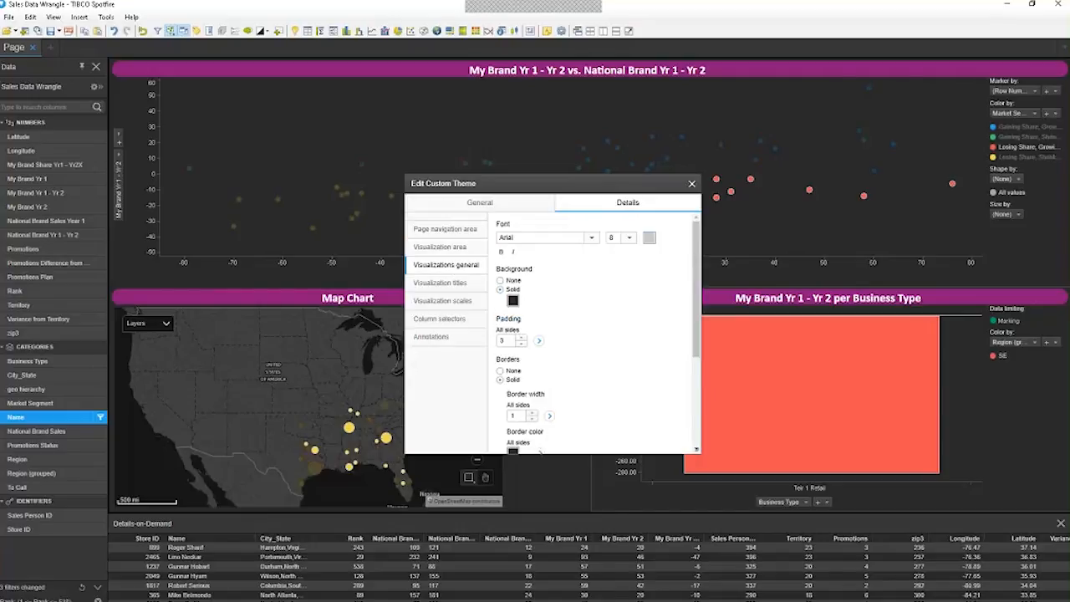
left_click(440, 283)
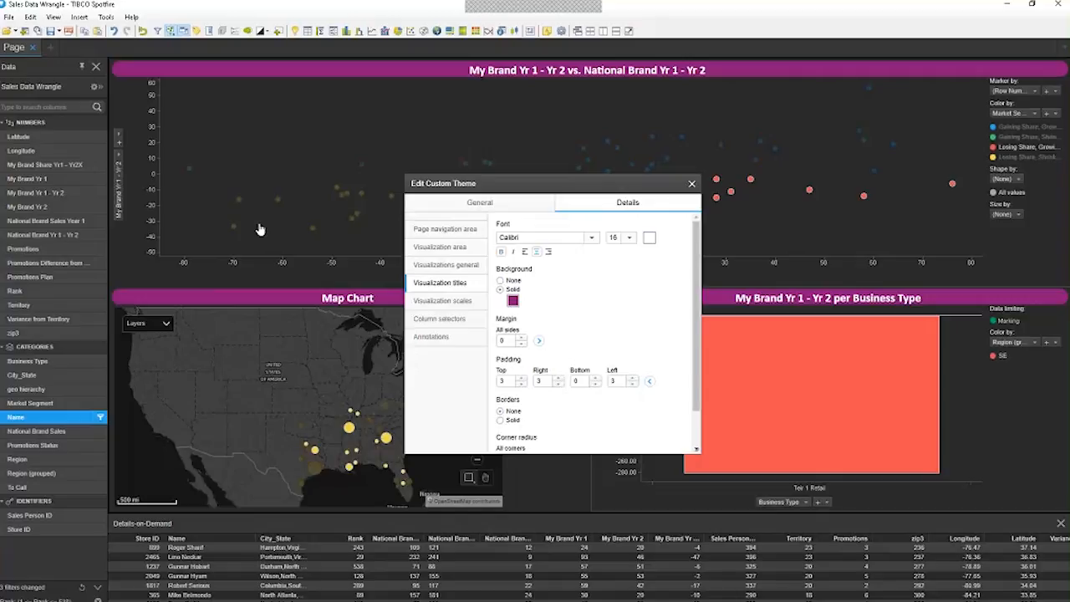
left_click(691, 183)
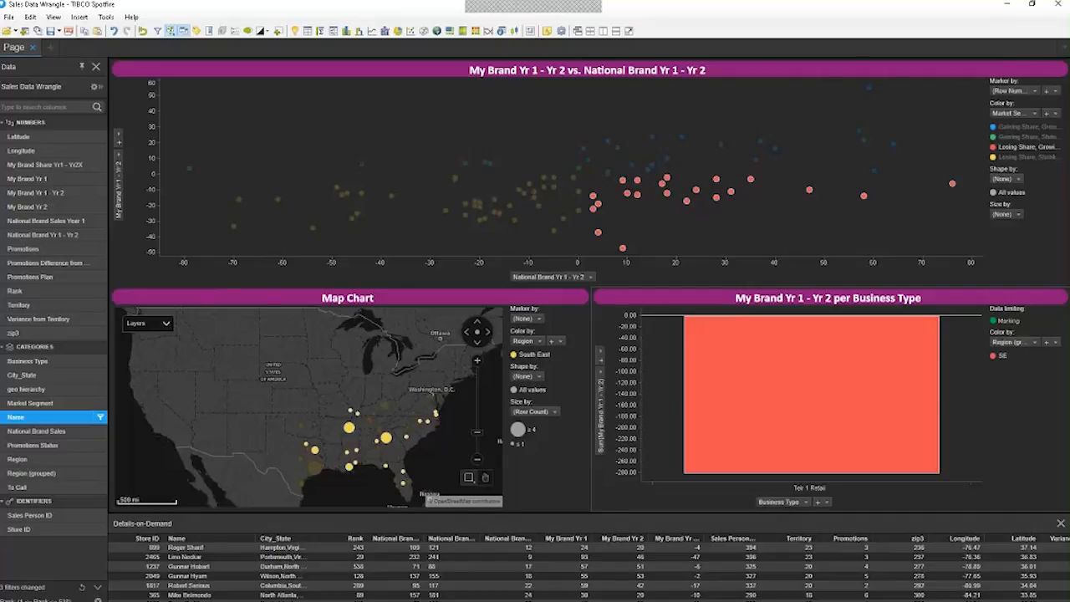
- Close the Sales Data Wrangle analysis without saving its changes
left_click(8, 17)
left_click(27, 55)
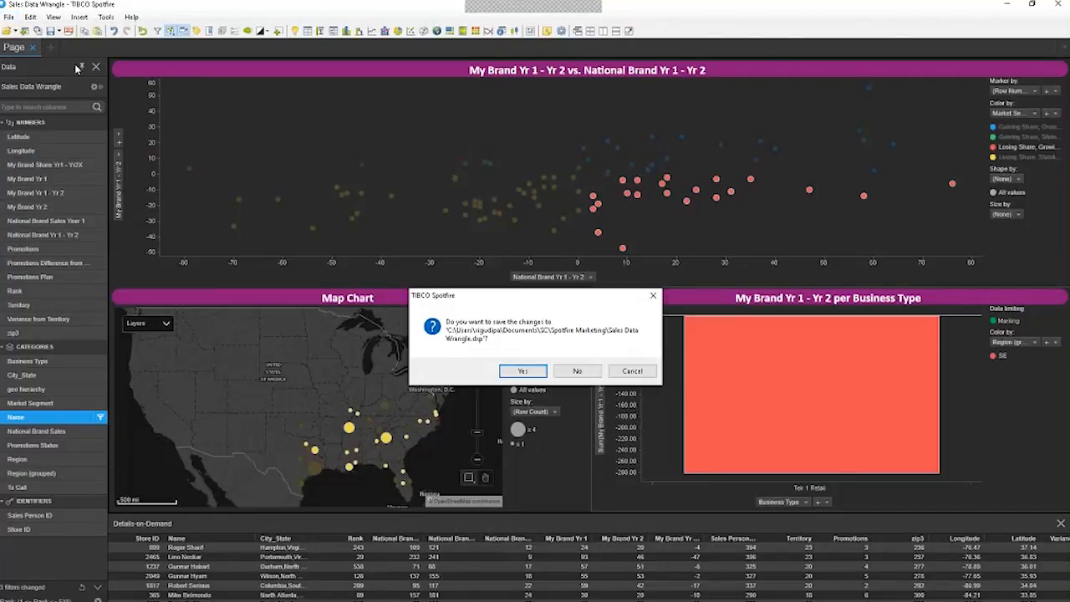
left_click(573, 372)
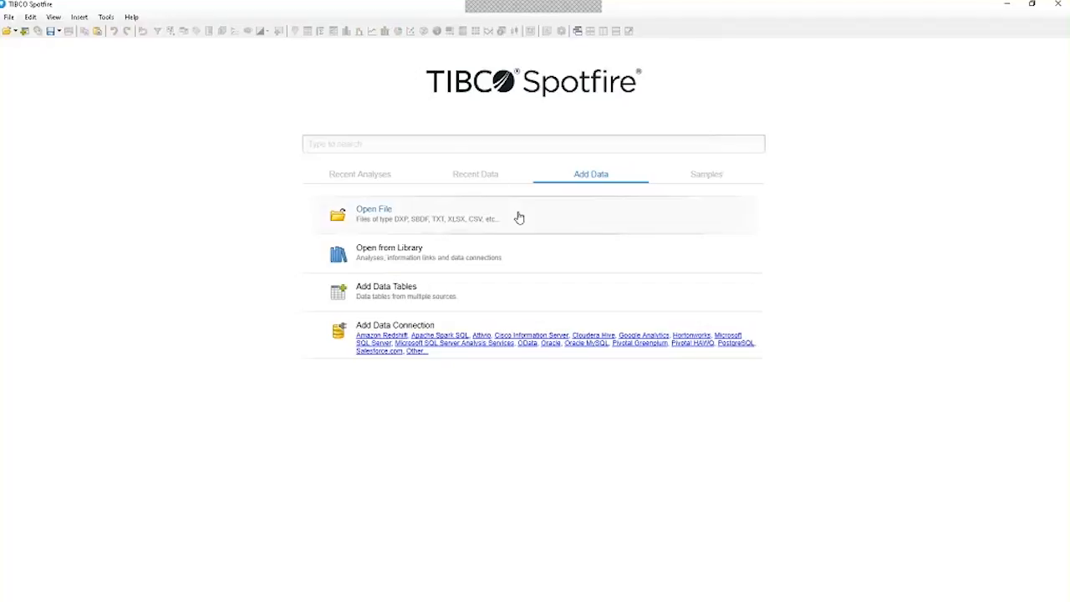
- Open the Excel file Store Sales Data.xls with the default import settings and dismiss the recommended visualizations
left_click(519, 217)
left_click(184, 184)
double_click(186, 182)
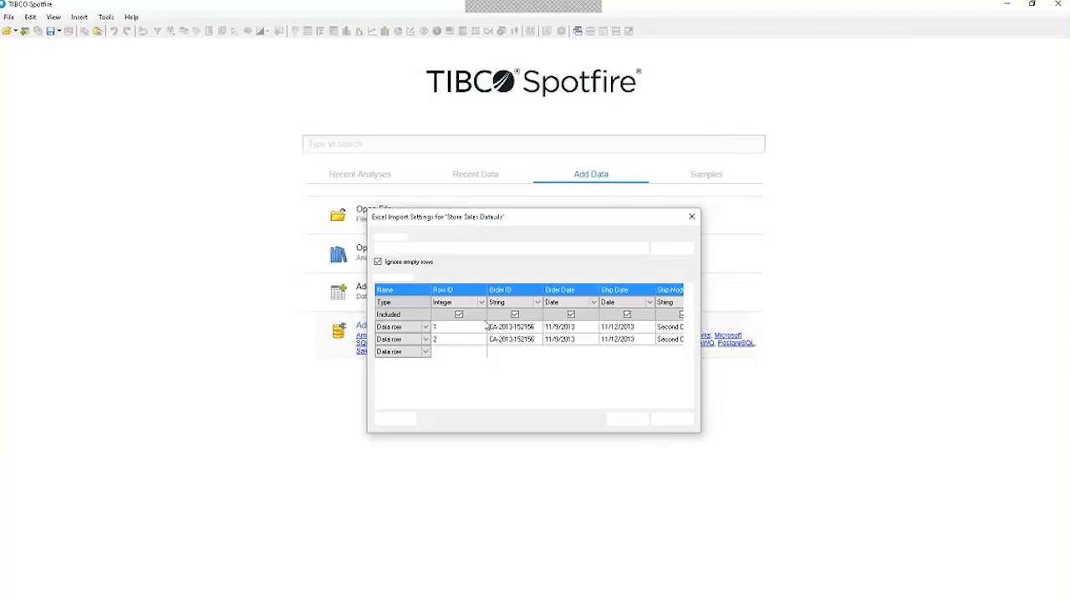
left_click(626, 417)
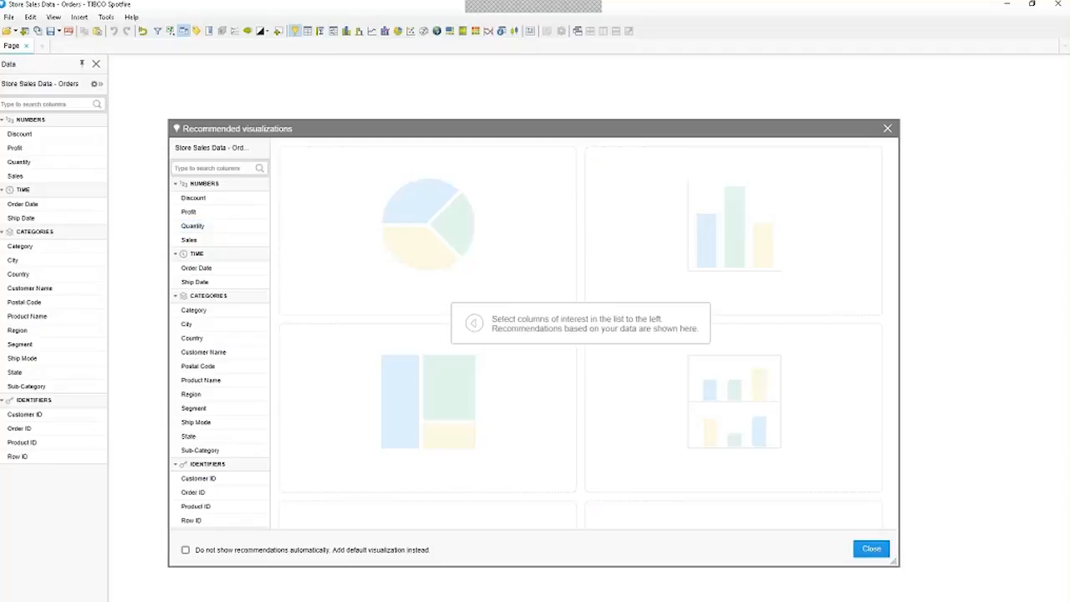
left_click(870, 550)
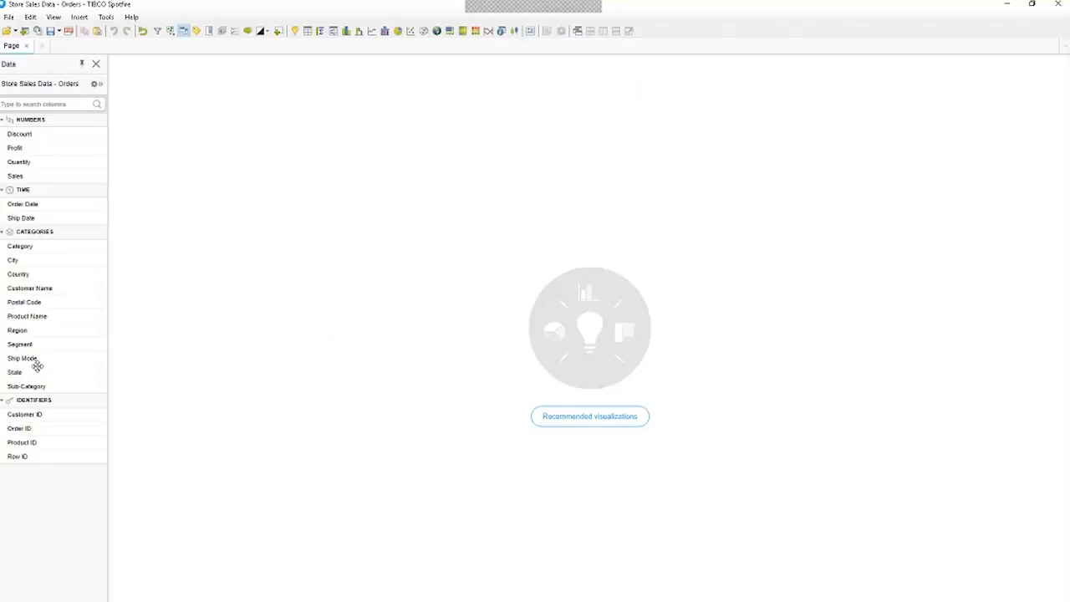
- Add a table visualization of the order data and rename its page Orders
left_click(309, 31)
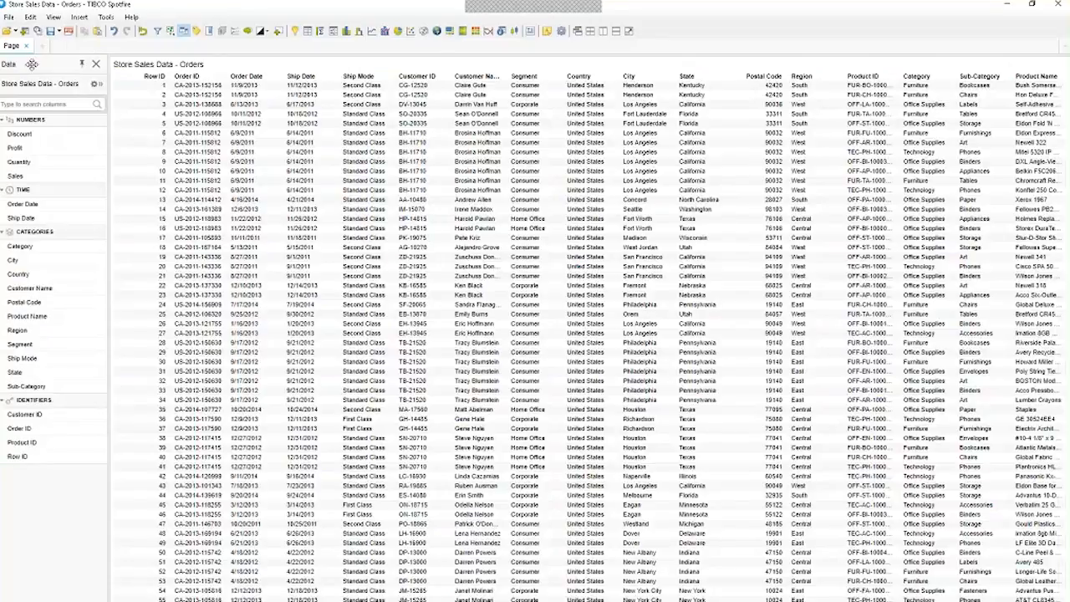
double_click(11, 45)
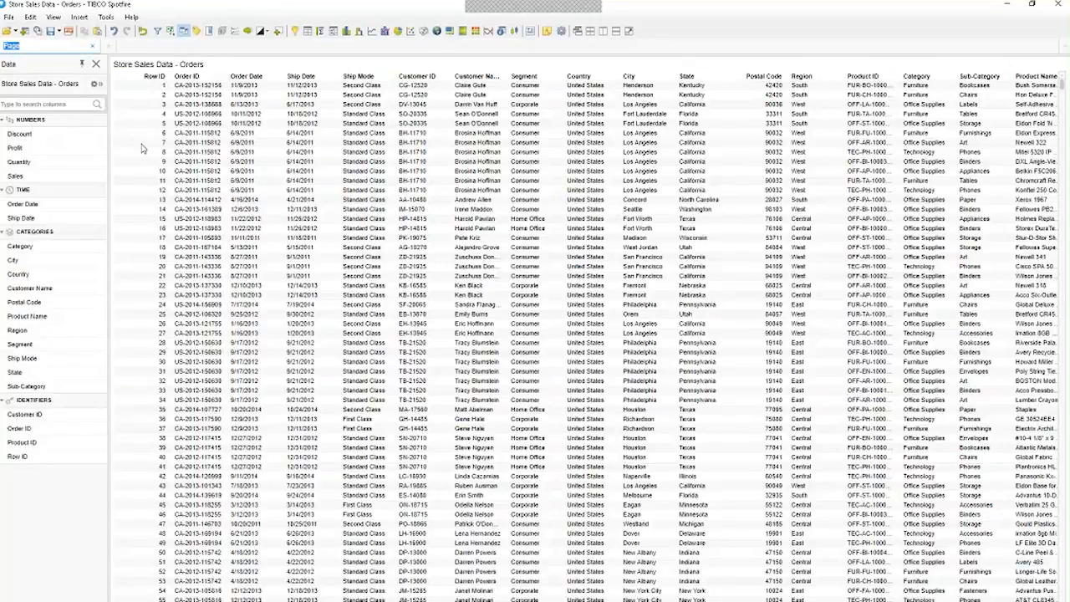
type("Orders")
key("Return")
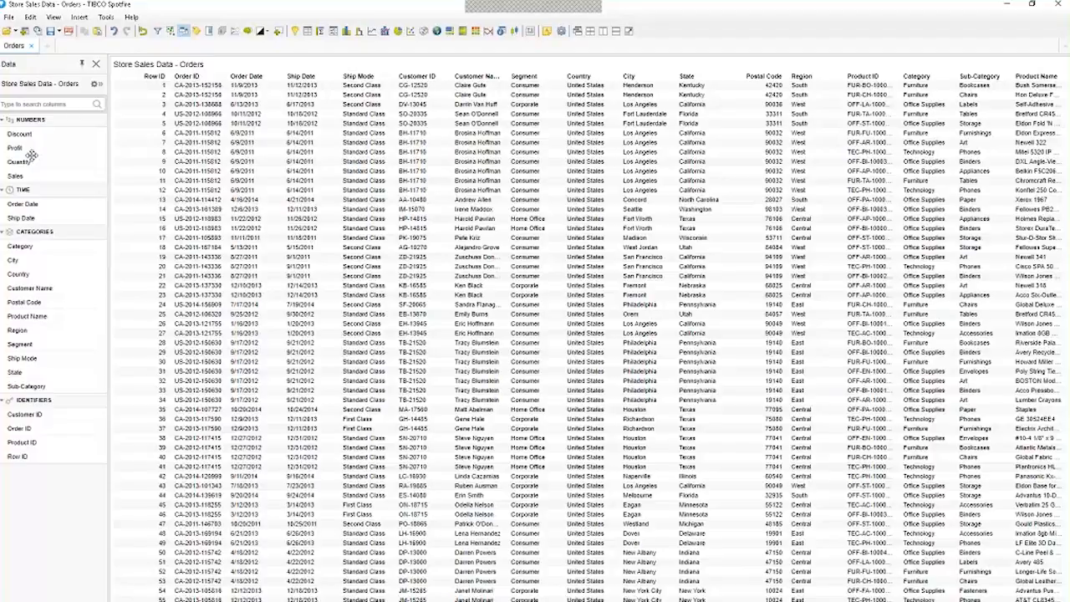
- Add a new page and name it Sales
left_click(47, 47)
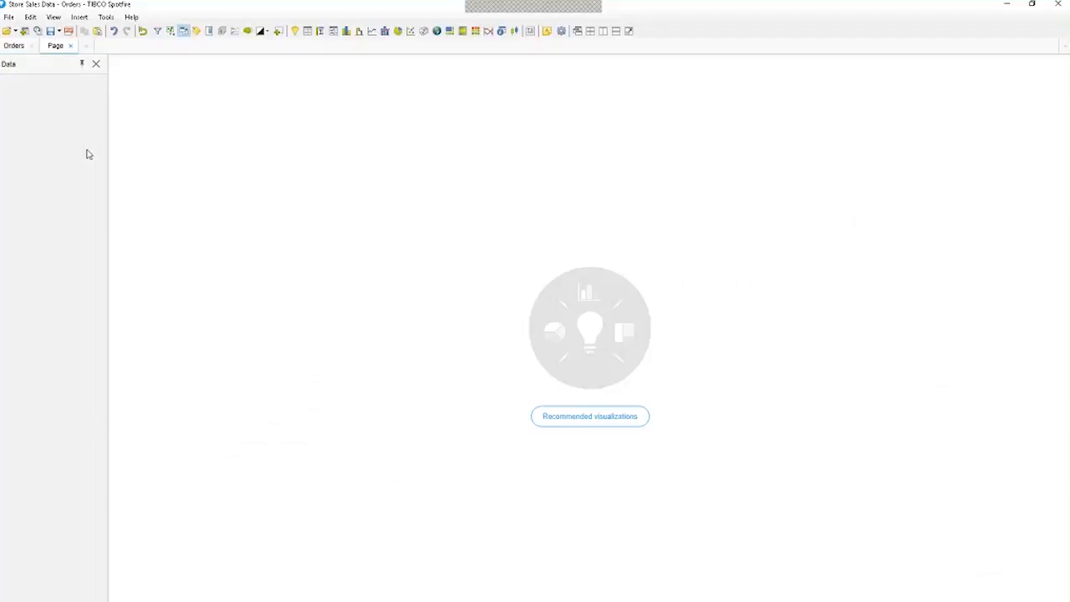
double_click(55, 46)
type("Sales")
key("Return")
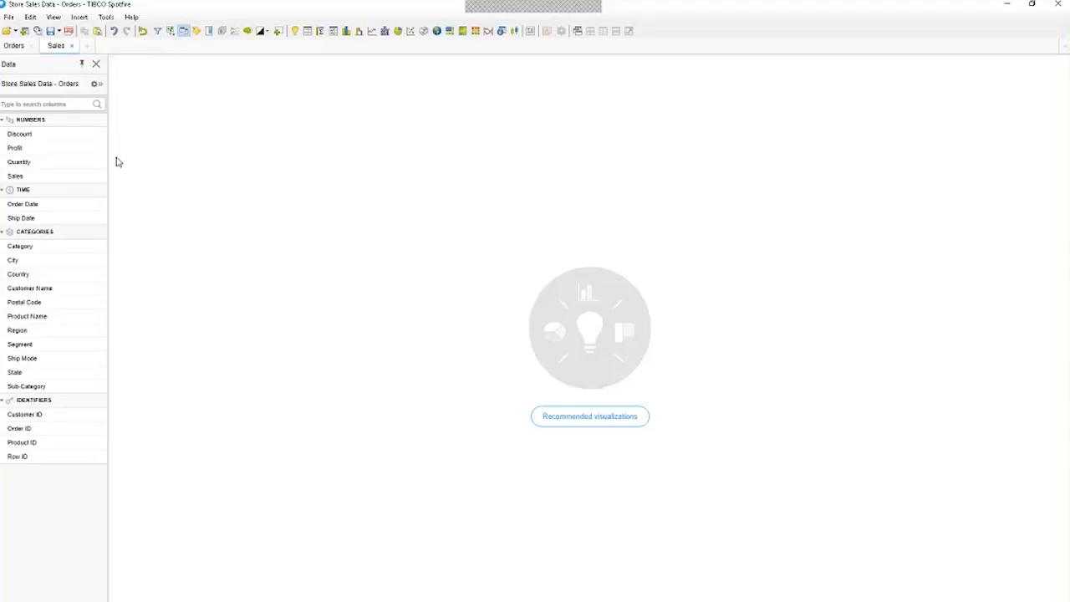
- Add a line chart of Sales and Profit by Order Date on the Sales page, using multiple scales for the value axis
left_click(372, 31)
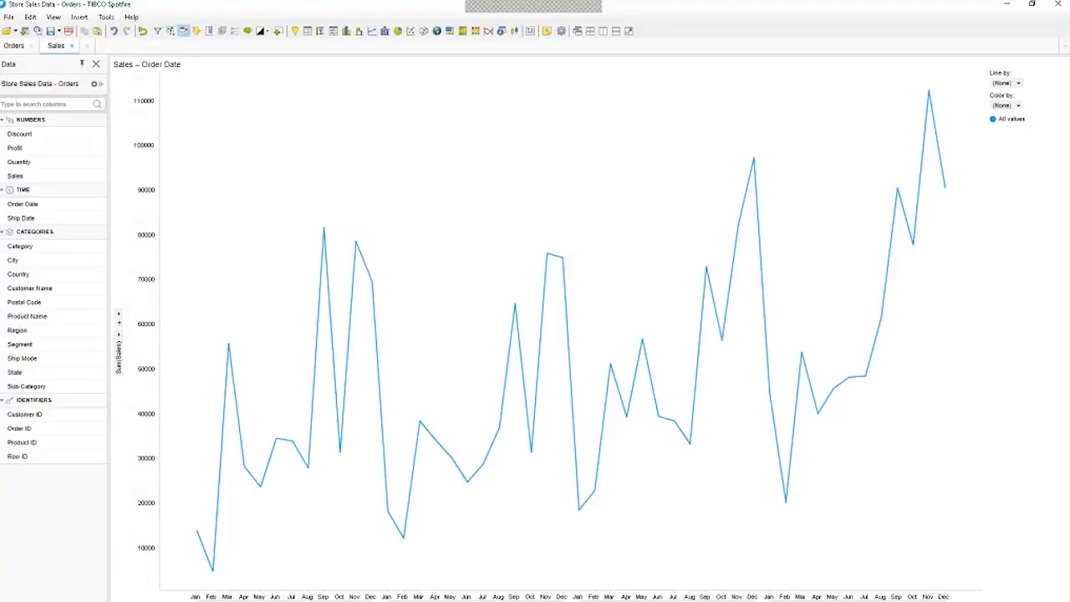
left_click(18, 147)
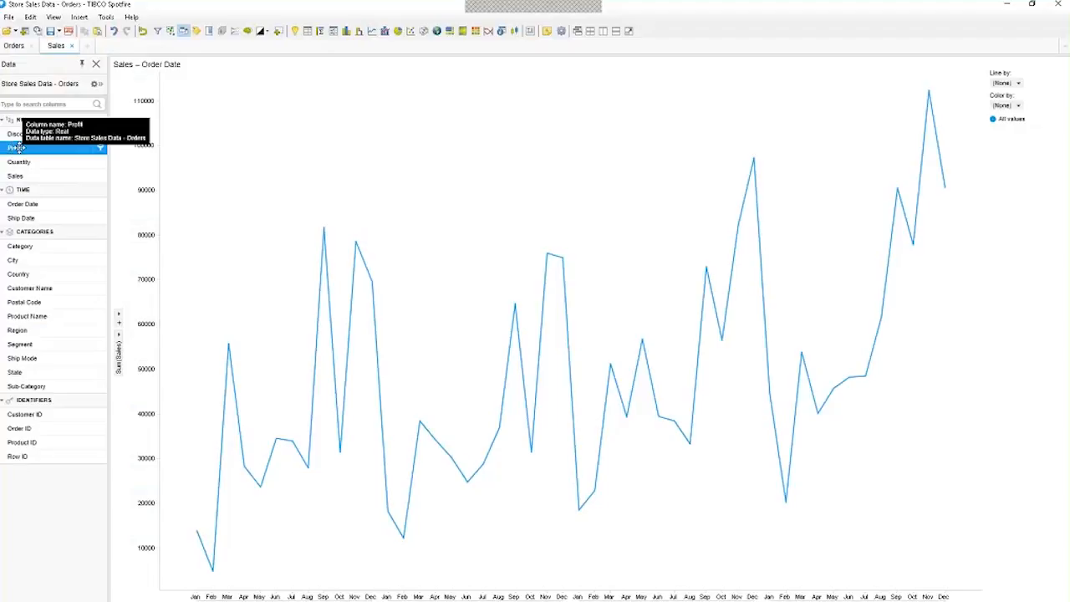
left_click_drag(19, 147, 118, 335)
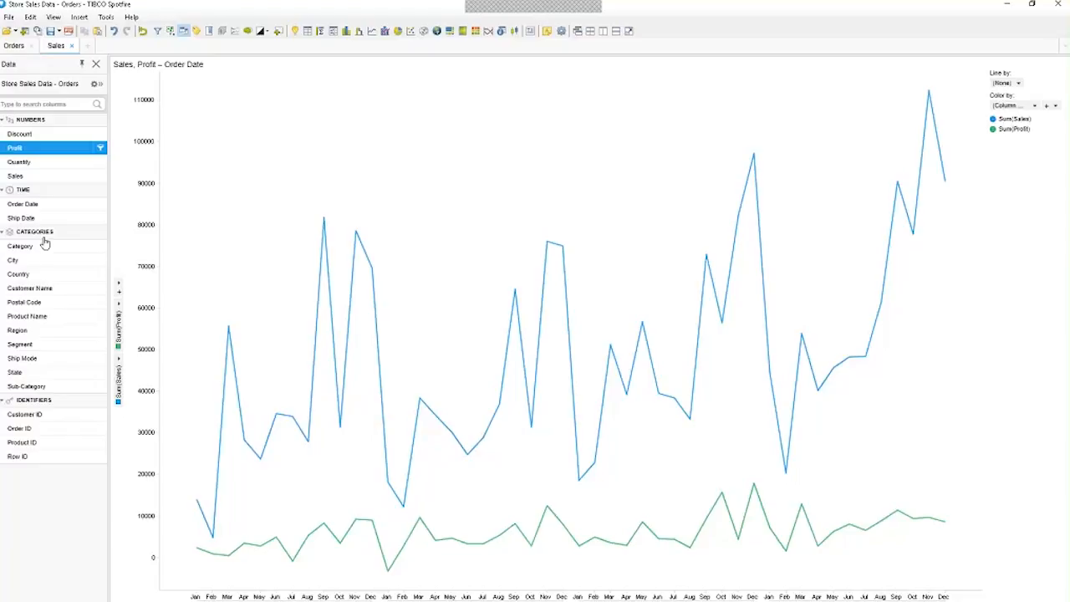
right_click(147, 345)
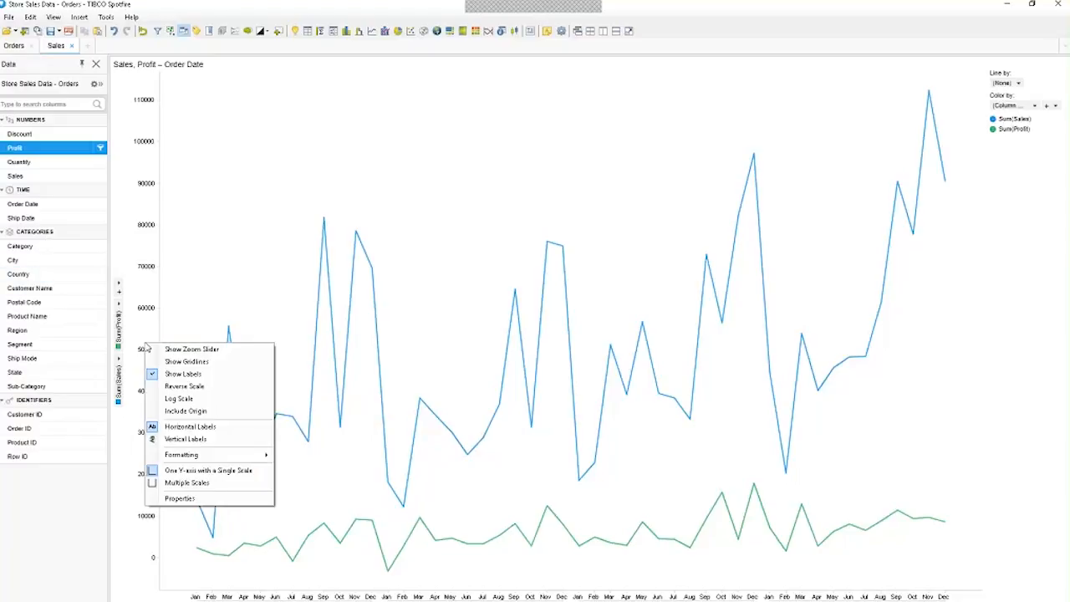
left_click(186, 482)
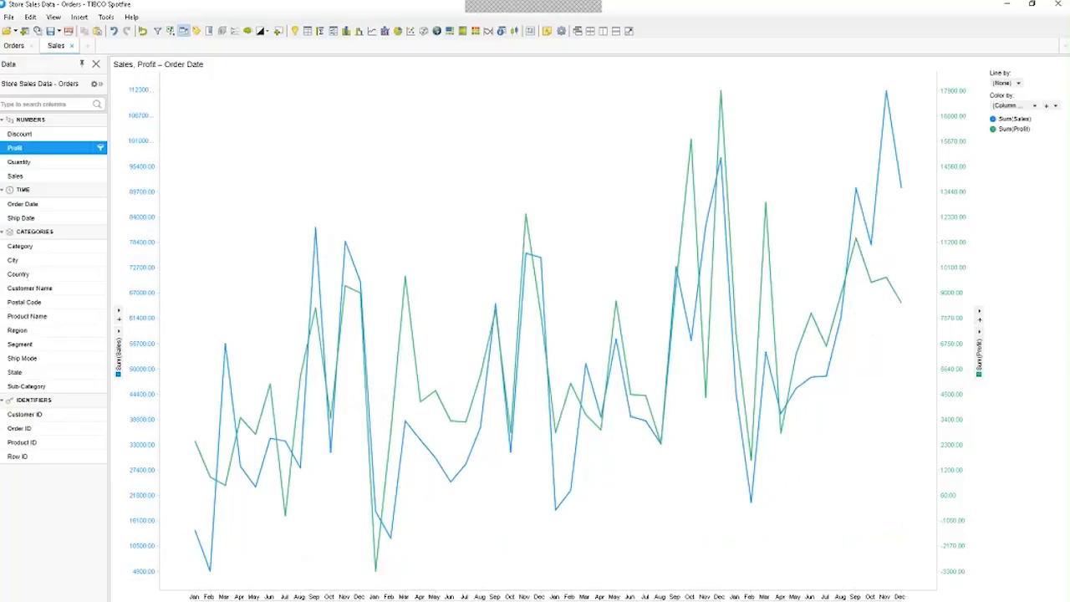
- Show markers on the Sales and Profit line chart and change the Sales line's colour to light orange
right_click(487, 197)
left_click(544, 444)
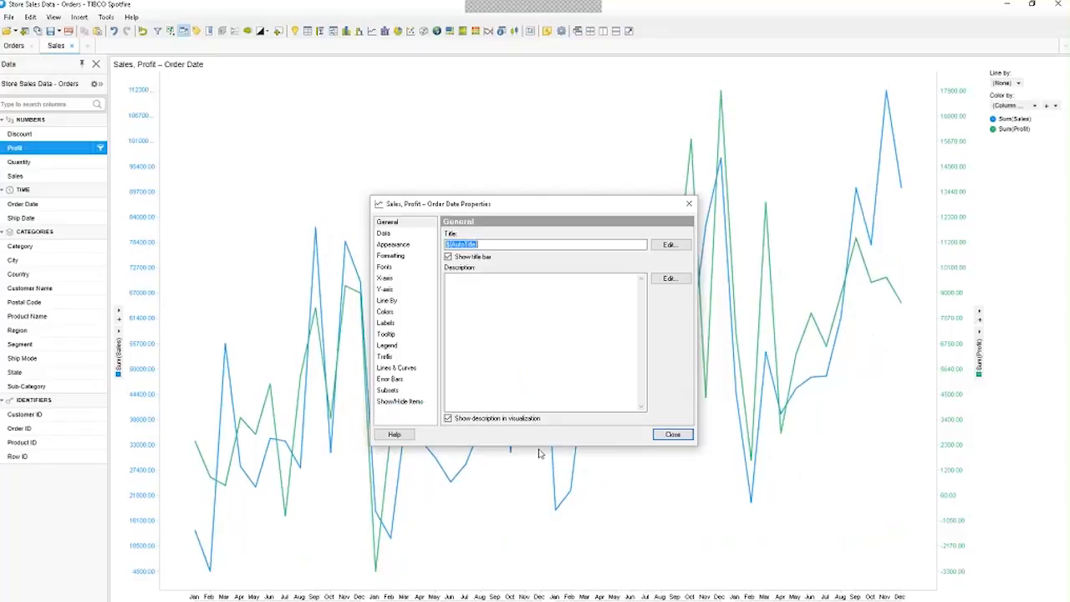
left_click(394, 245)
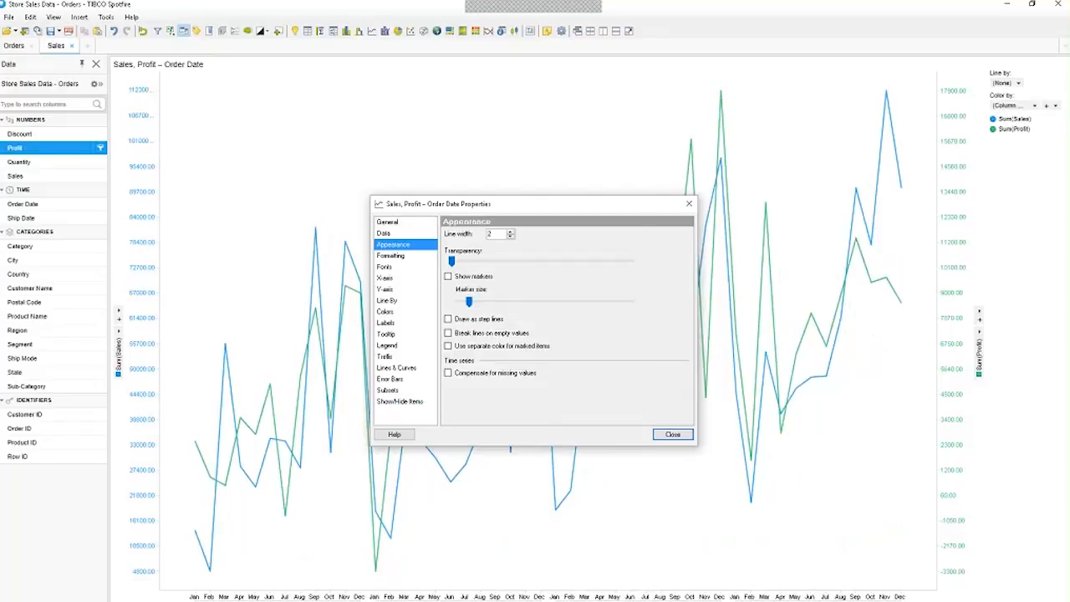
left_click(448, 276)
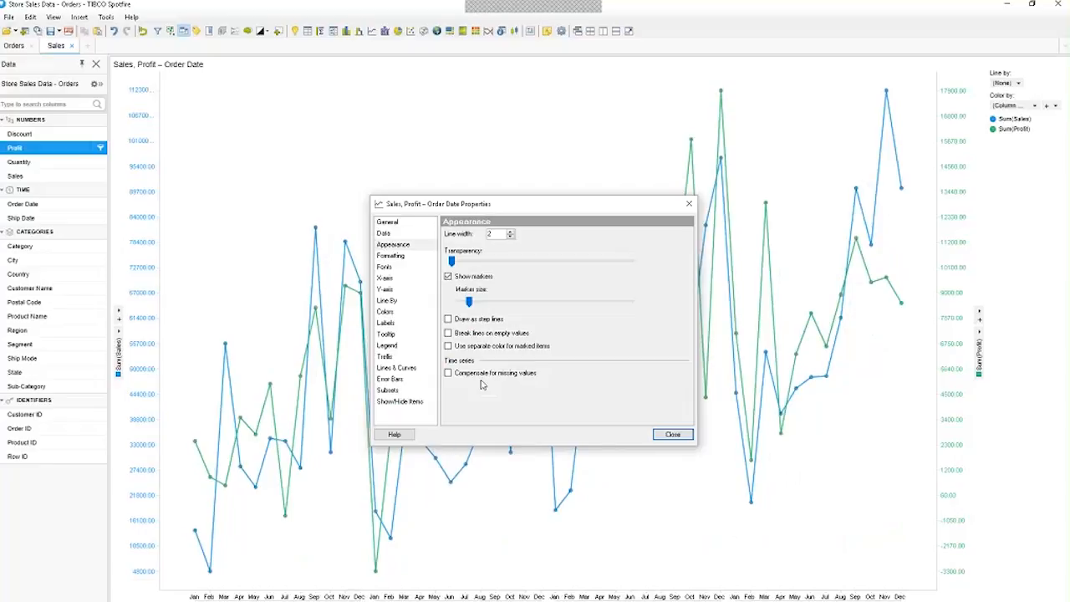
left_click(10, 341)
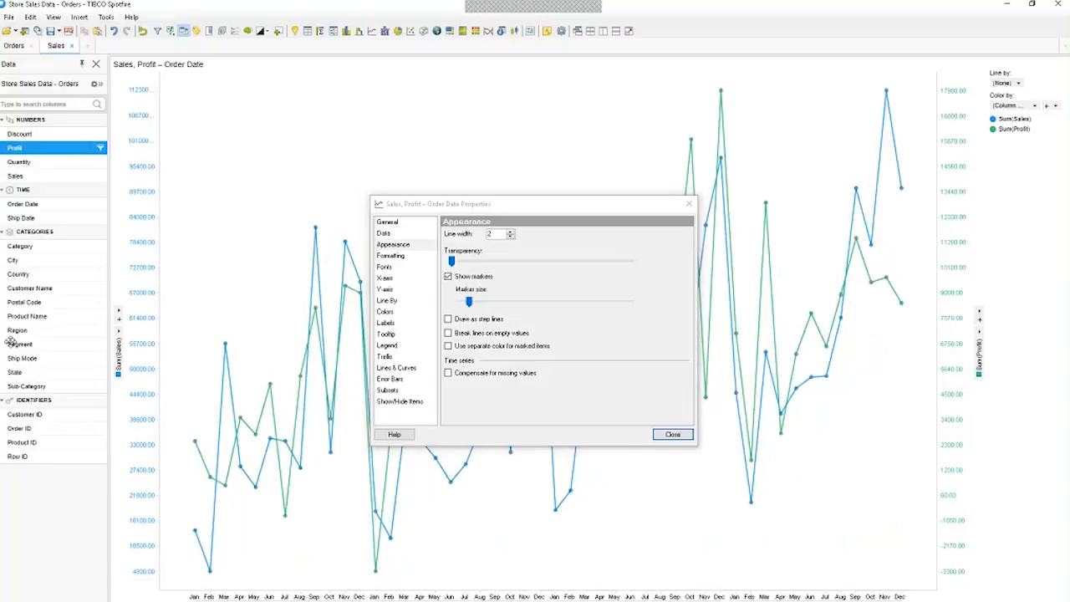
left_click(673, 433)
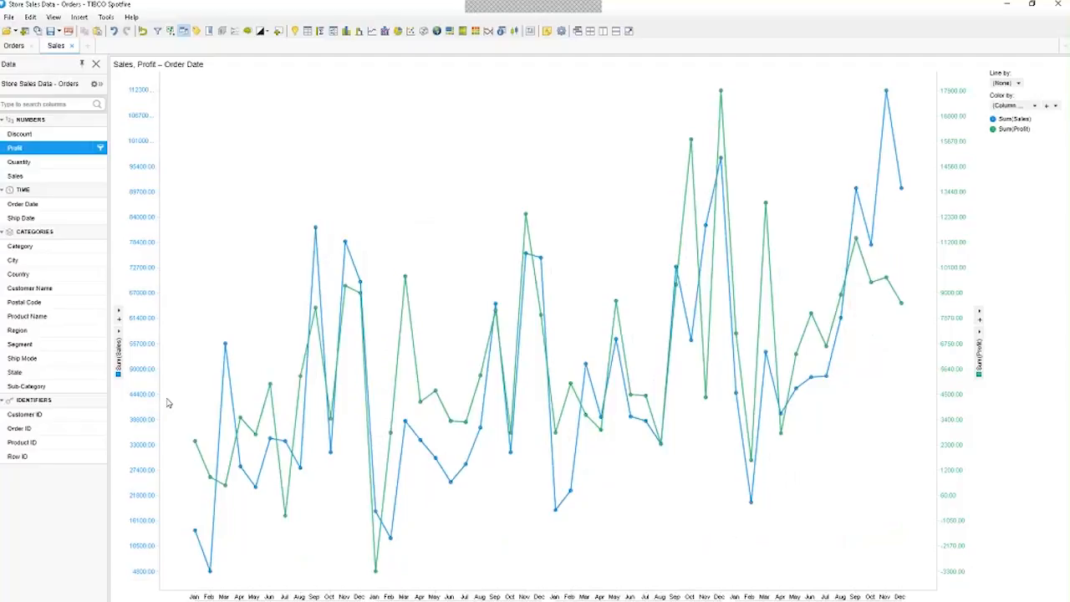
left_click(993, 120)
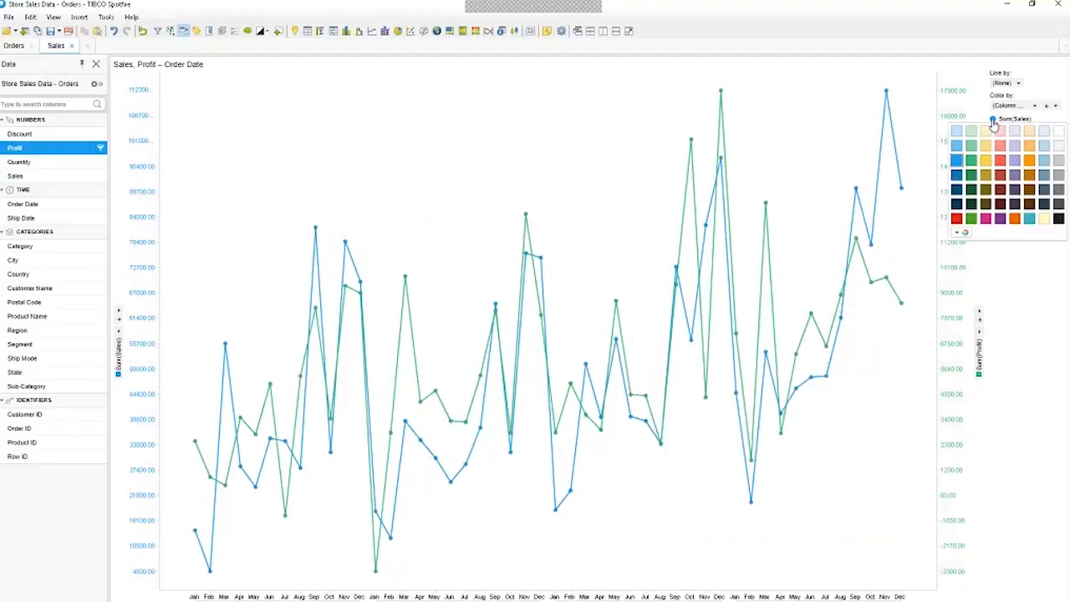
left_click(1028, 147)
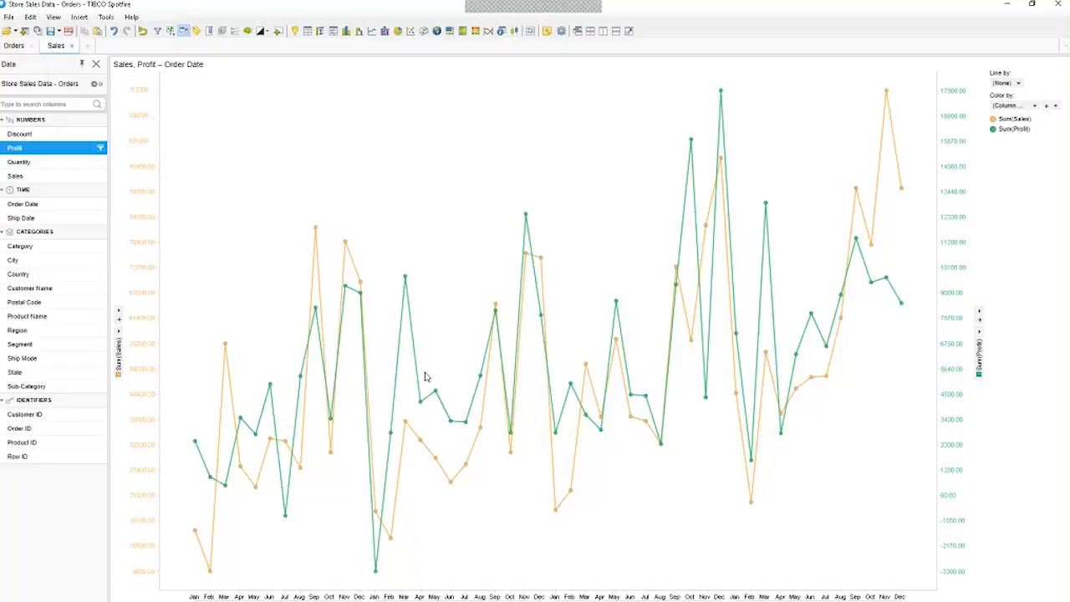
- Add a table visualization of the order data to the Sales page and bring its Sales through Profit columns into view
left_click(308, 31)
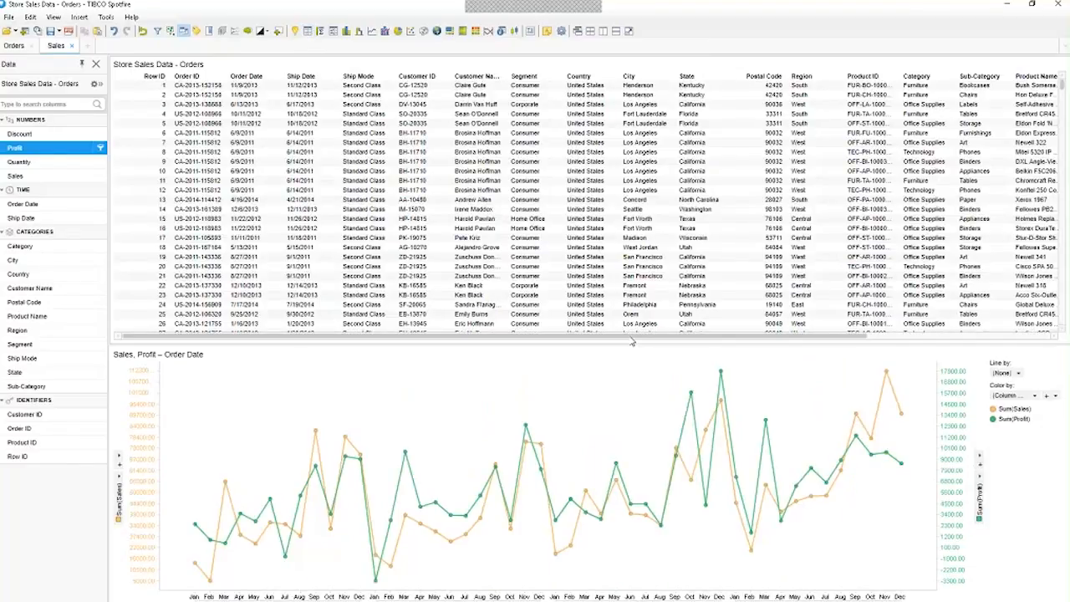
left_click_drag(630, 337, 835, 346)
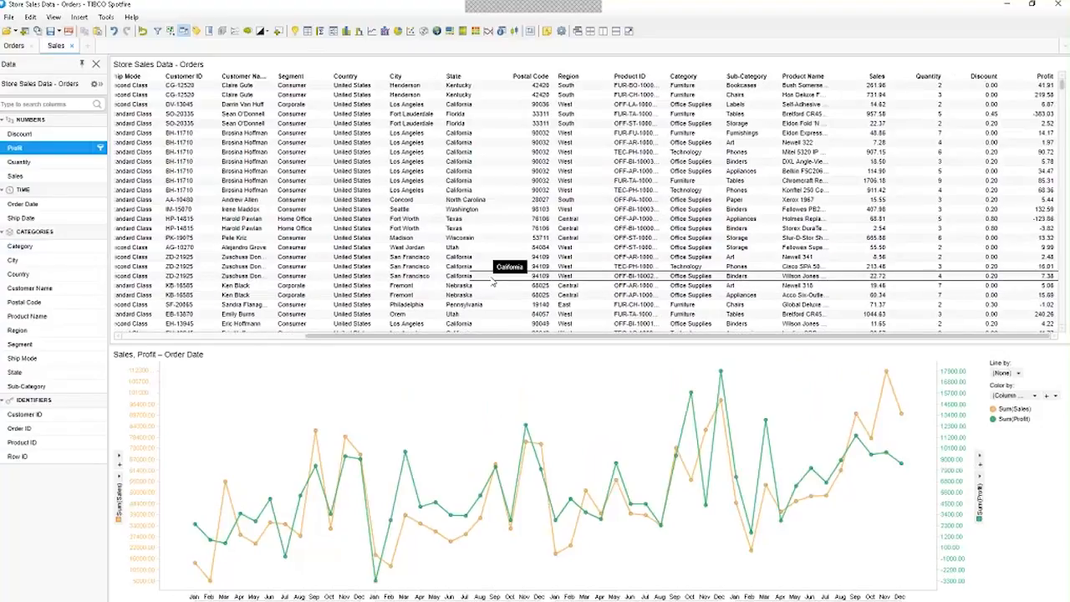
- Start a new calculated column and enter only the expression If(Year([Order Date])>2015,[Profit]*1.2,[Profit]), without any trailing note
left_click(82, 18)
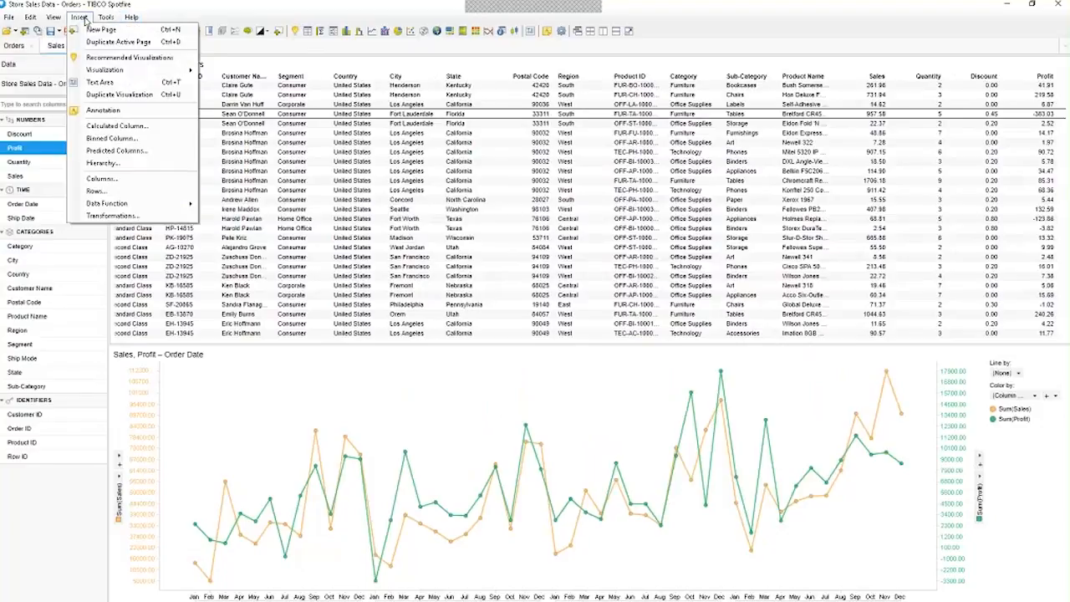
left_click(119, 125)
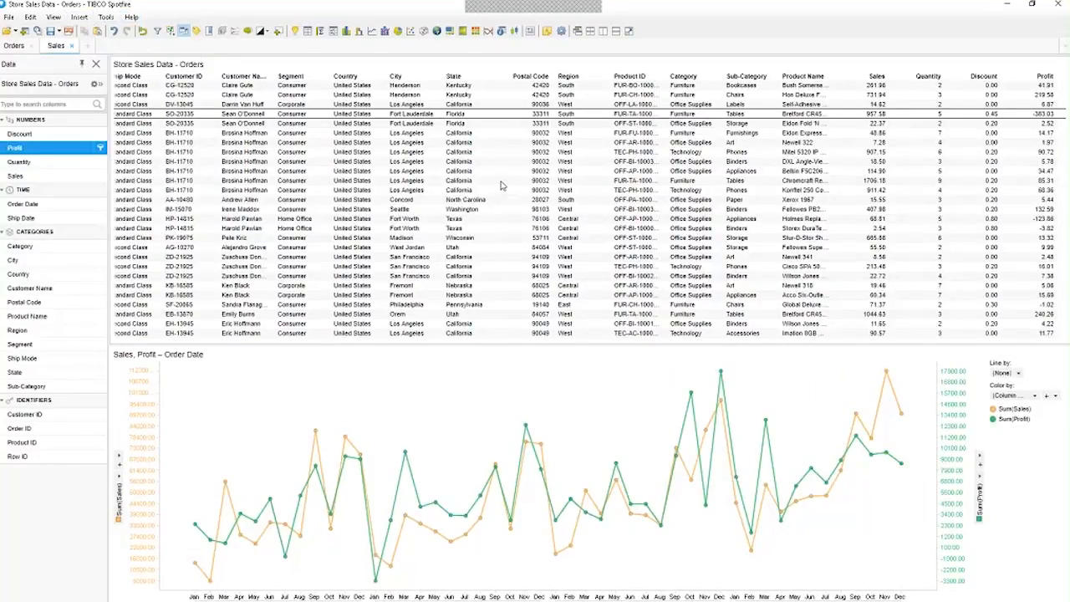
left_click_drag(507, 142, 573, 127)
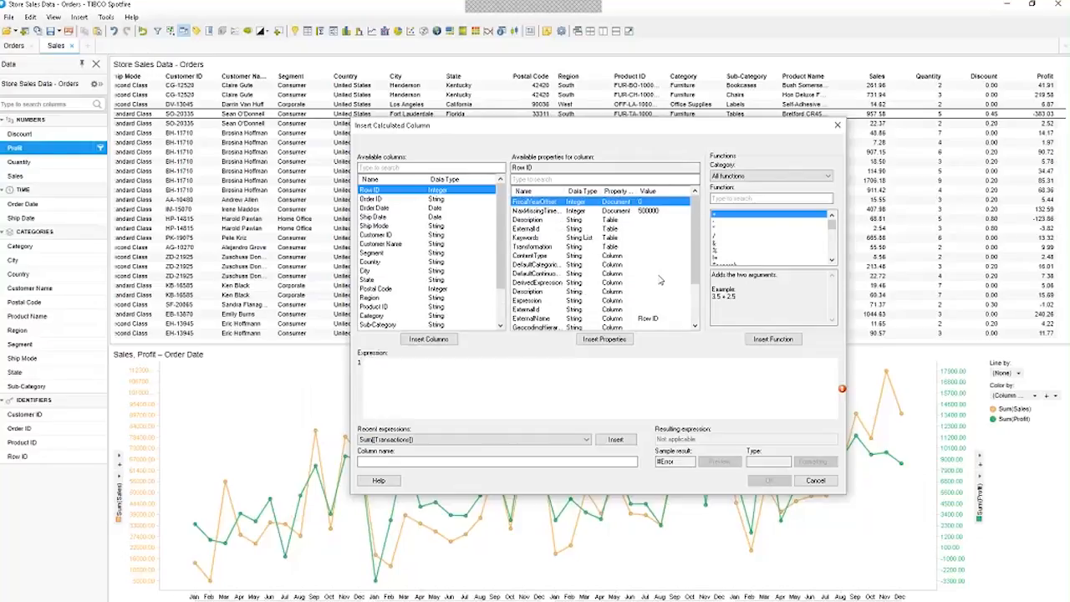
left_click(756, 177)
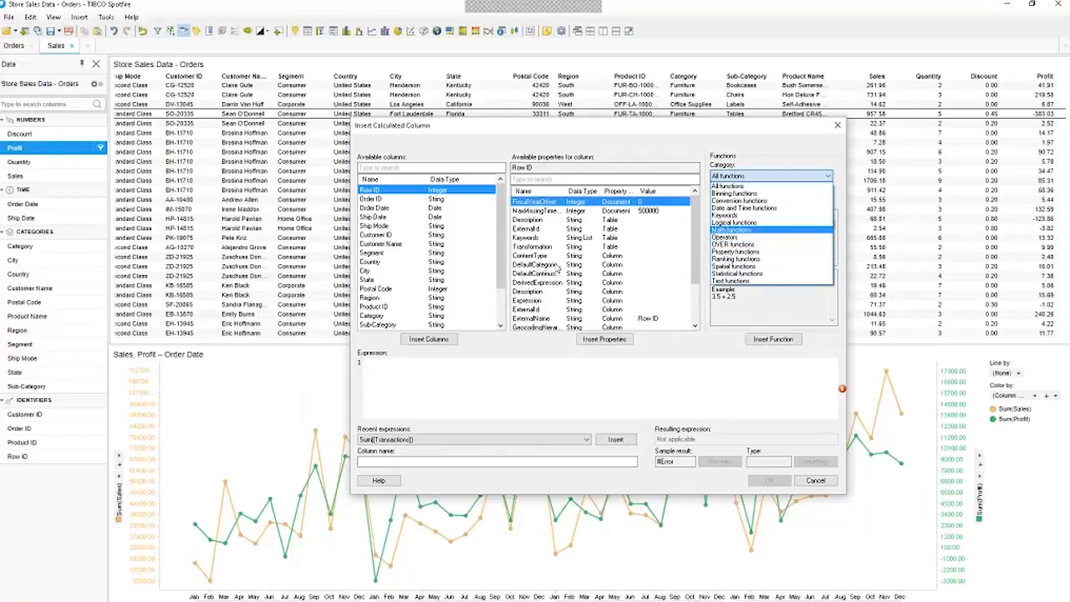
left_click(470, 386)
left_click(470, 386)
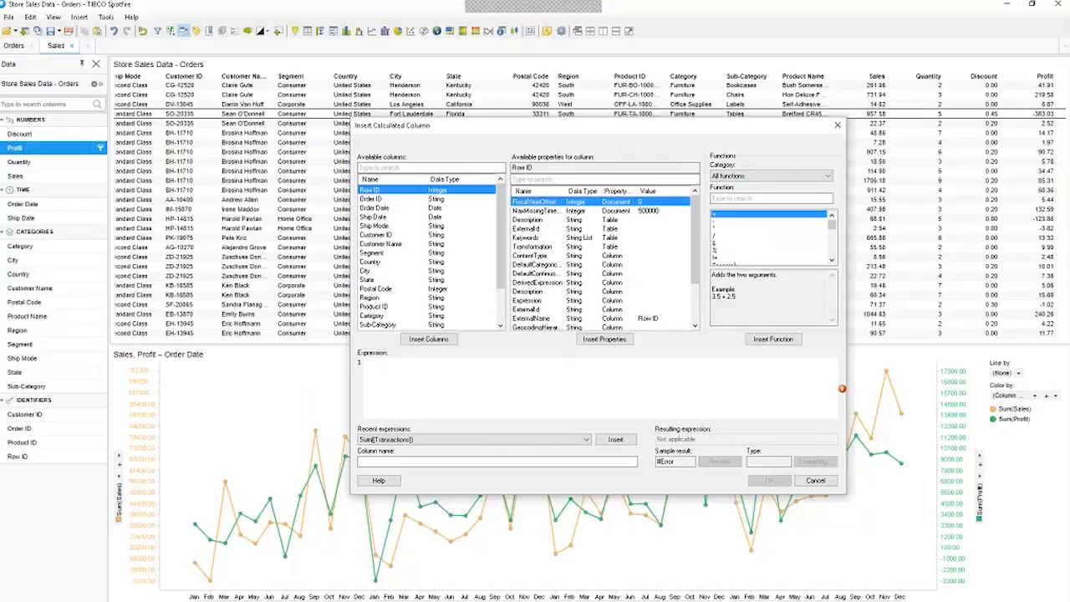
left_click(76, 304)
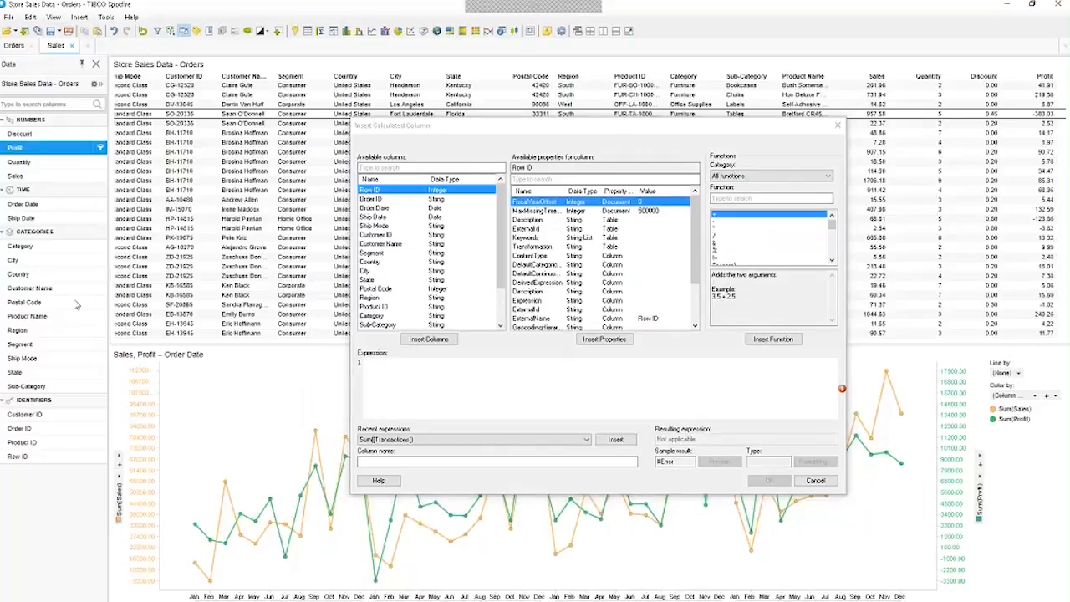
left_click(493, 382)
type("If(Year([Order Date])>2016,[Profit]*1.2,[Profit]) Name it as \"Adjusted Profit\"")
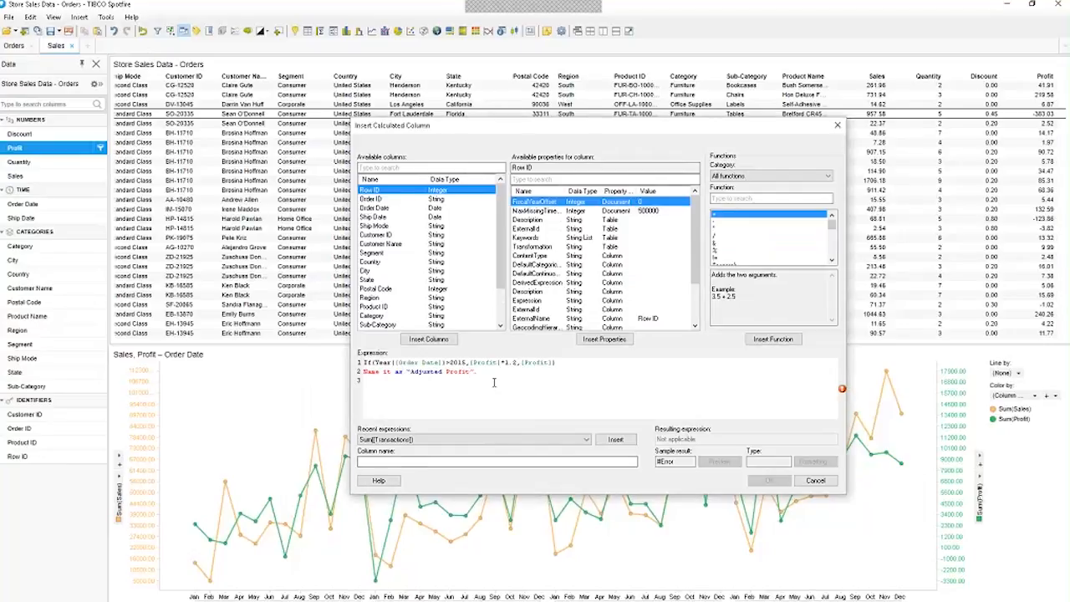
left_click_drag(493, 382, 343, 376)
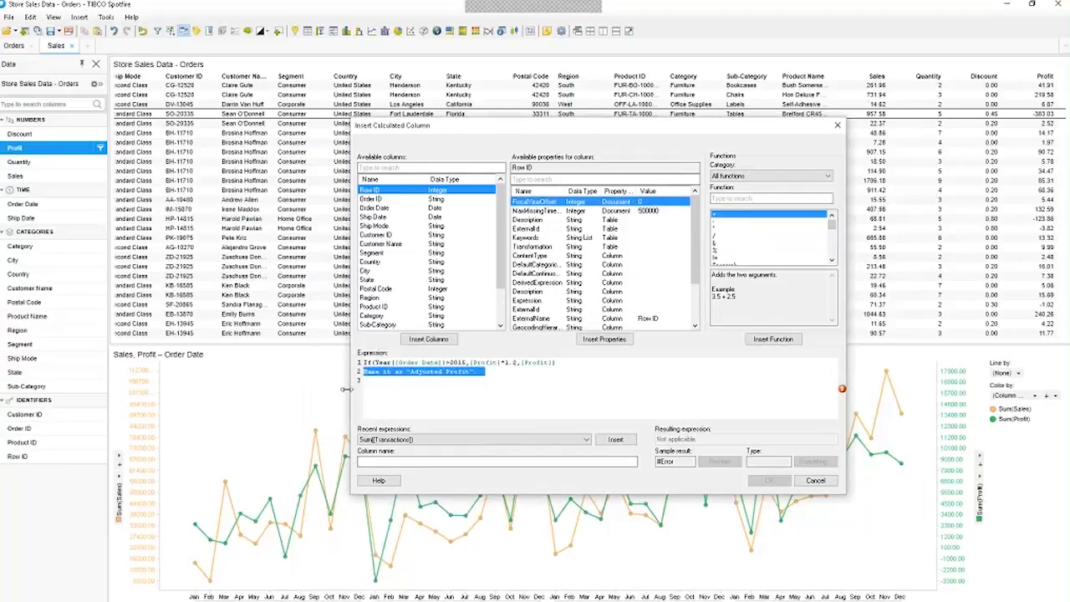
key("BackSpace")
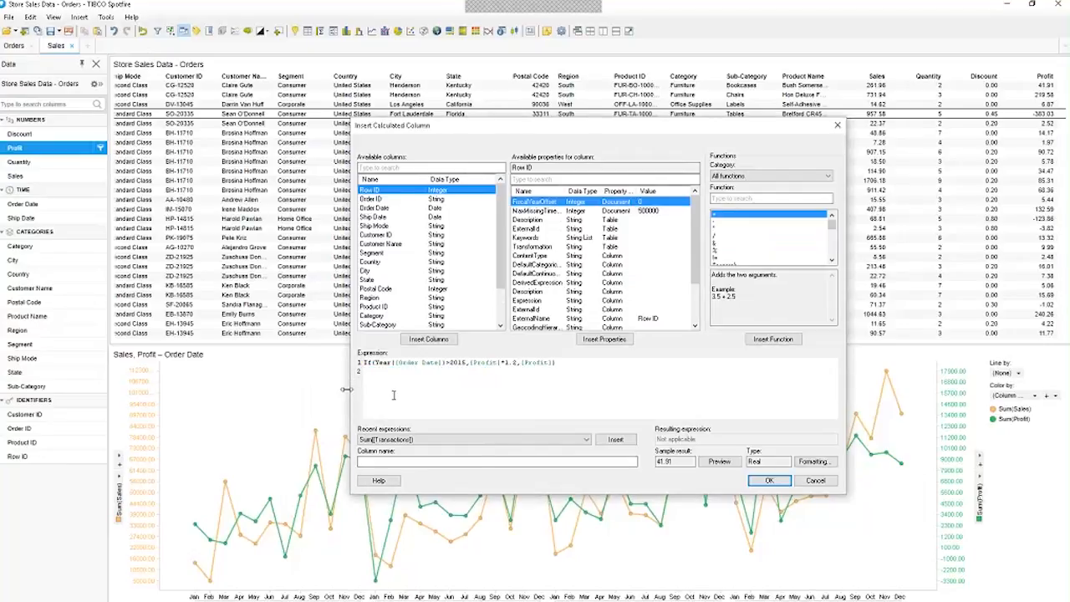
- Name the calculated column Adjusted Profit and insert it into the order data
left_click(473, 462)
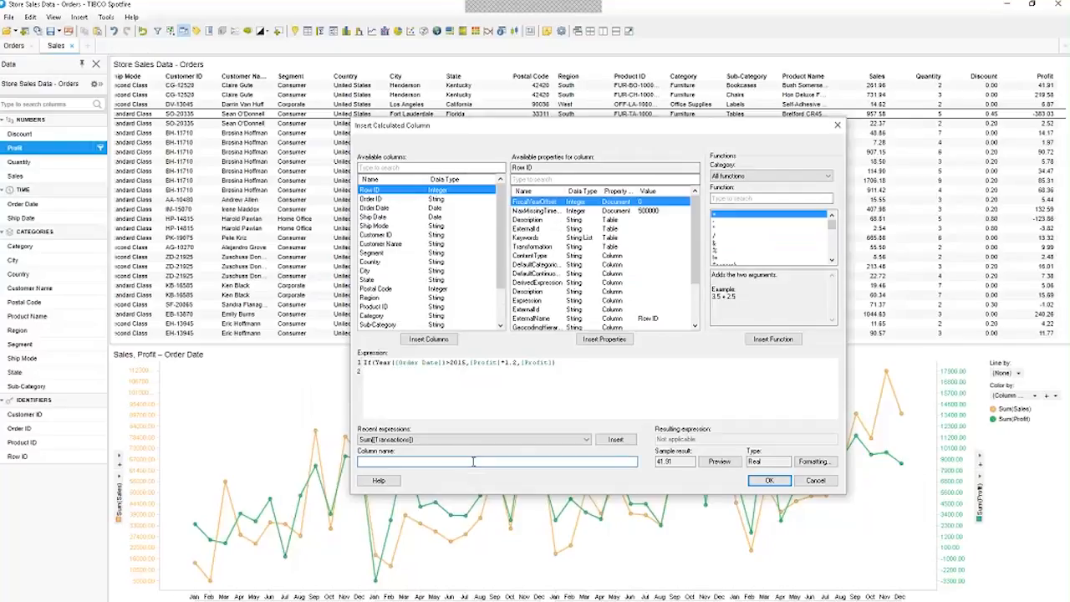
type("Adjusted Profit")
left_click(764, 483)
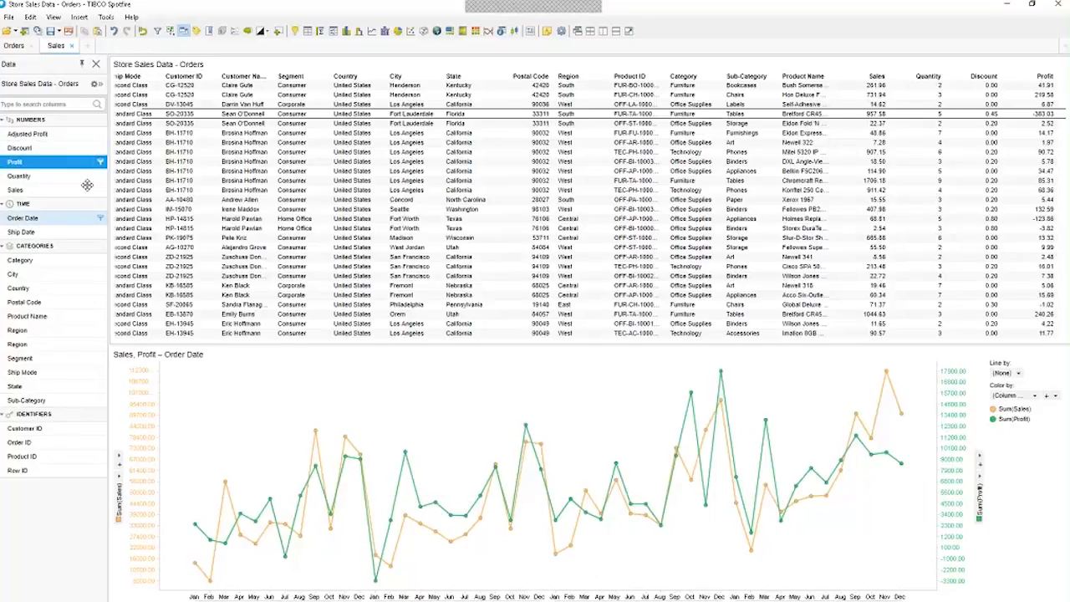
- Add the Adjusted Profit column to the orders table on the Sales page and close that table visualization
left_click(46, 134)
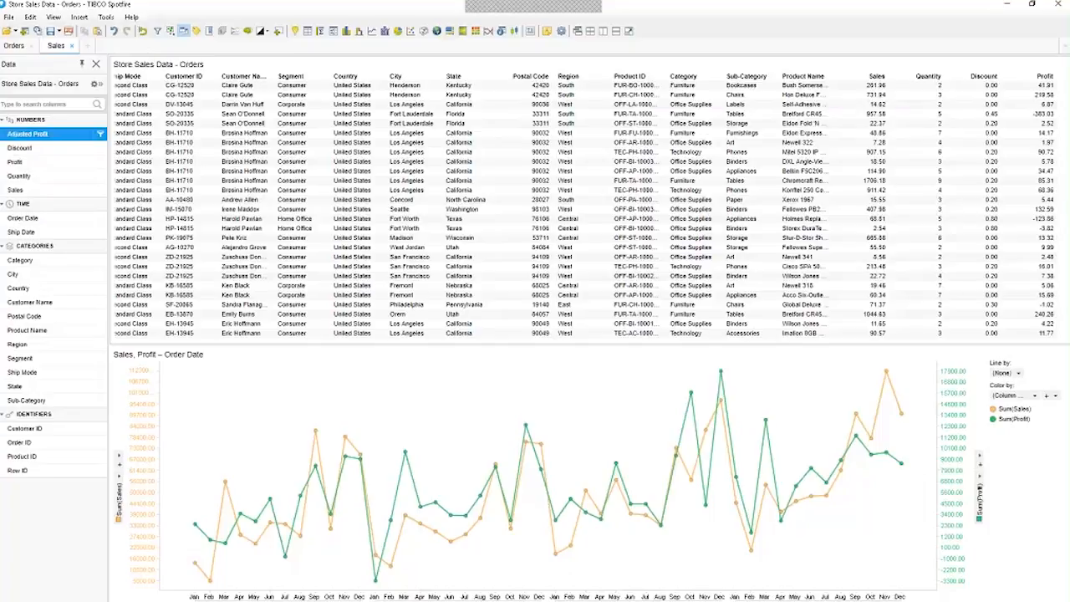
left_click_drag(71, 134, 614, 221)
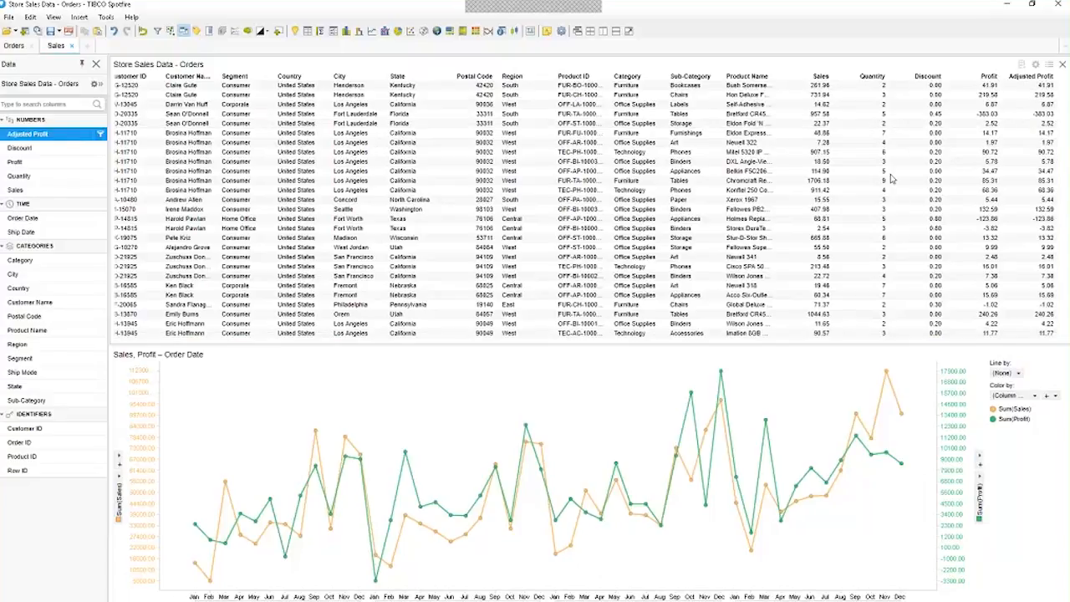
left_click(1057, 65)
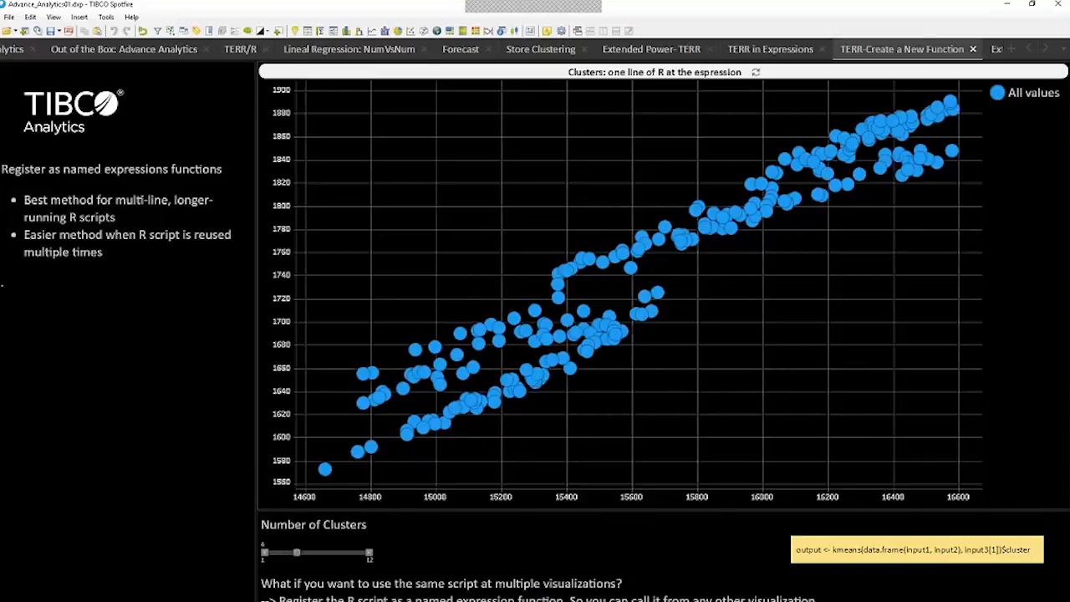
- On the Forecast page of Advance_Analytics01, add a forecast to the line chart and filter LIFT_TYP_NM to all values
left_click(460, 49)
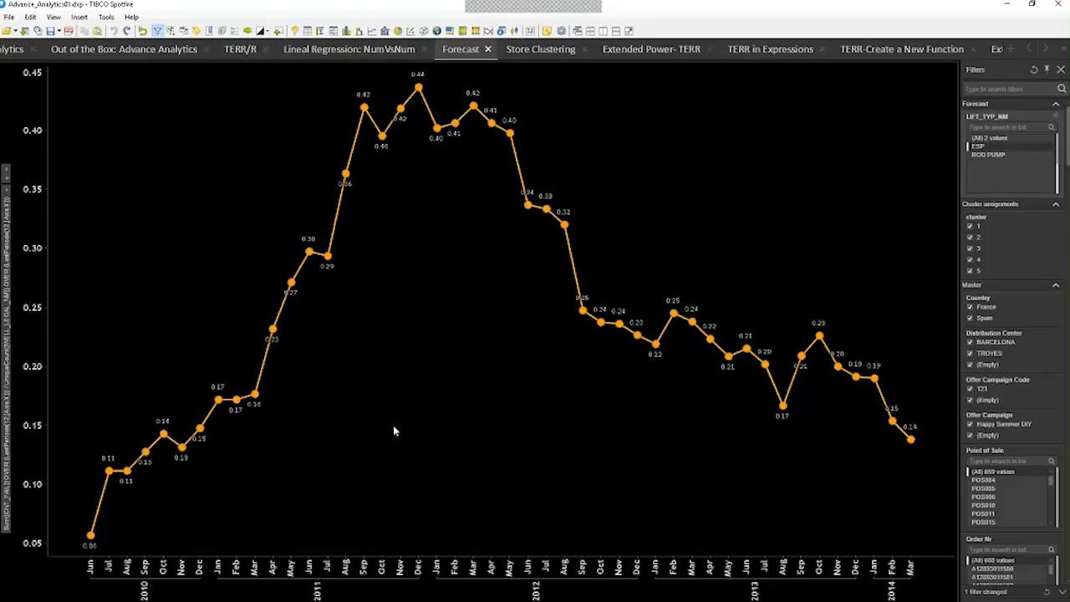
right_click(447, 279)
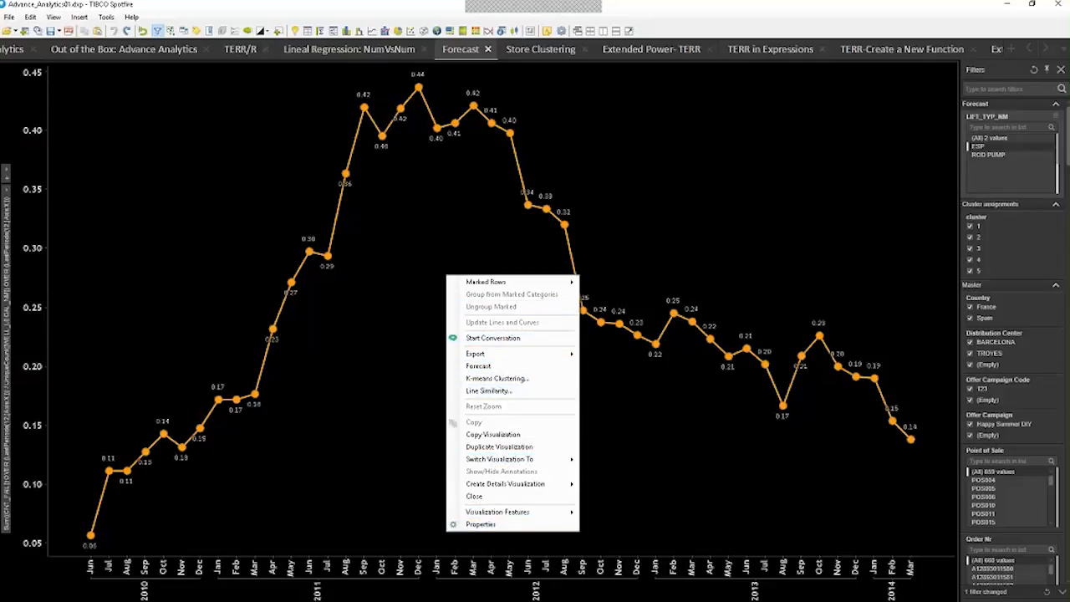
left_click(500, 367)
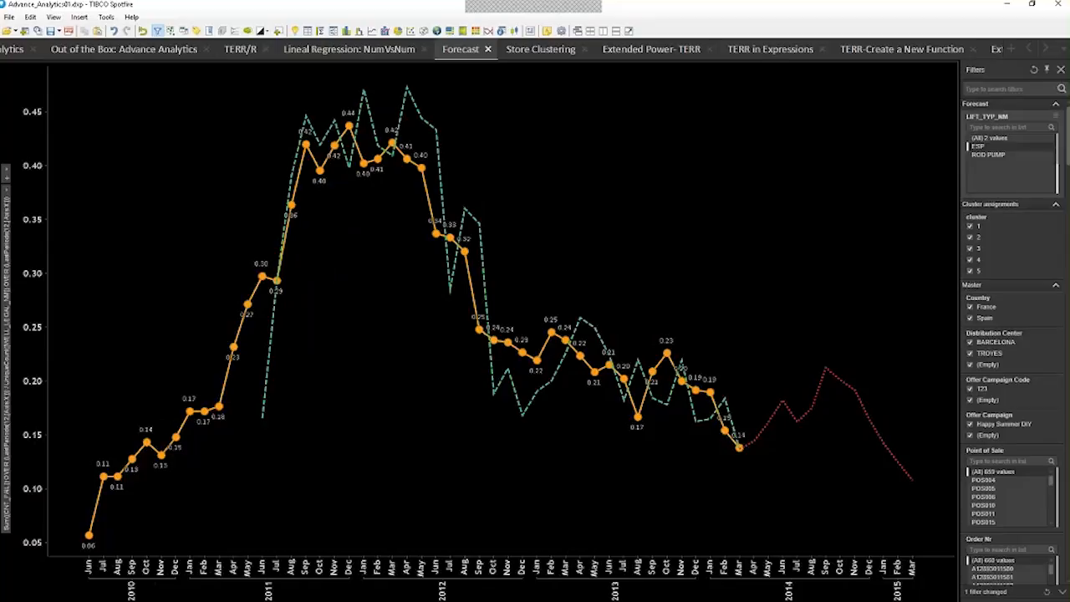
mouse_move(908, 477)
left_click(979, 138)
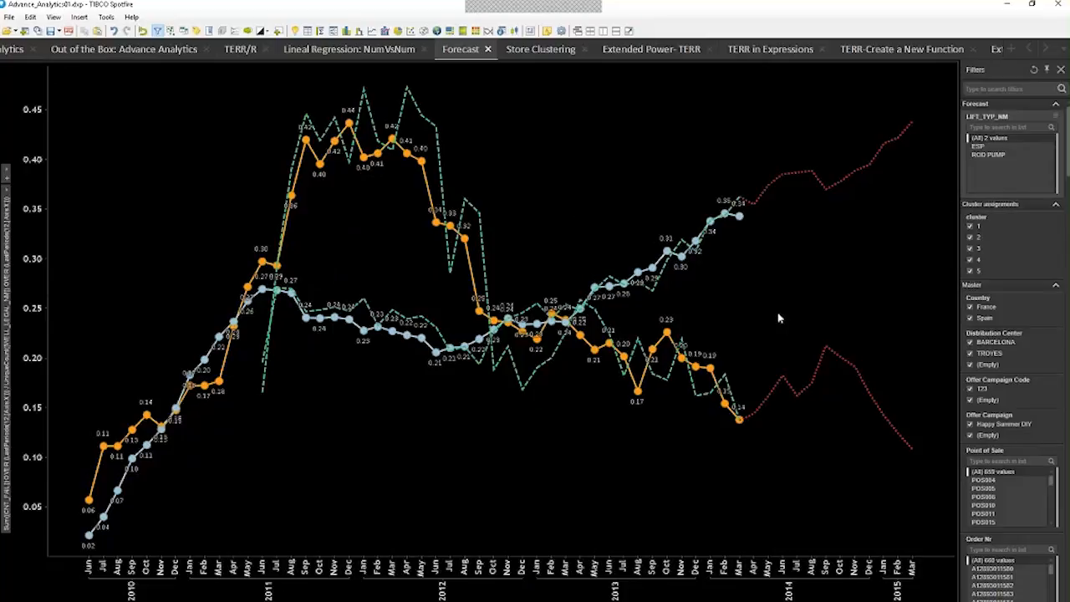
- Show the Confidence curves of the line chart's Holt-Winters forecast and color them blue
right_click(602, 160)
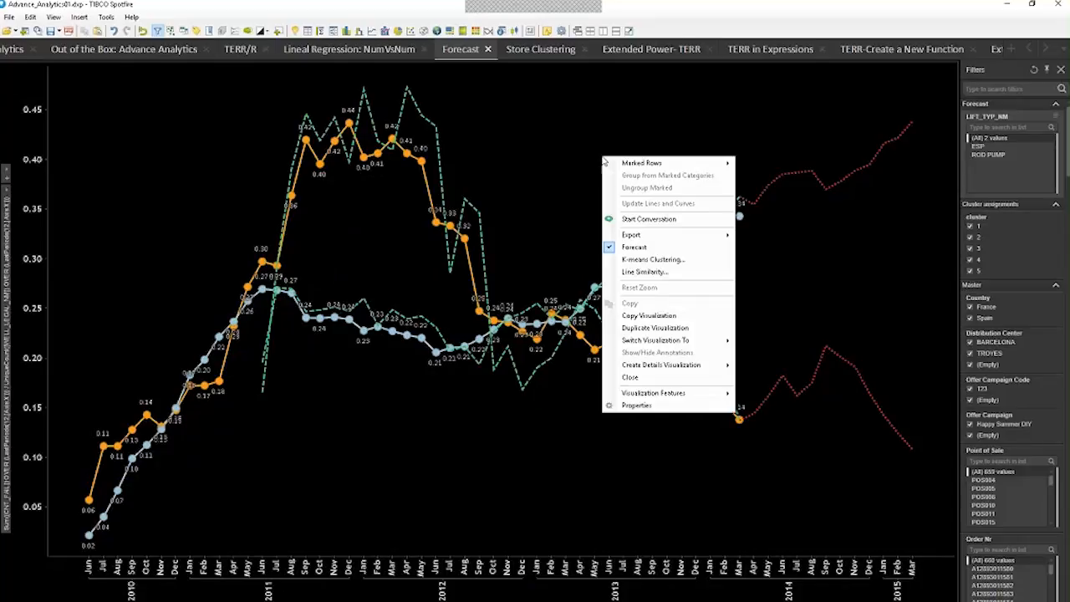
left_click(659, 405)
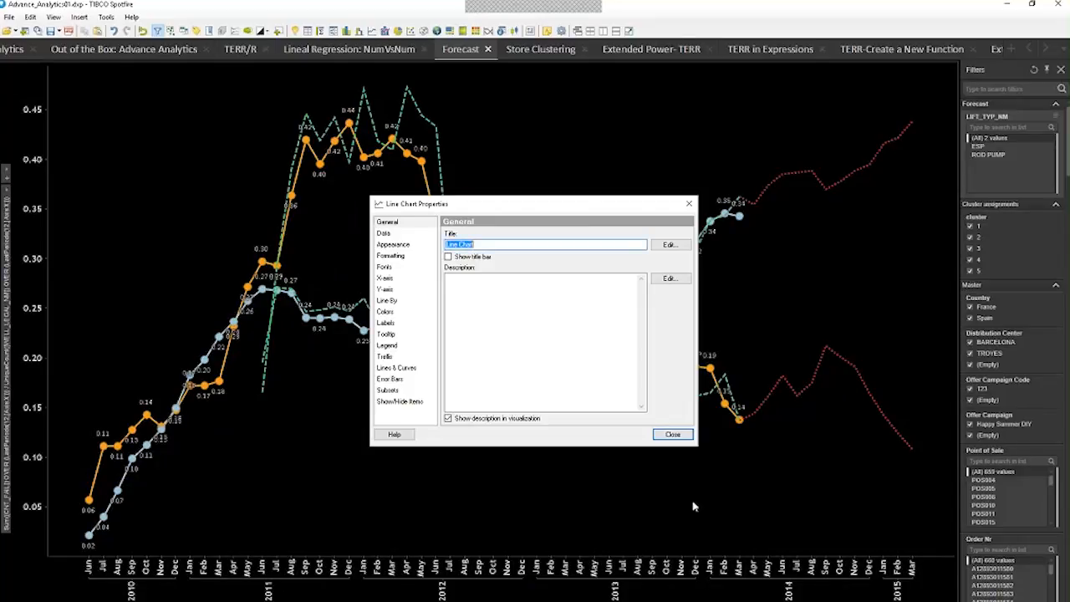
left_click(397, 368)
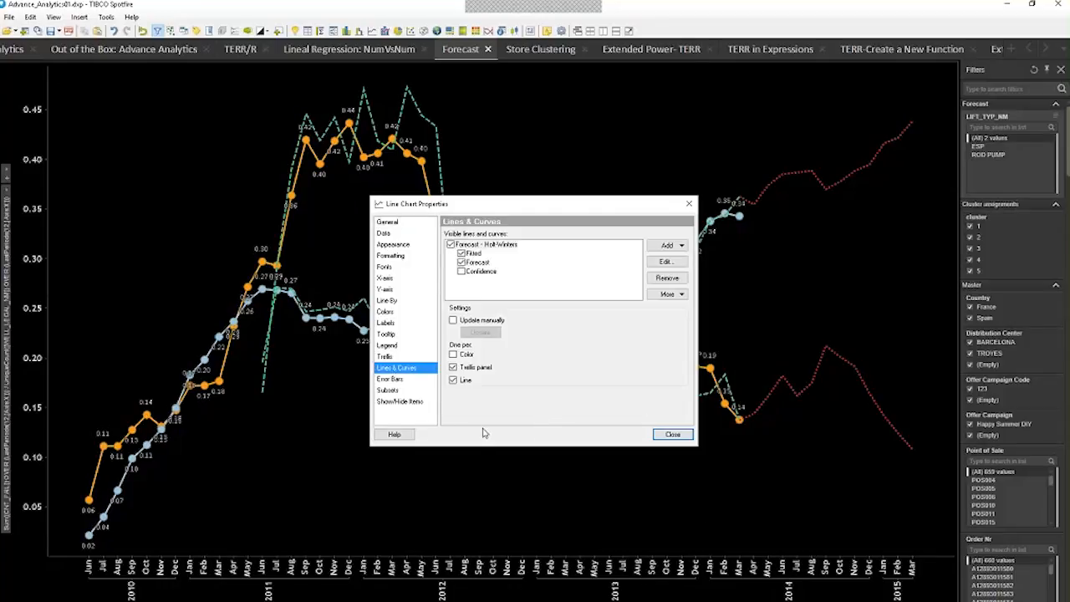
left_click(461, 271)
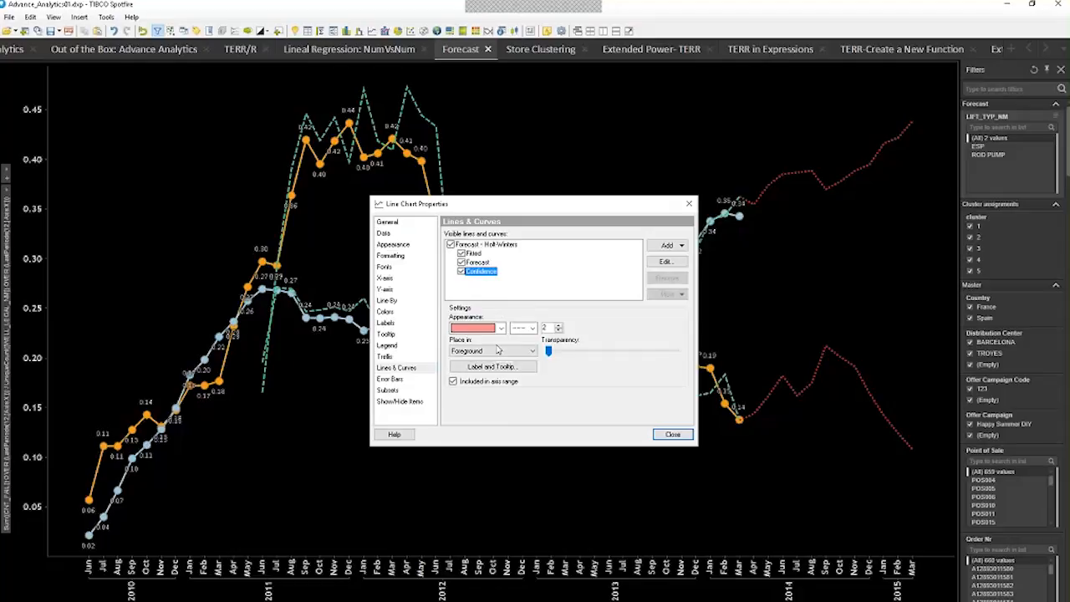
left_click(500, 328)
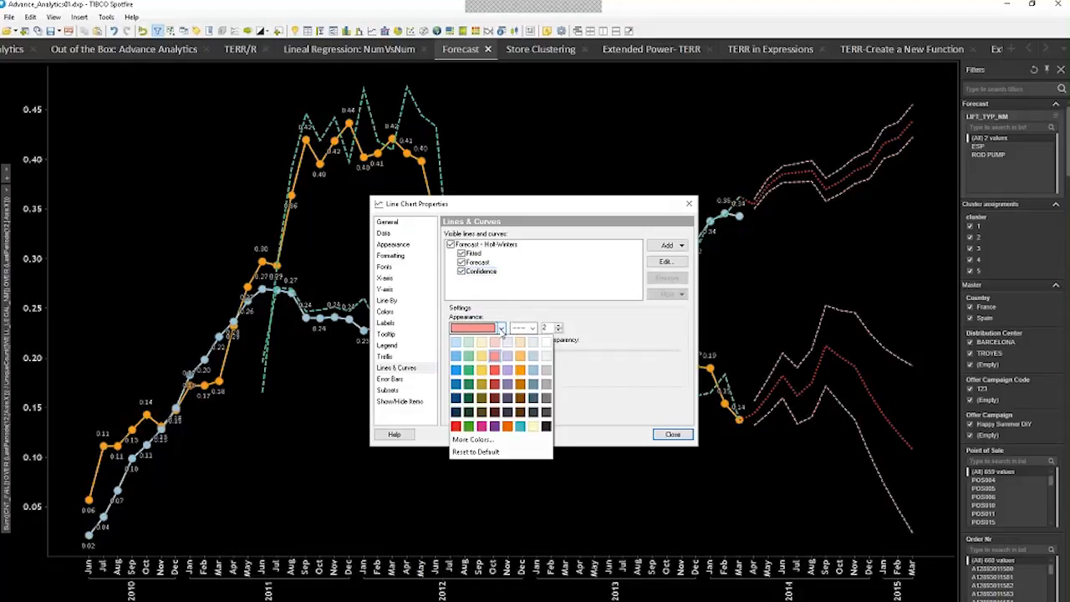
left_click(460, 384)
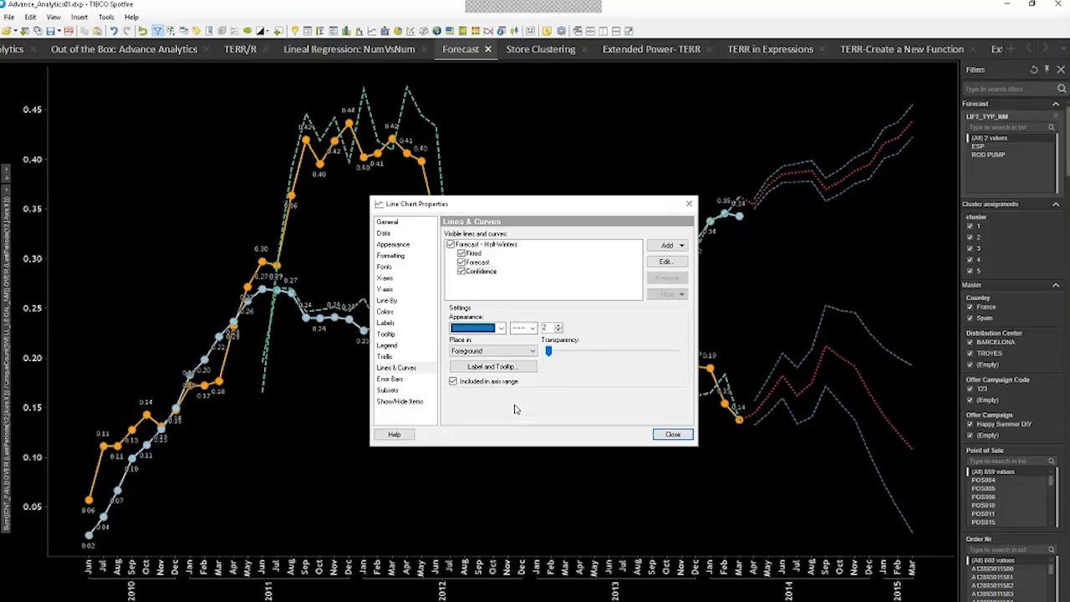
- Review the Holt-Winters forecast settings, including the confidence level, and close the line chart properties
left_click(496, 244)
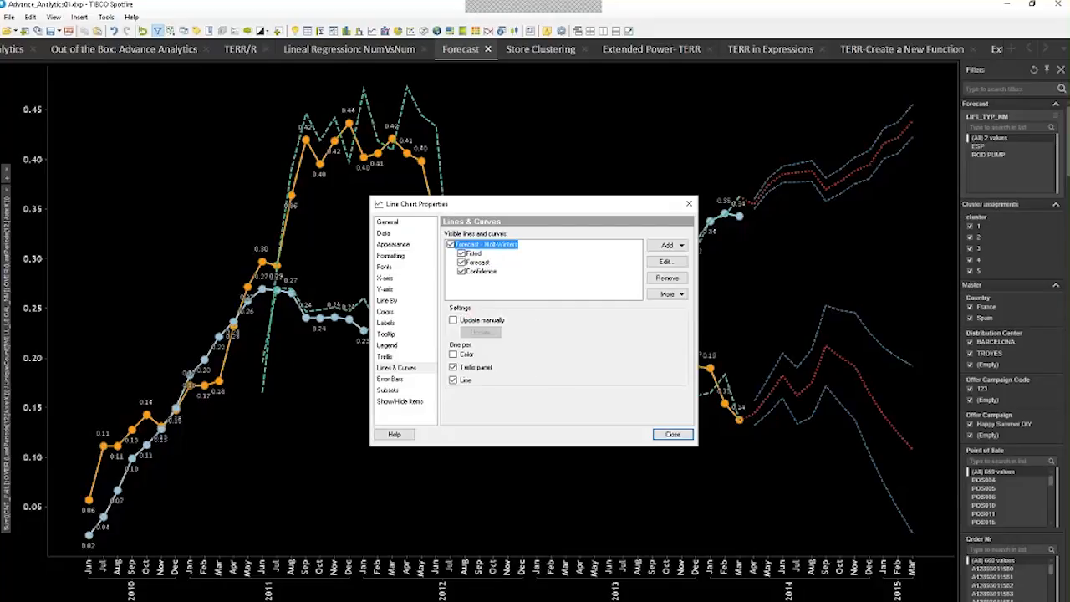
left_click(665, 261)
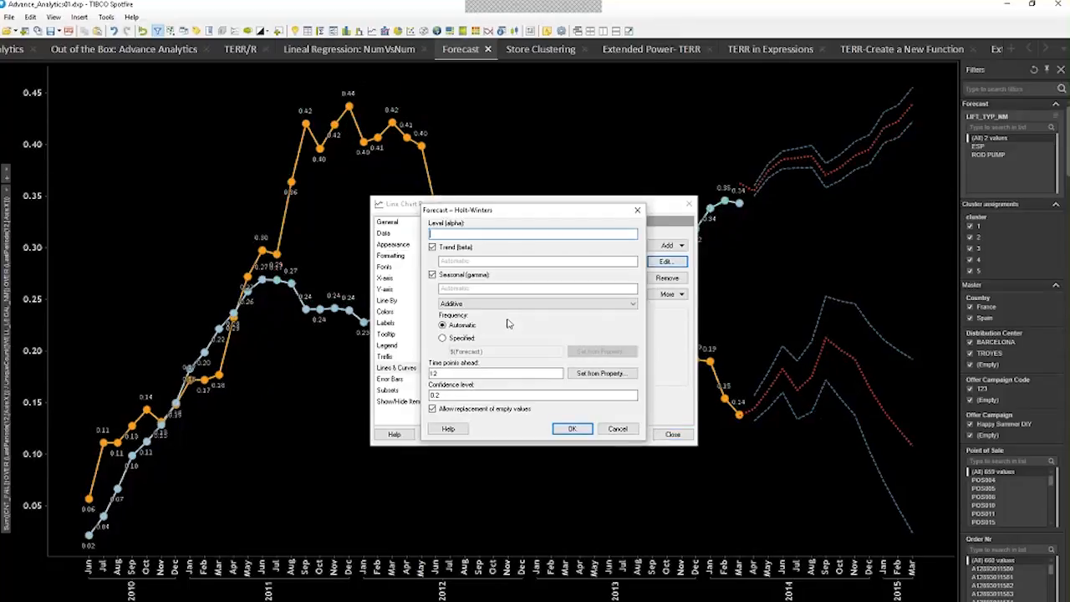
left_click(470, 396)
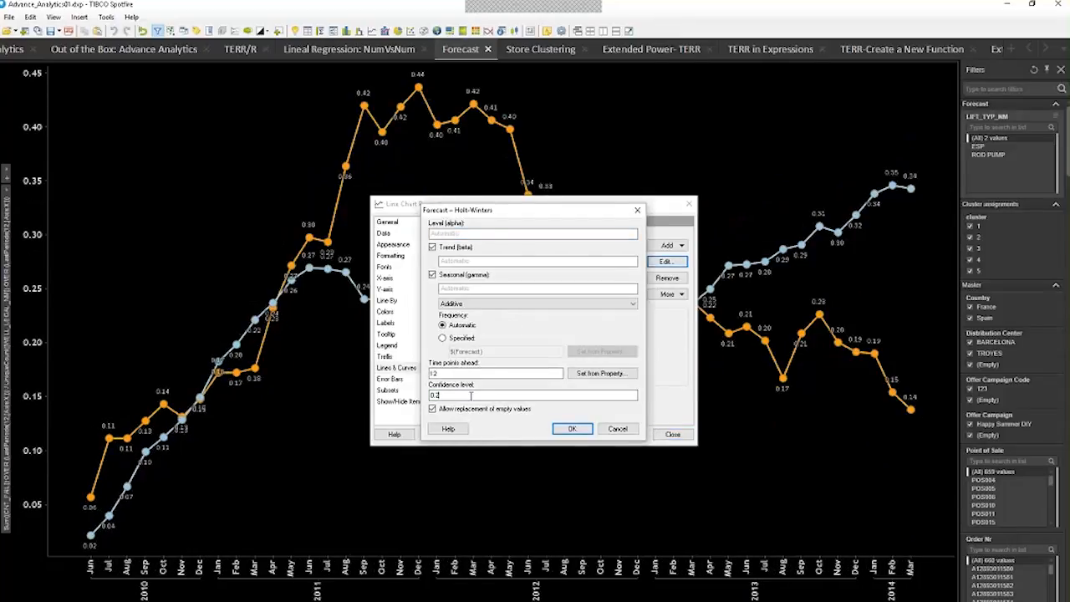
left_click(571, 428)
left_click(672, 433)
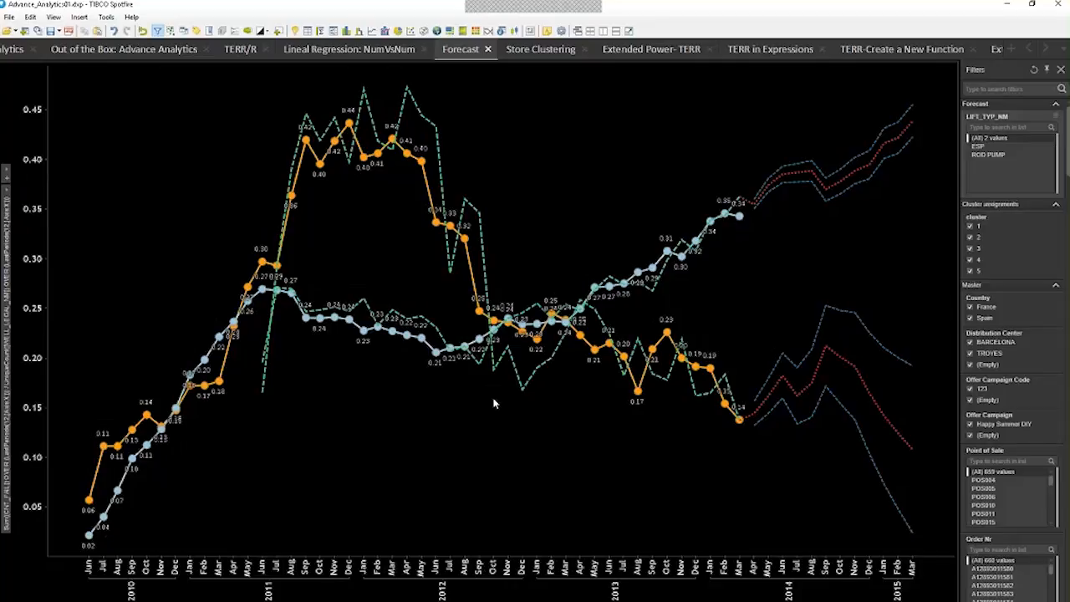
- Open the Store Clustering page, mark the highest-revenue point of the last category to find its store on the map, and clear the marking
left_click(543, 52)
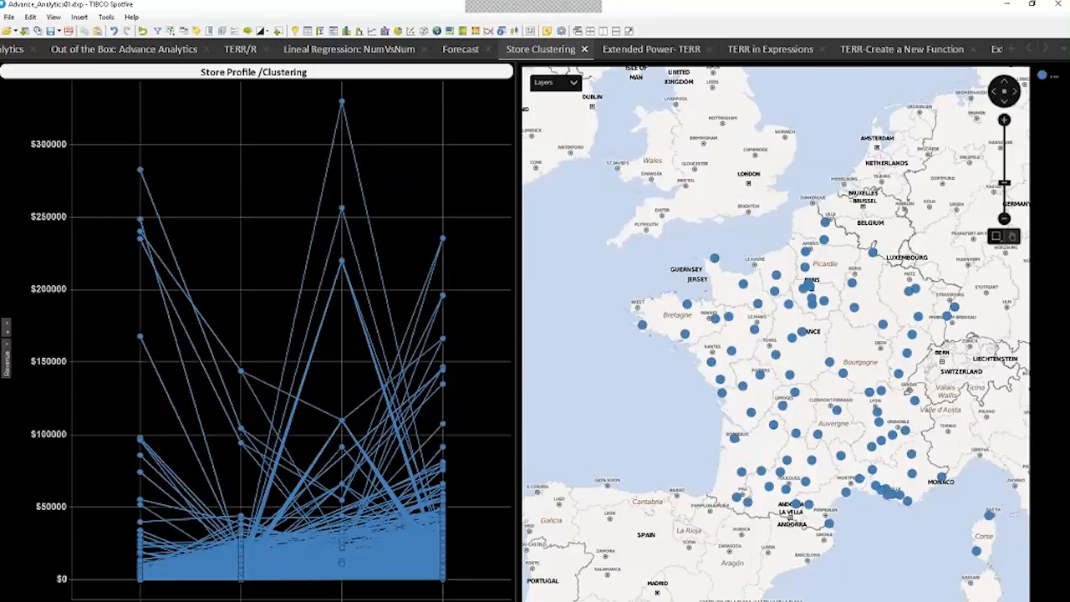
mouse_move(443, 239)
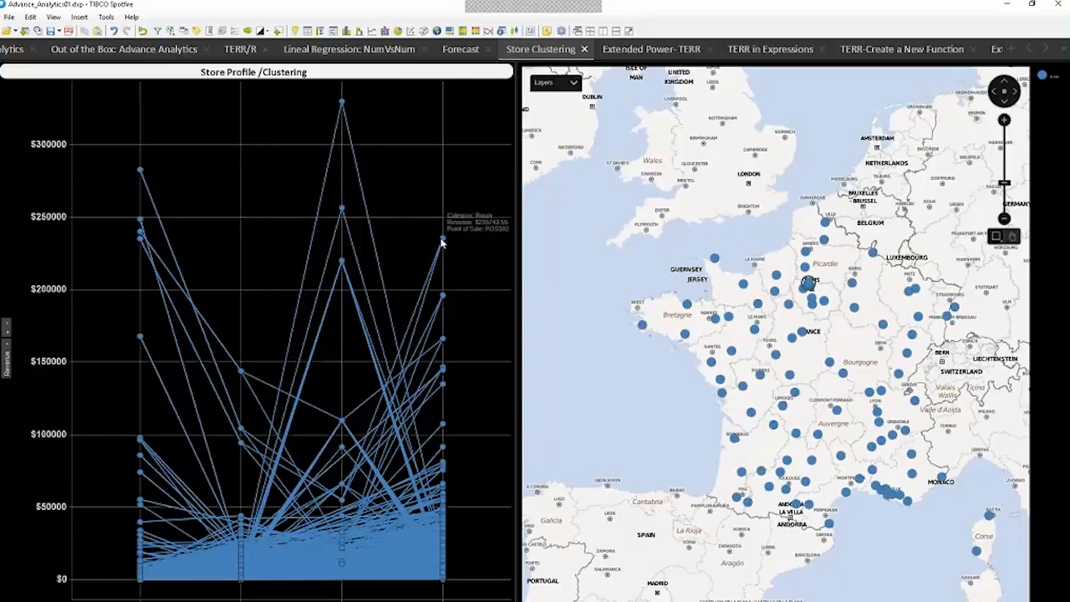
left_click(443, 240)
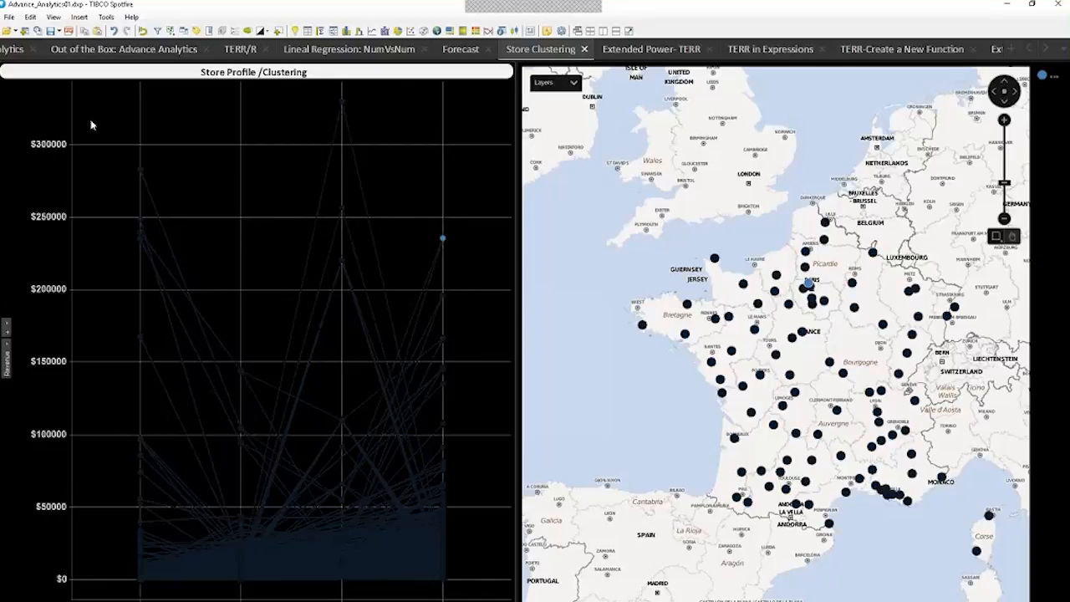
left_click(269, 181)
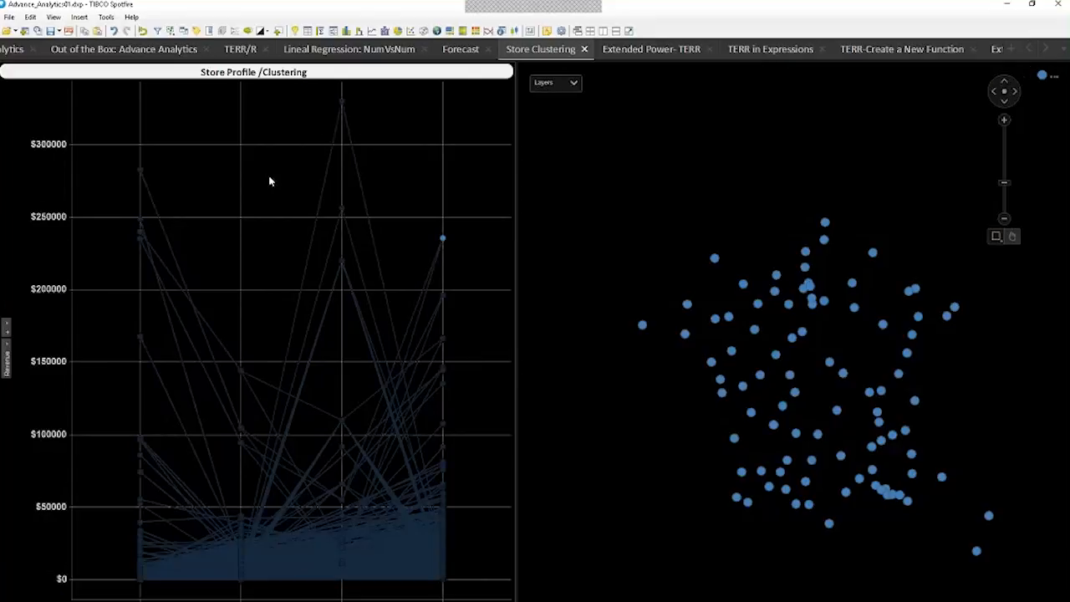
- Run K-means clustering on the Store Profile /Clustering line chart, with a new result column named Clusters and a maximum of 4 clusters
right_click(293, 164)
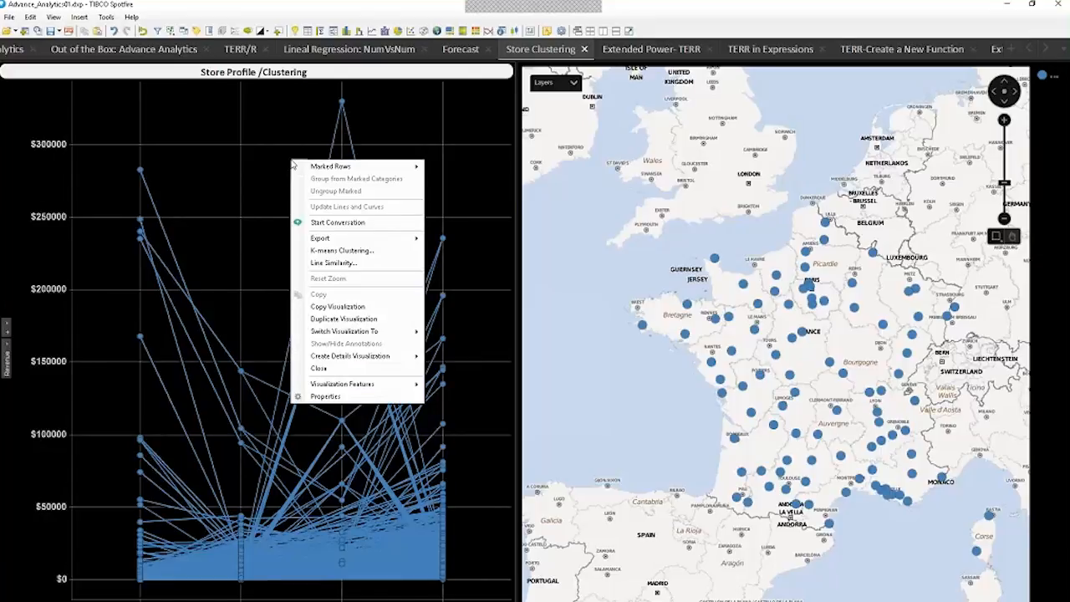
left_click(332, 251)
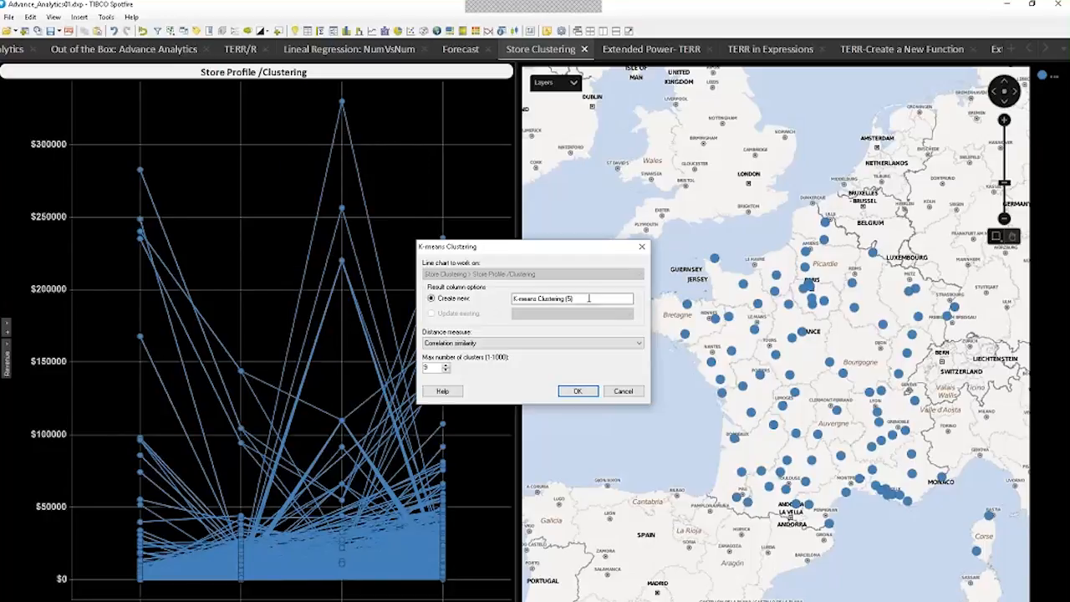
type("C")
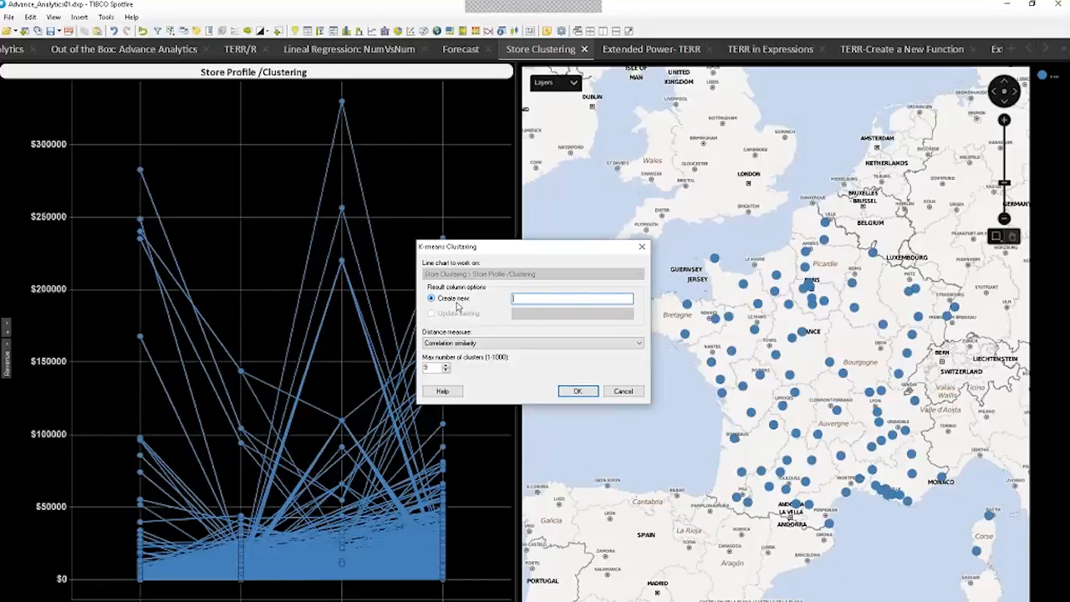
type("lusters")
left_click_drag(428, 368, 407, 369)
type("4")
left_click(577, 391)
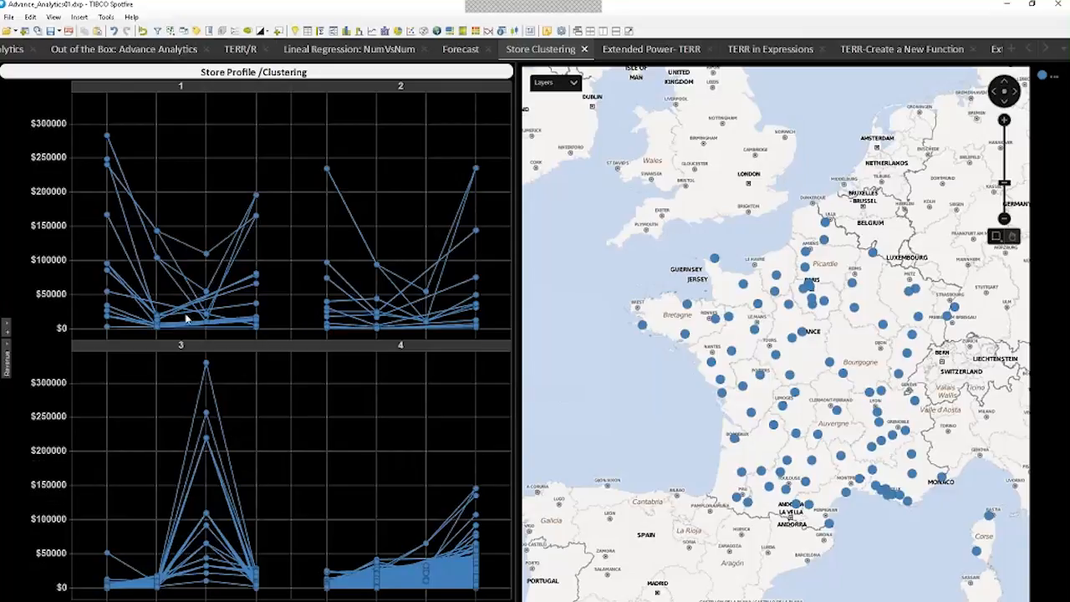
- Color the lines of the Store Profile /Clustering chart by the Clusters column
left_click(494, 72)
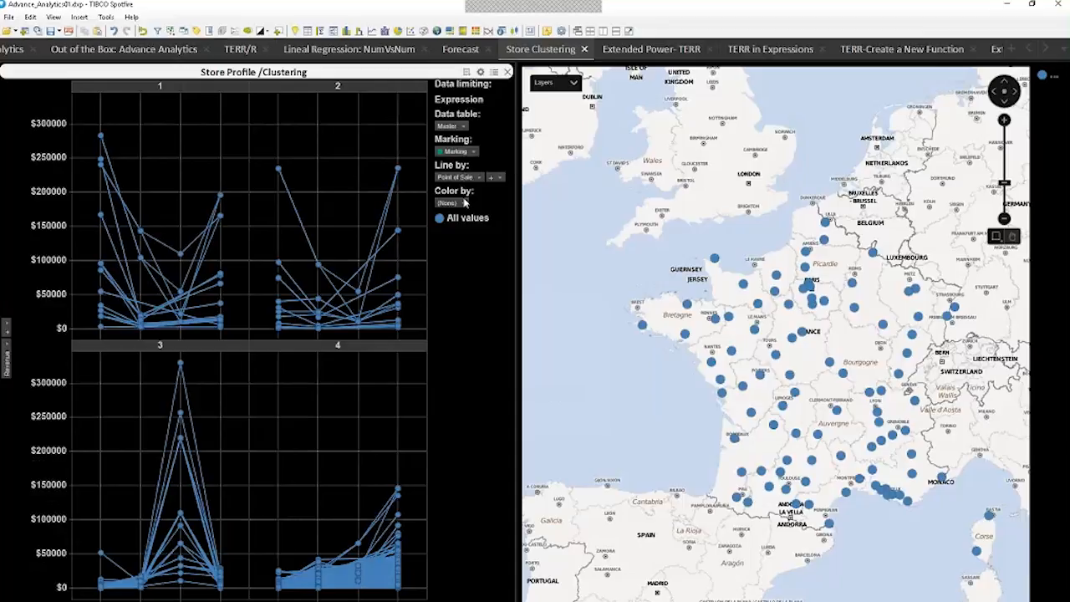
left_click(464, 205)
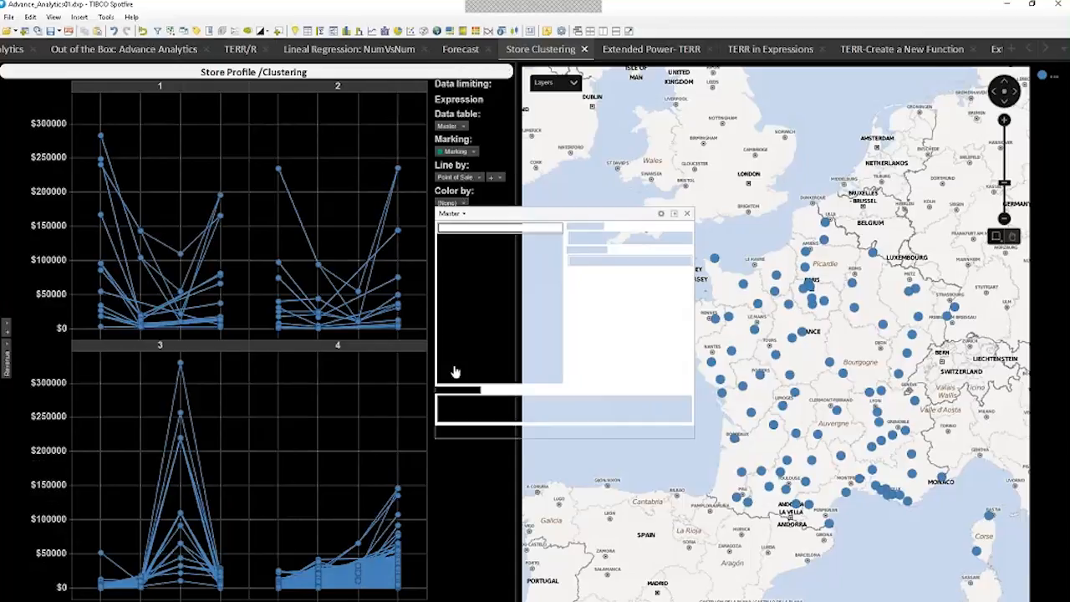
scroll(468, 351, "down", 10)
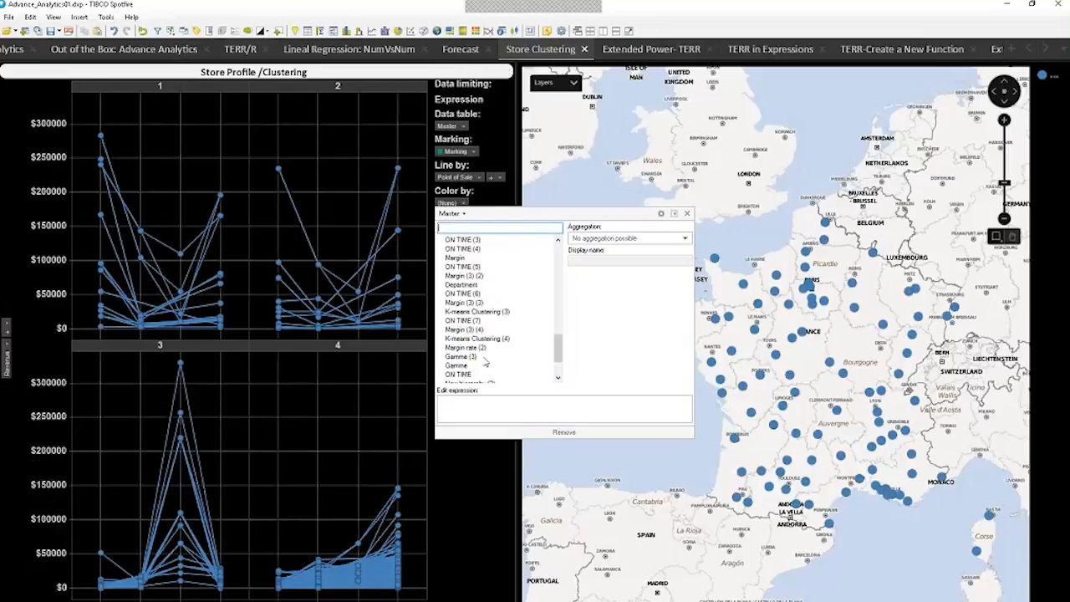
left_click(473, 376)
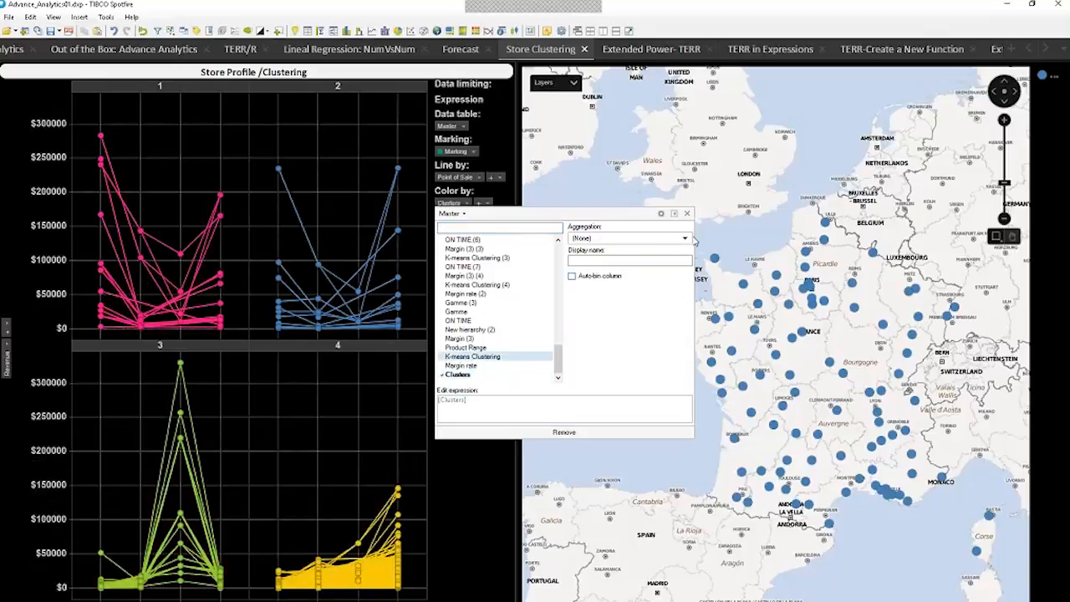
left_click(304, 392)
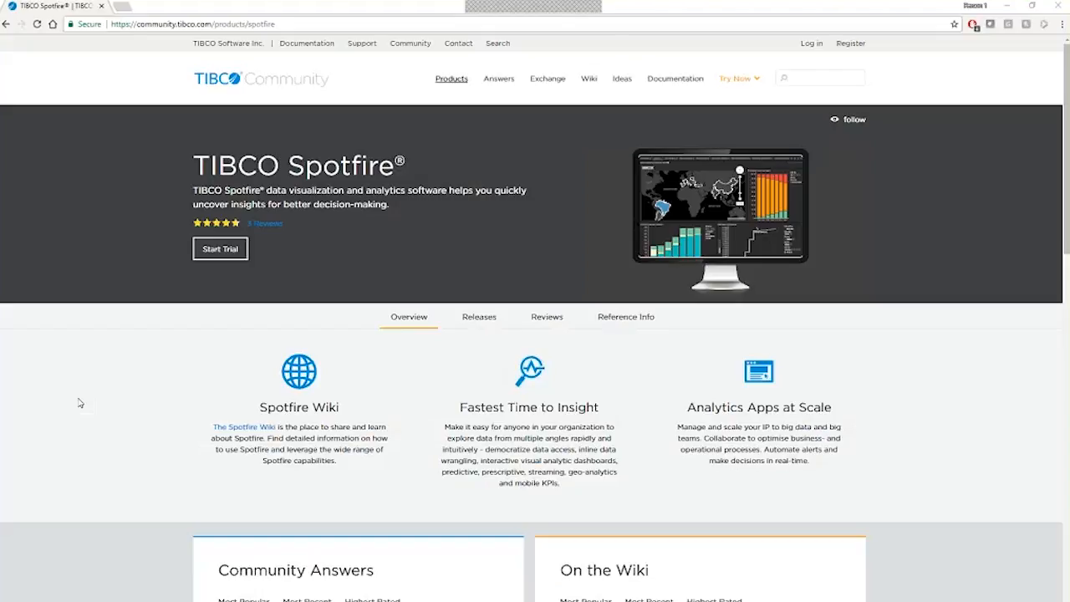
- Switch to the TIBCO Community page for Spotfire in the browser and look through its Community Answers and On the Wiki sections
scroll(80, 403, "down", 2)
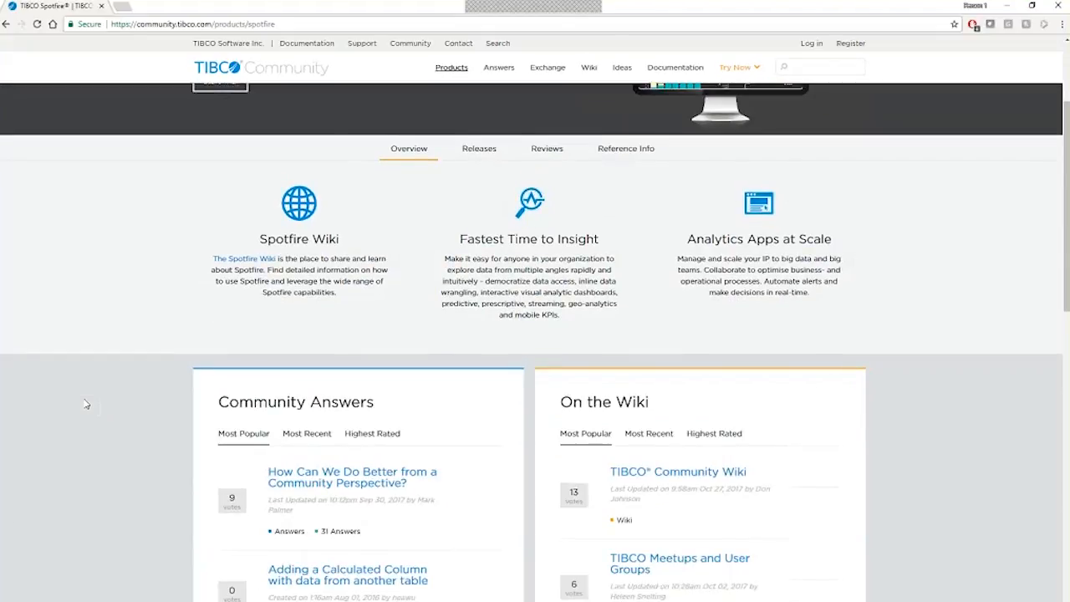
scroll(86, 405, "down", 1)
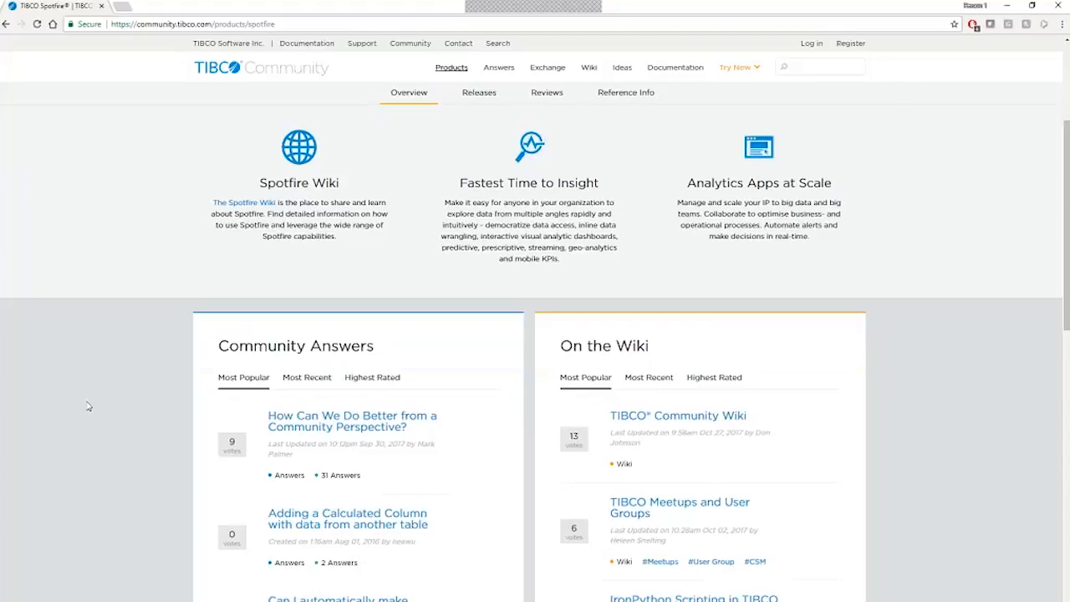
scroll(88, 406, "down", 5)
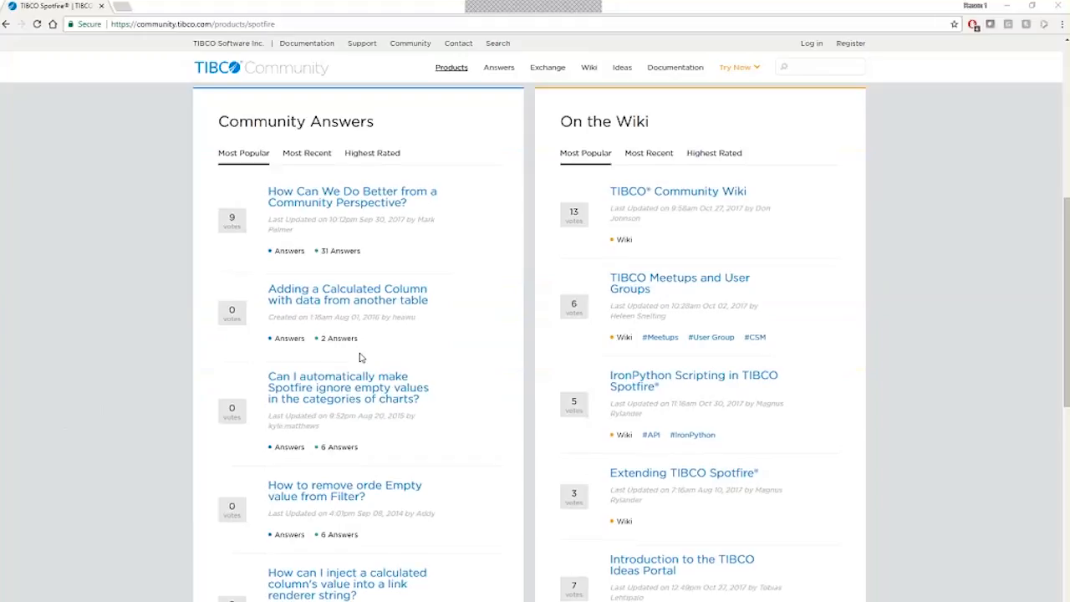
scroll(364, 355, "up", 1)
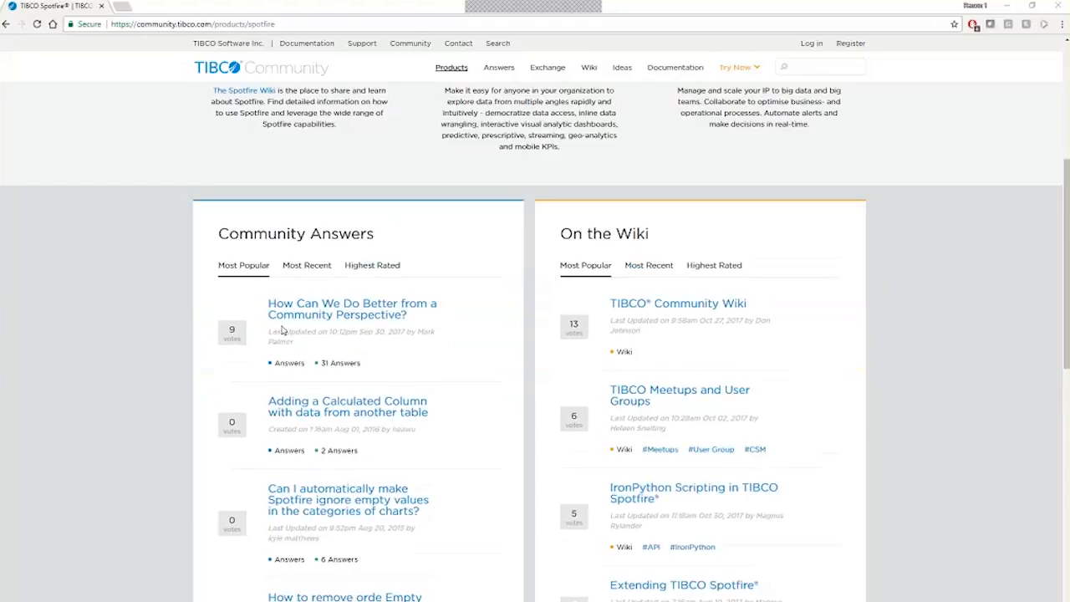
left_click(334, 322)
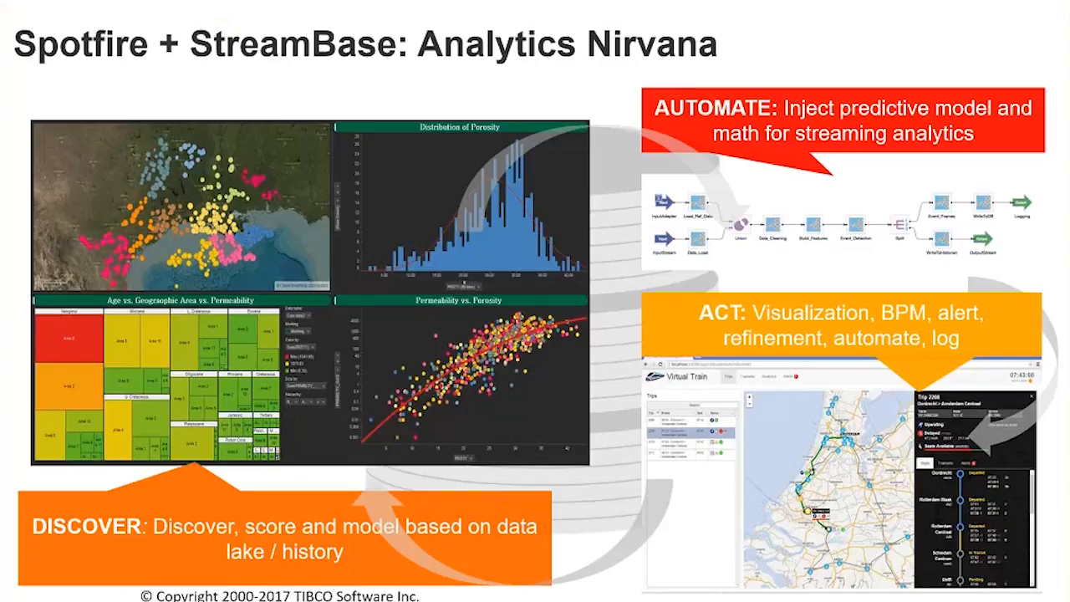
key("Right")
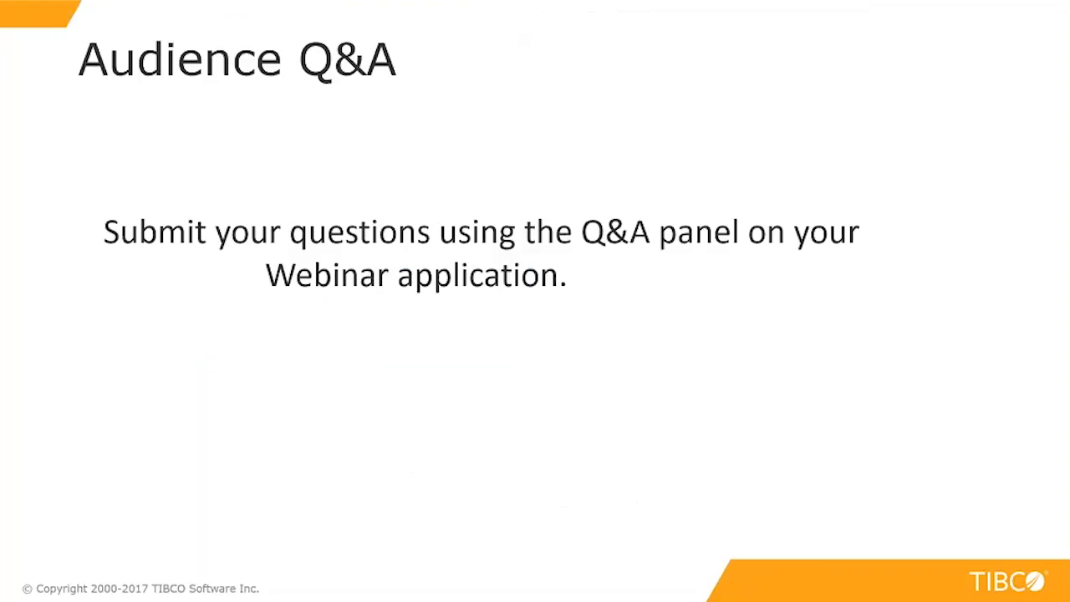